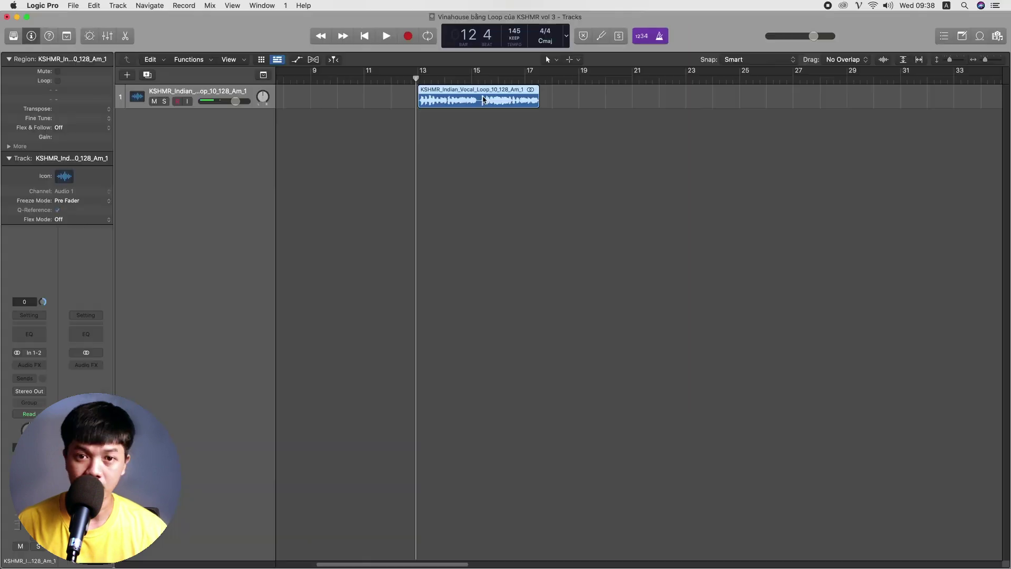
Time-stretch the vocal loop region so that it ends at bar 17, and play it back
key("alt")
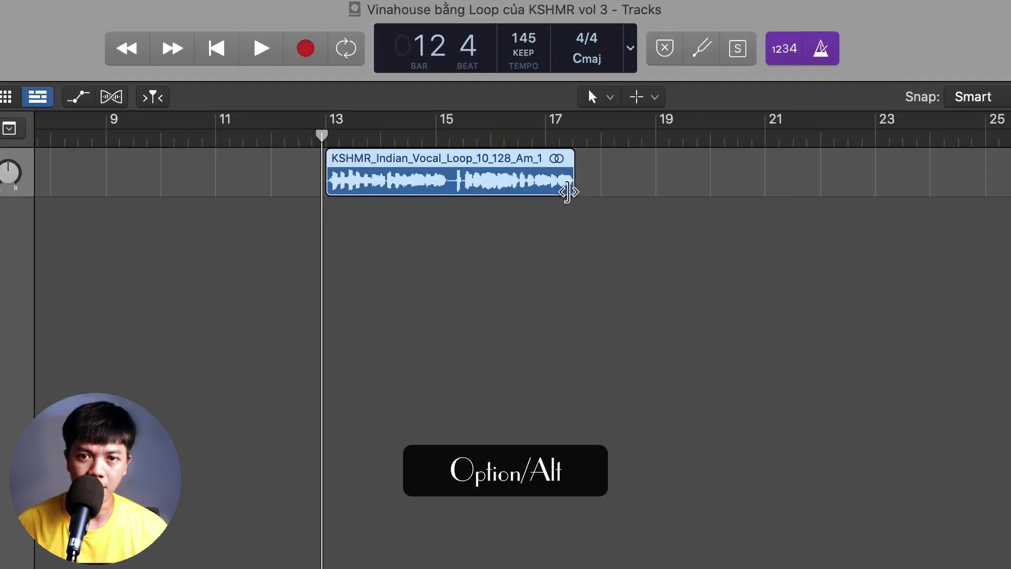
left_click_drag(538, 106, 539, 105)
left_click_drag(572, 190, 544, 191)
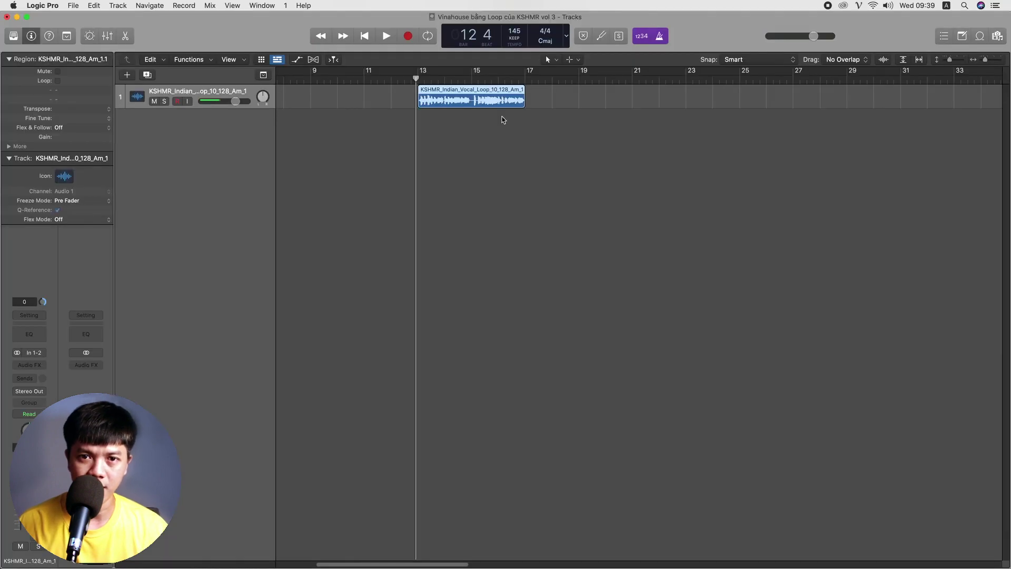
key("super+Right")
key("space")
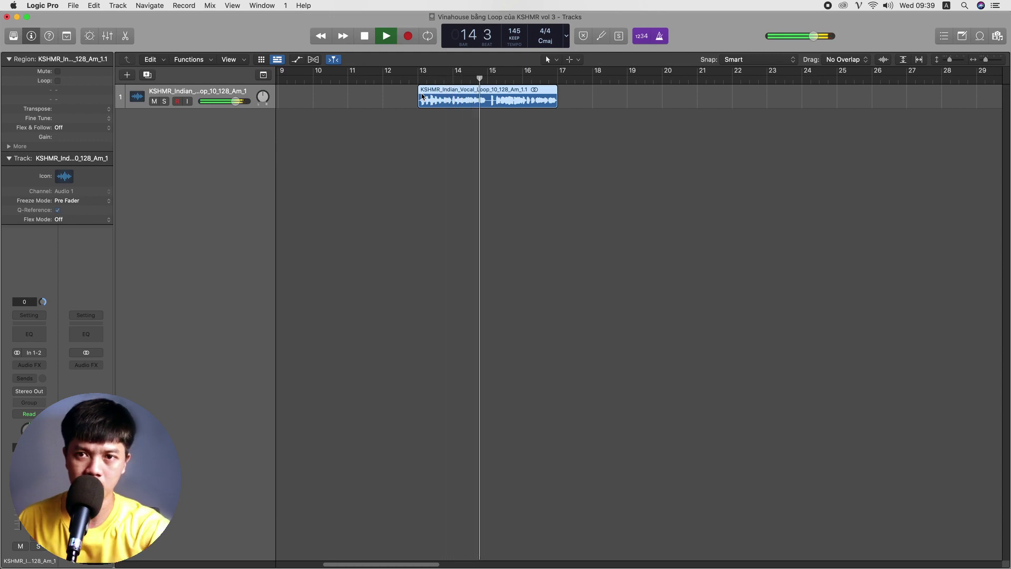
key("space")
Move the vocal region earlier to position 12 4 3 121, aligning its phrase with bar 15, and play from bar 13
scroll(525, 97, "up", 1)
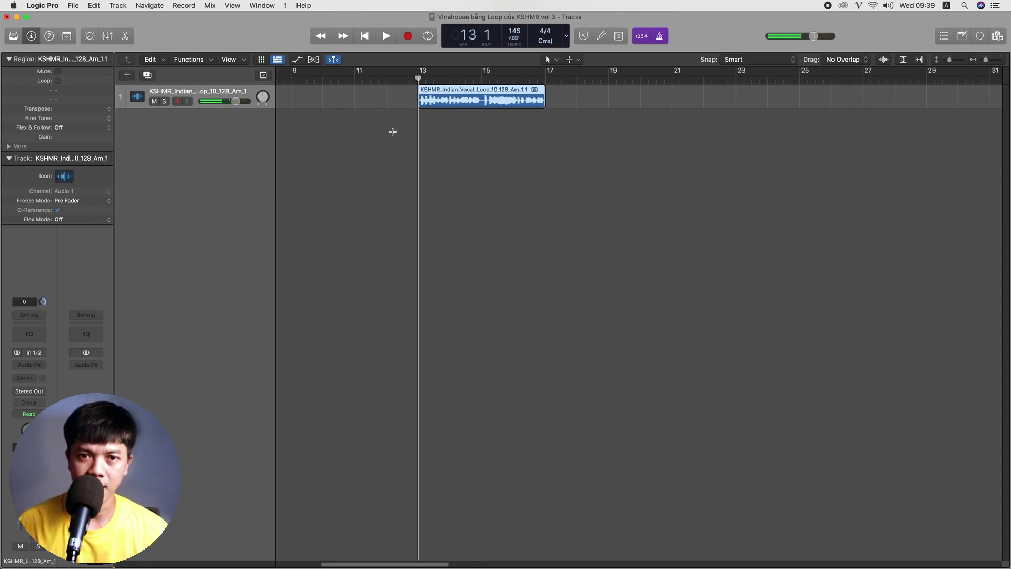
scroll(470, 114, "down", 2)
scroll(516, 98, "up", 2)
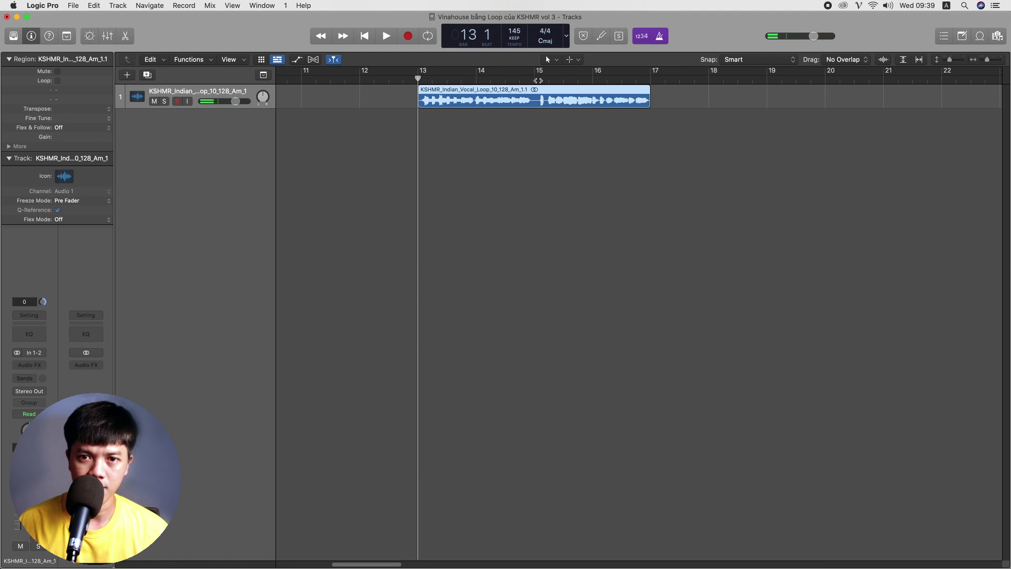
left_click(537, 80)
scroll(537, 84, "up", 3)
left_click_drag(561, 103, 544, 103)
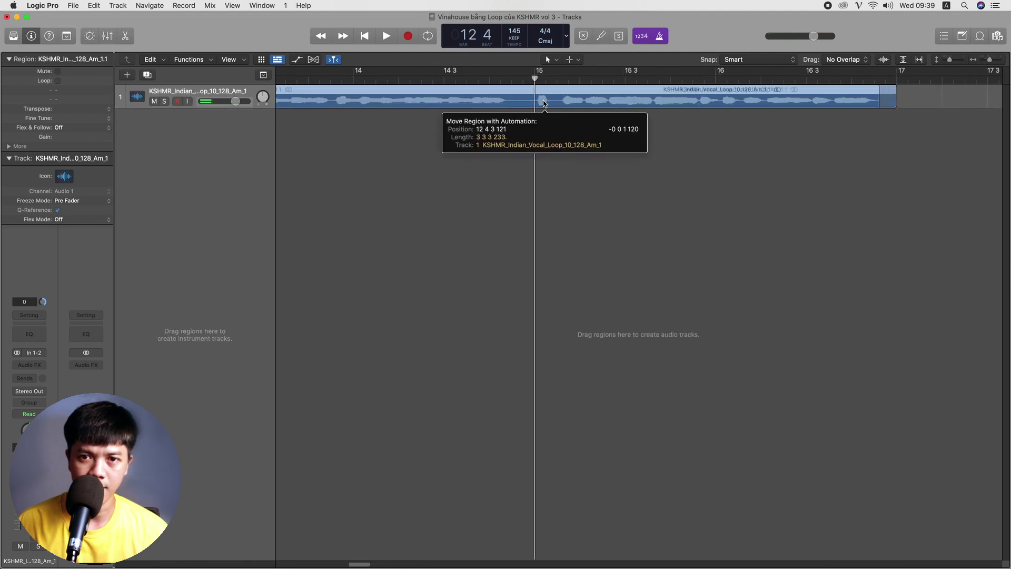
left_click(379, 133)
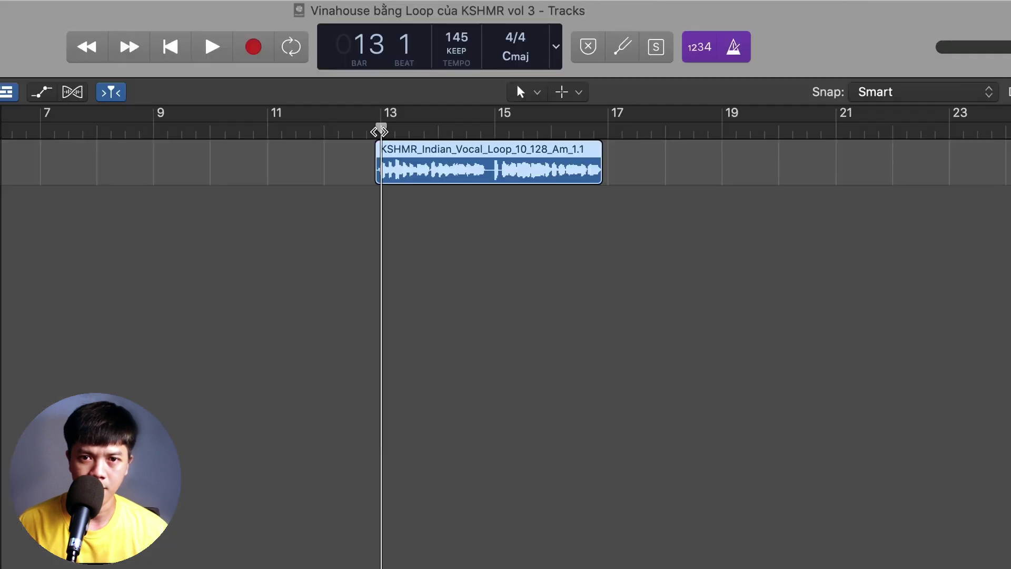
key("space")
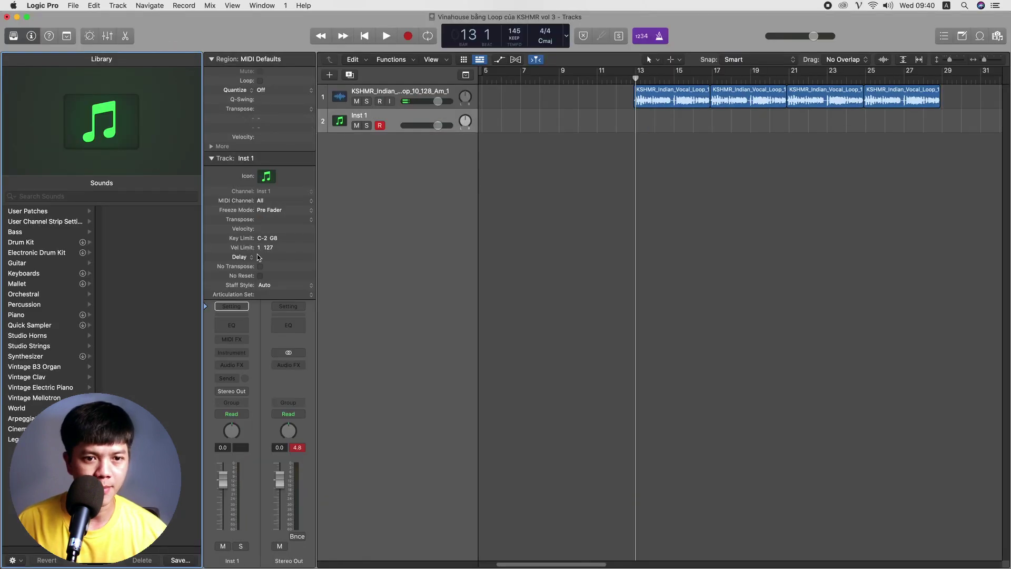
Load the stereo version of keilwerthAudio's VPS Avenger as the instrument on the Inst 1 track
left_click(231, 352)
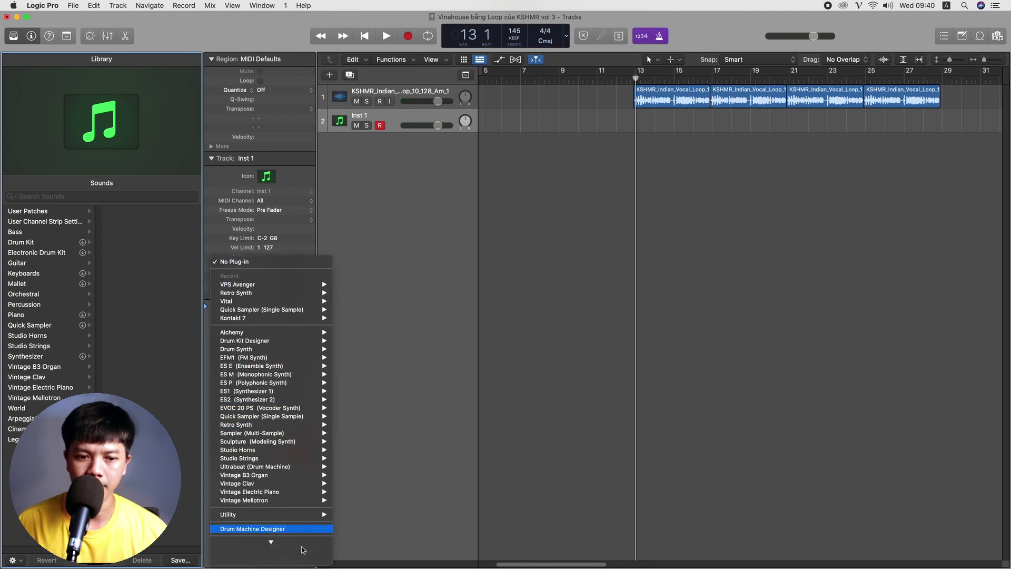
mouse_move(242, 551)
mouse_move(363, 451)
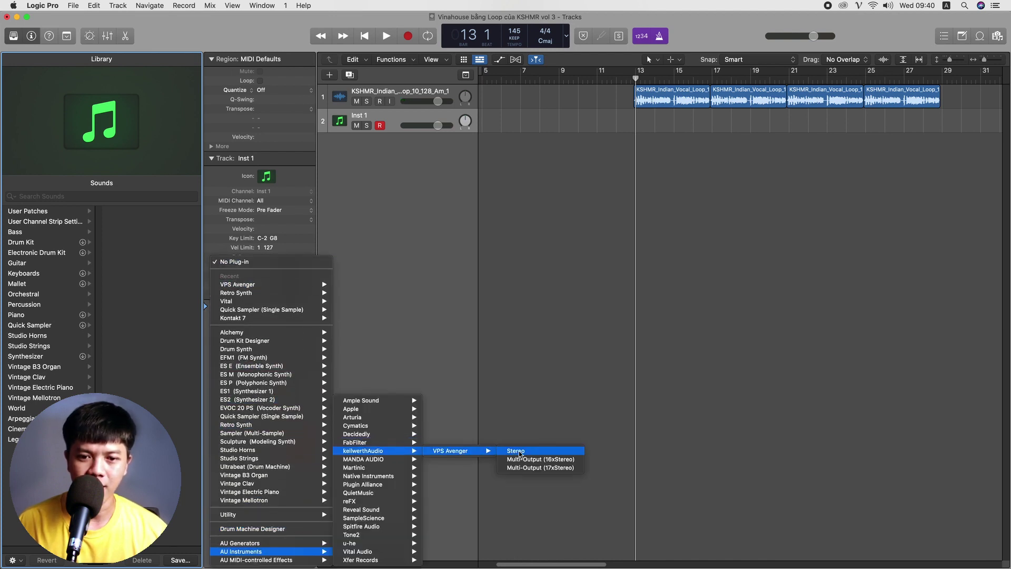
left_click(519, 451)
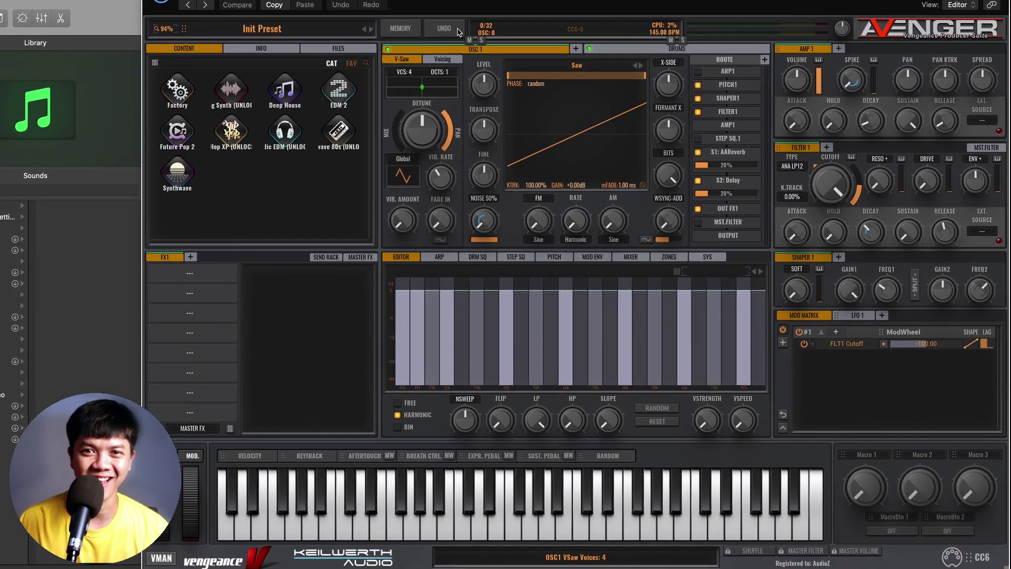
Audition Avenger bass presets from the EDM 2 and Melodic EDM libraries, including BA Acidizer, BA Bass Filler, BA Bounce 2 and BA Bounce 1
left_click(372, 100)
left_click(307, 95)
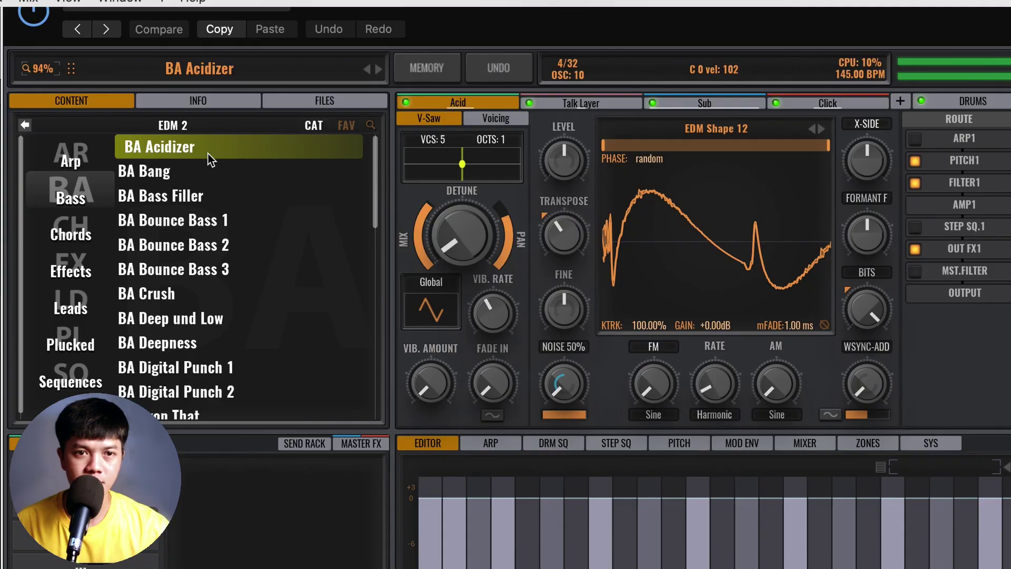
left_click(211, 168)
left_click(200, 190)
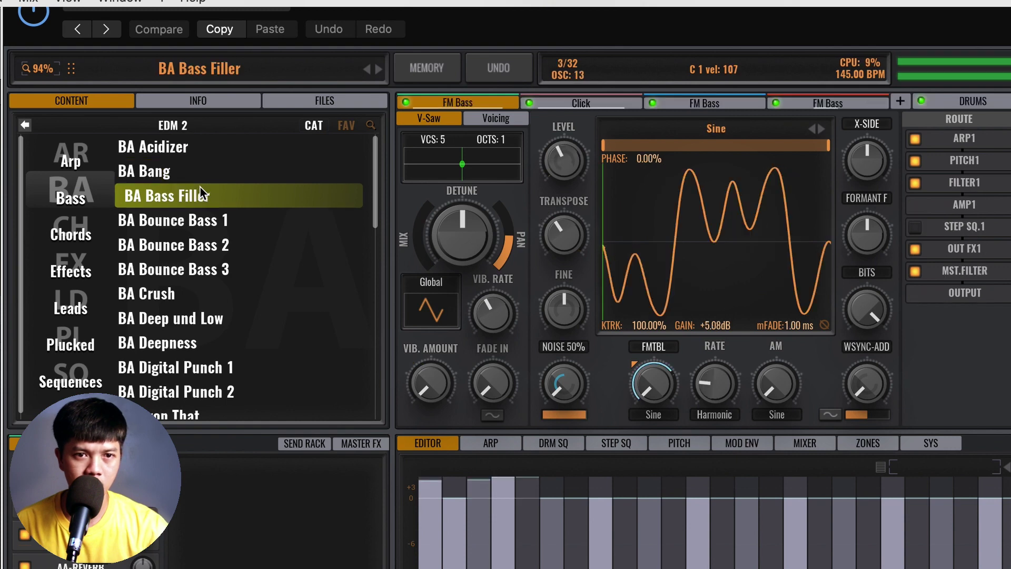
left_click(202, 221)
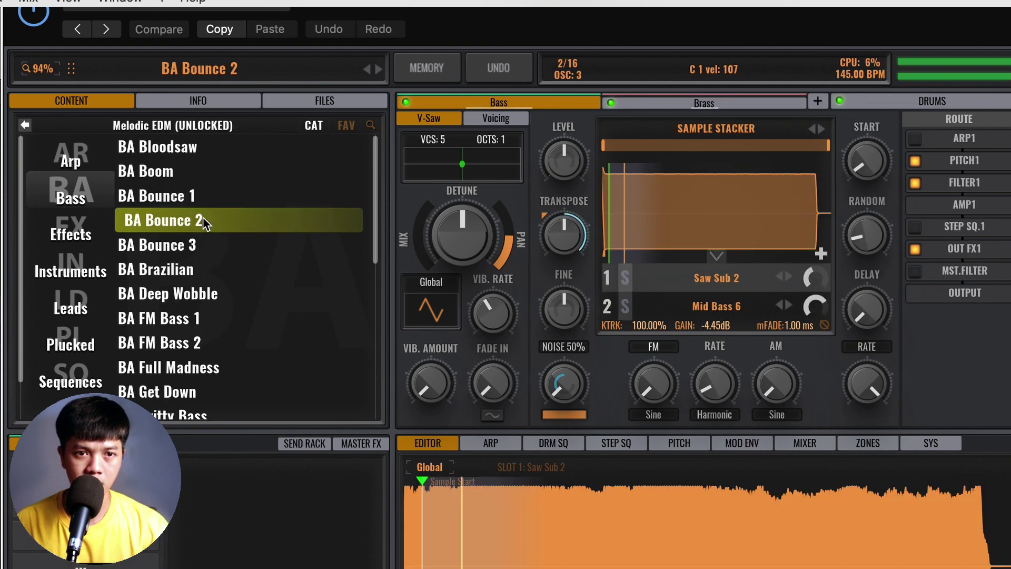
left_click(203, 198)
left_click(307, 152)
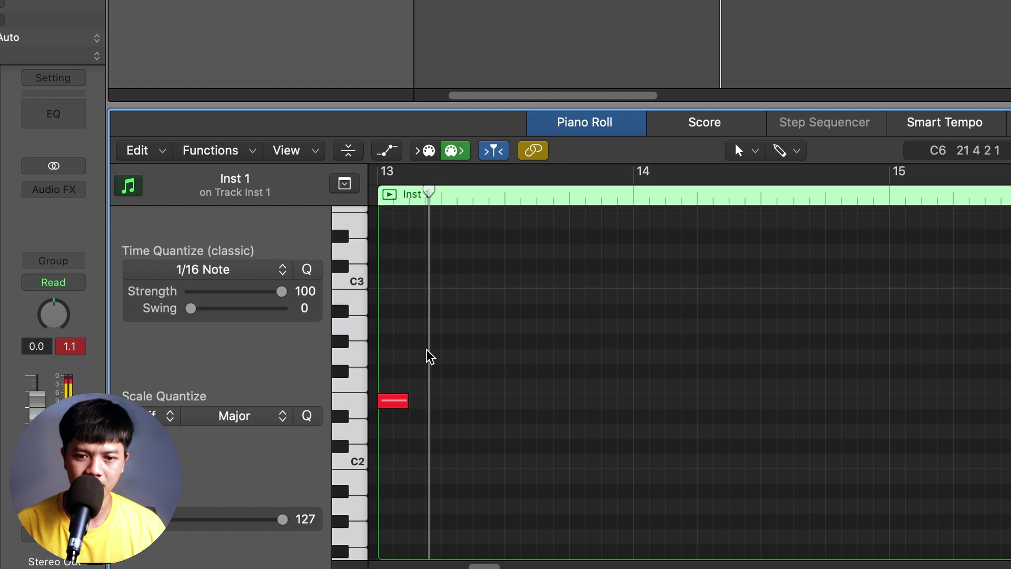
Add two more E2 notes to bar 13 of the bass pattern, the first at 13 2 3, and play the result
key("space")
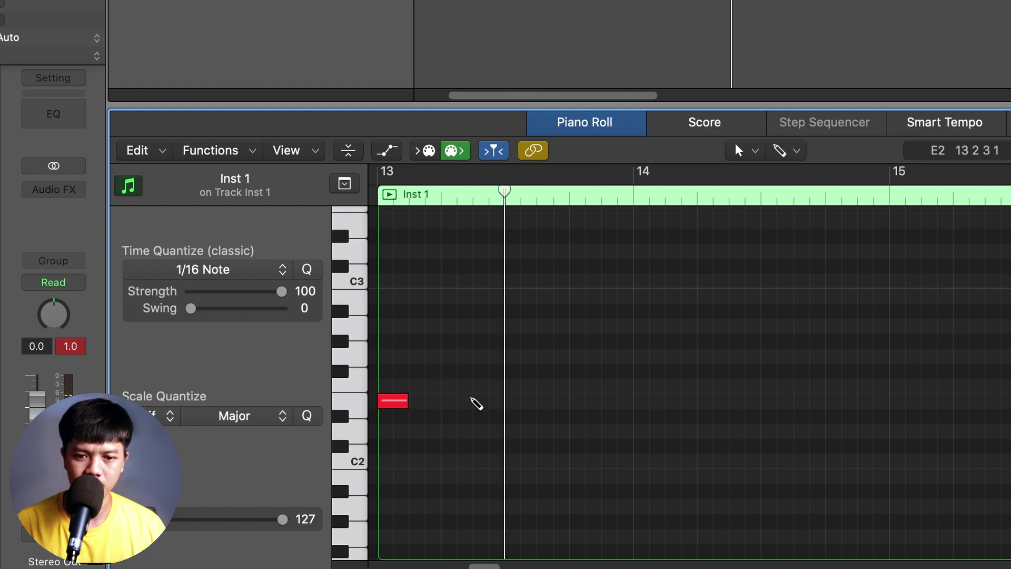
left_click(476, 401, "super")
left_click(538, 401, "super")
key("space")
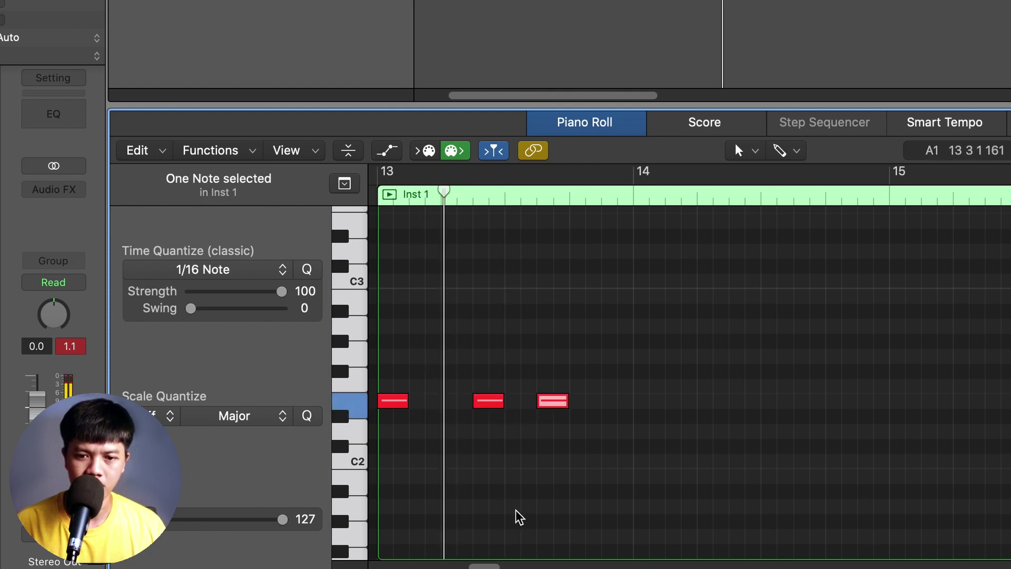
key("space")
Select the three bass notes in bar 13, repeat them in the following bar, and play the pattern
left_click_drag(682, 315, 423, 441)
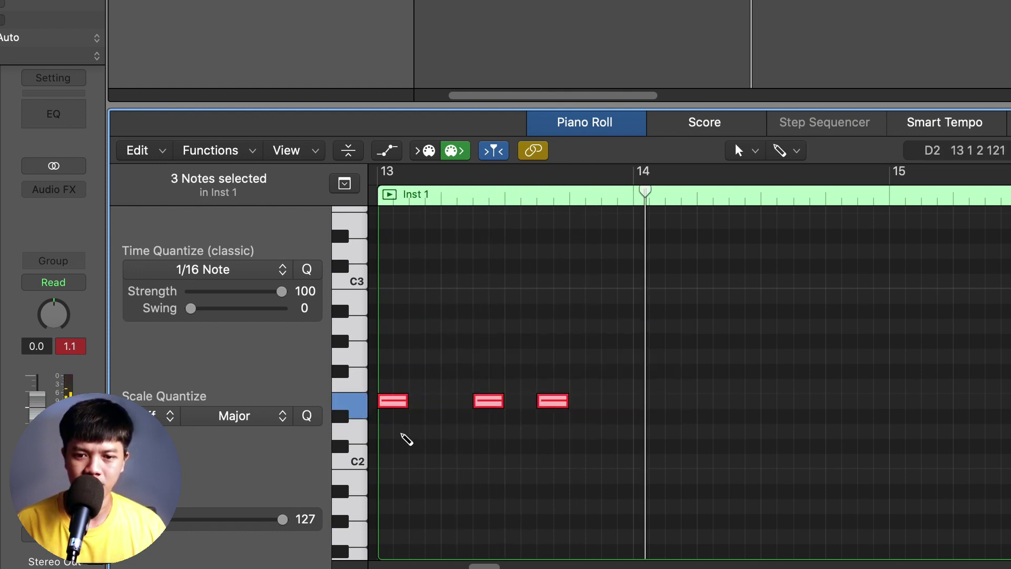
key("super+r")
key("space")
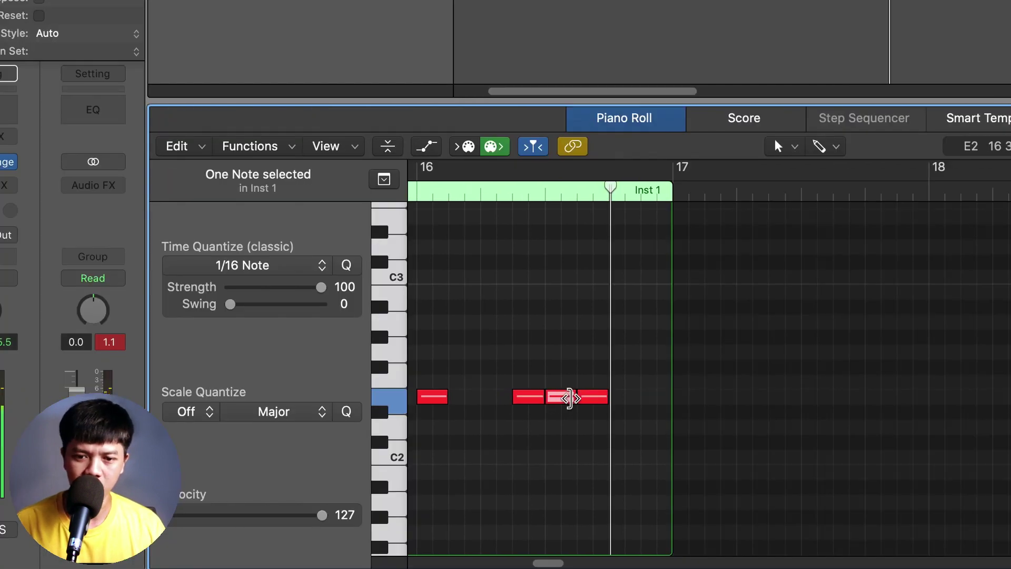
Shorten the selected E2 note in bar 16 by dragging its end earlier, and deselect it
left_click_drag(569, 397, 539, 398)
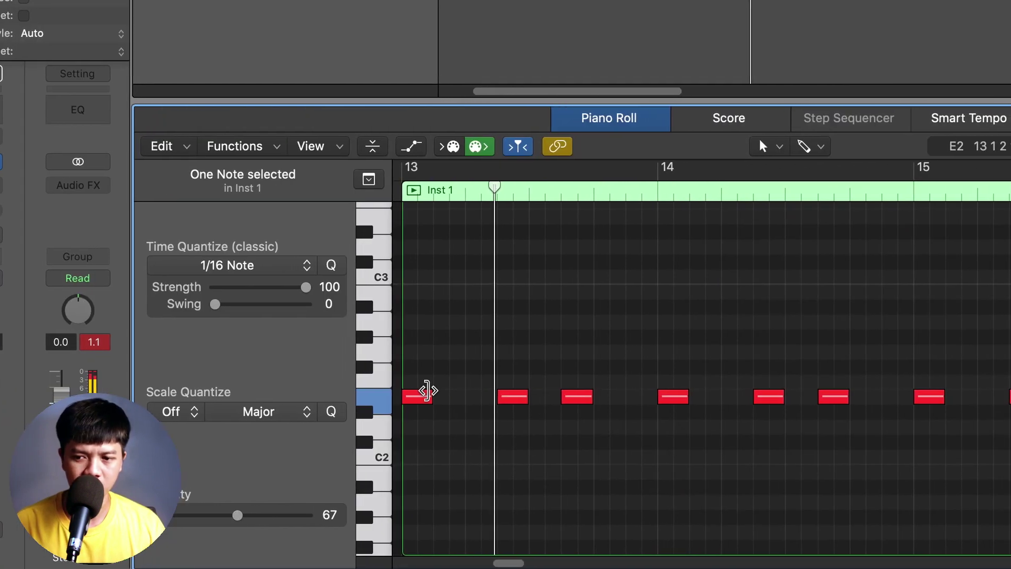
left_click(460, 356)
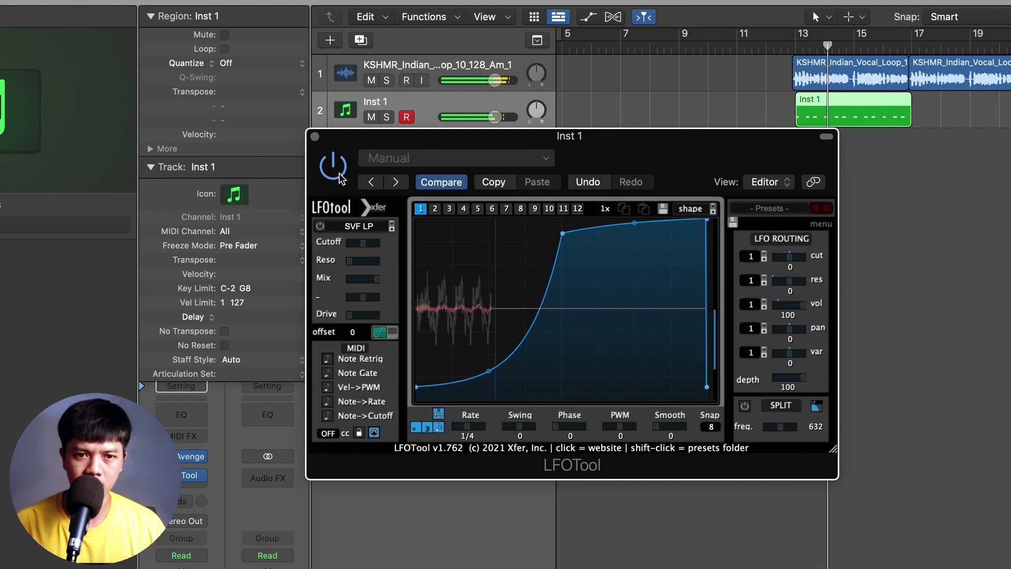
Close the LFOTool window and audio editor, and enable a low cut just above 100 Hz on the vocal's Channel EQ
key("super+w")
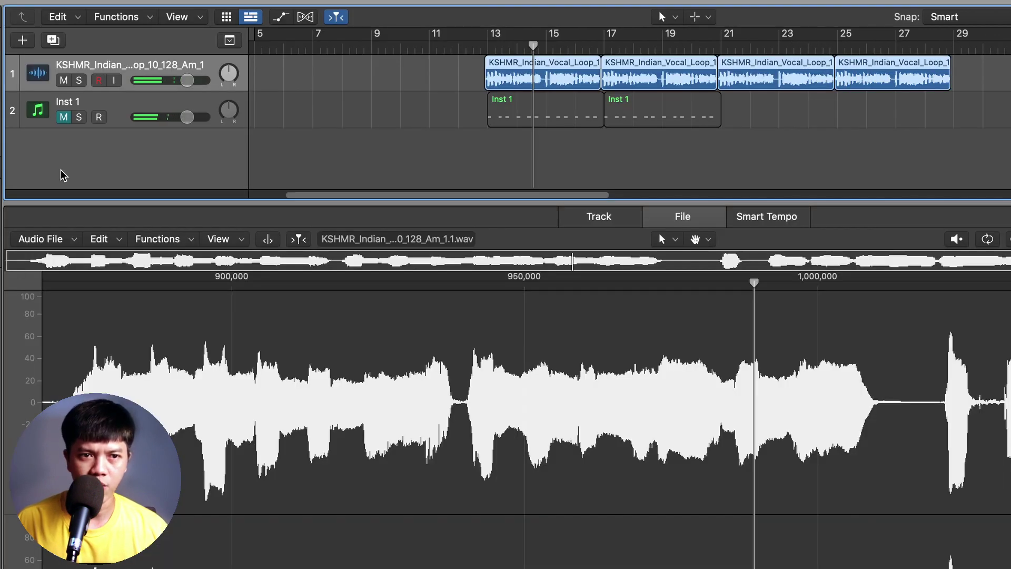
key("e")
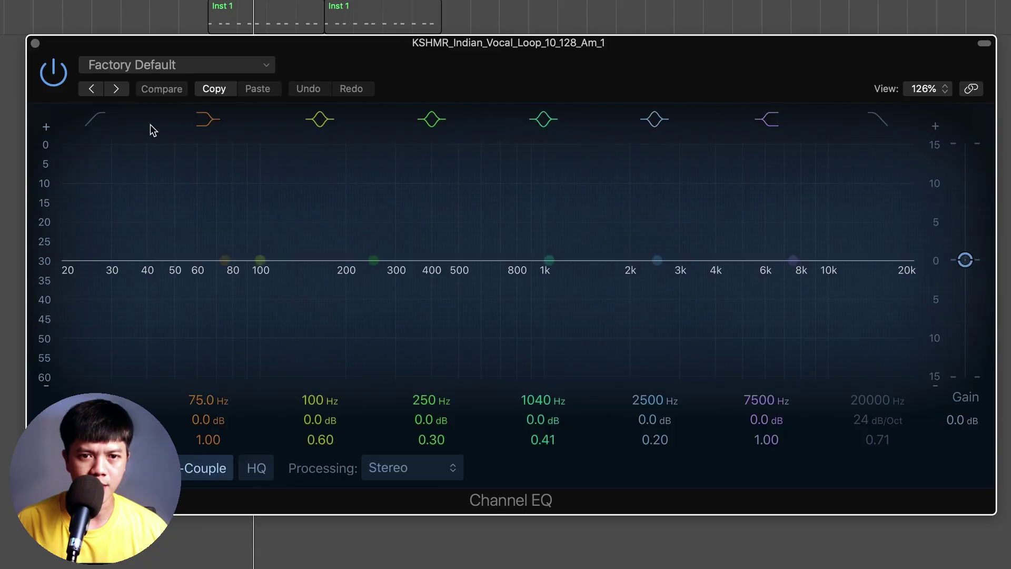
left_click(88, 223)
left_click_drag(106, 285, 289, 285)
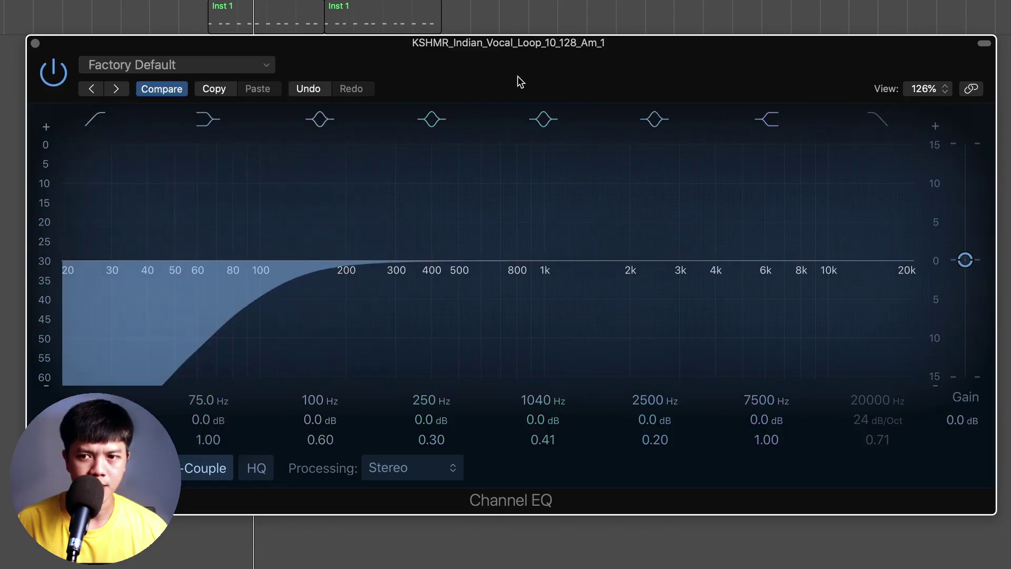
key("space")
Lower the vocal EQ's high shelf to about -13 dB near 6600 Hz, and shift it slightly higher in frequency and lower in gain
left_click_drag(812, 262, 796, 384)
right_click(796, 383)
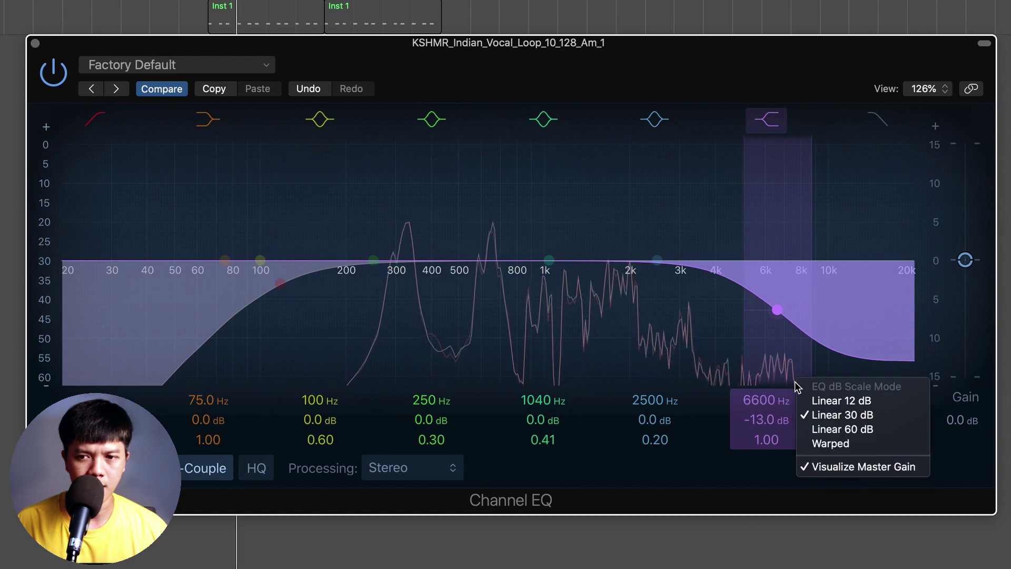
left_click(780, 317)
left_click_drag(779, 318, 813, 334)
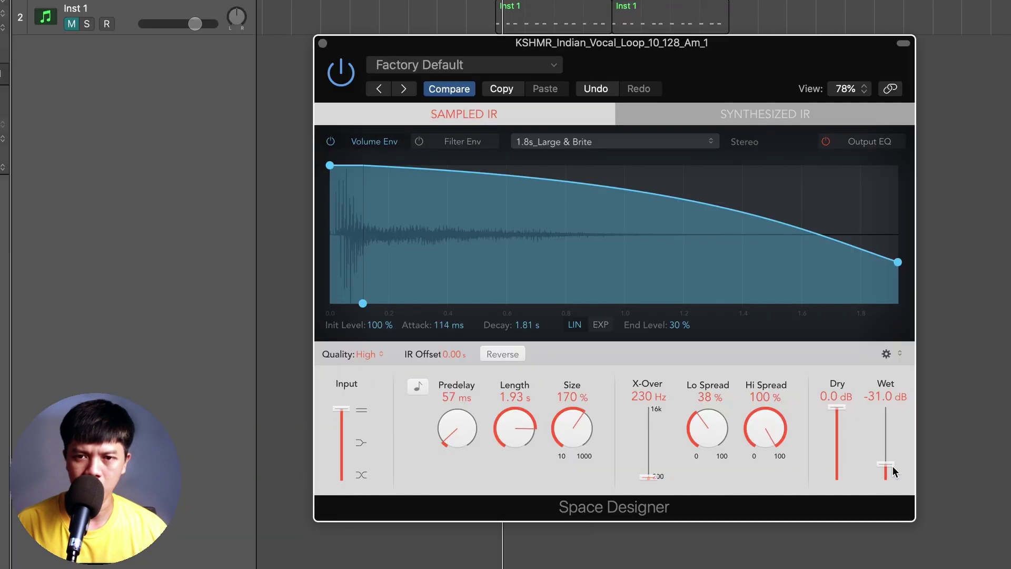
Set the vocal's Space Designer wet level to -19.5 dB, close the plug-in, and slightly lower the vocal track's volume
left_click_drag(891, 465, 898, 462)
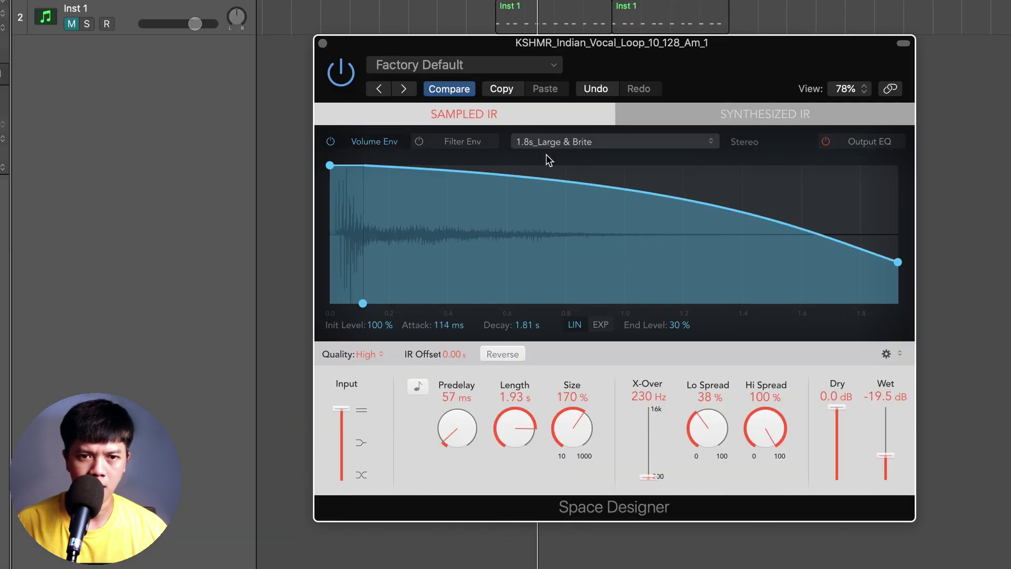
left_click(322, 43)
left_click_drag(235, 101, 225, 101)
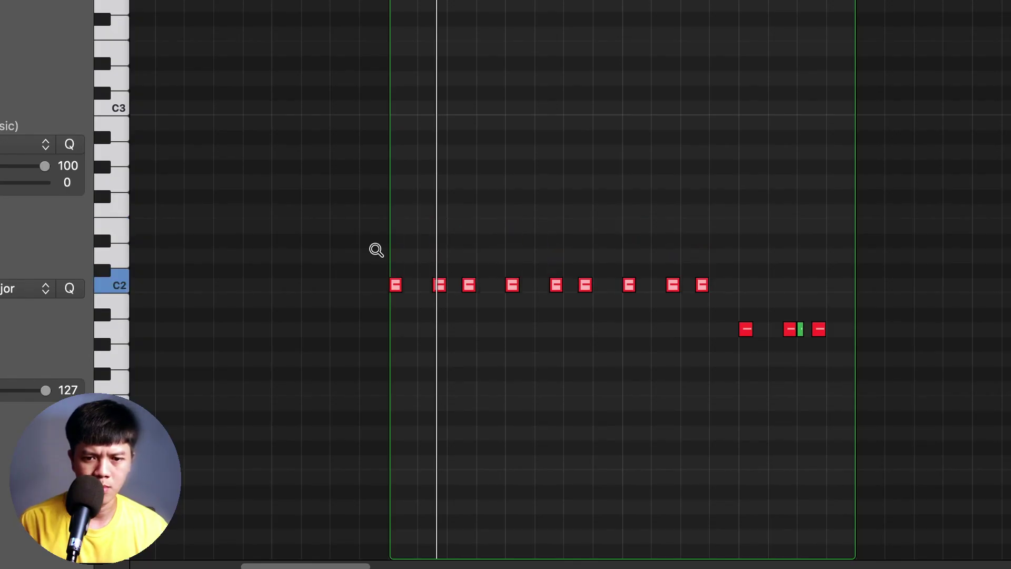
Transpose the nine selected C2 bass notes down three semitones to A1, and raise them one octave
key("alt+Down")
key("alt+Down")
key("alt+Down")
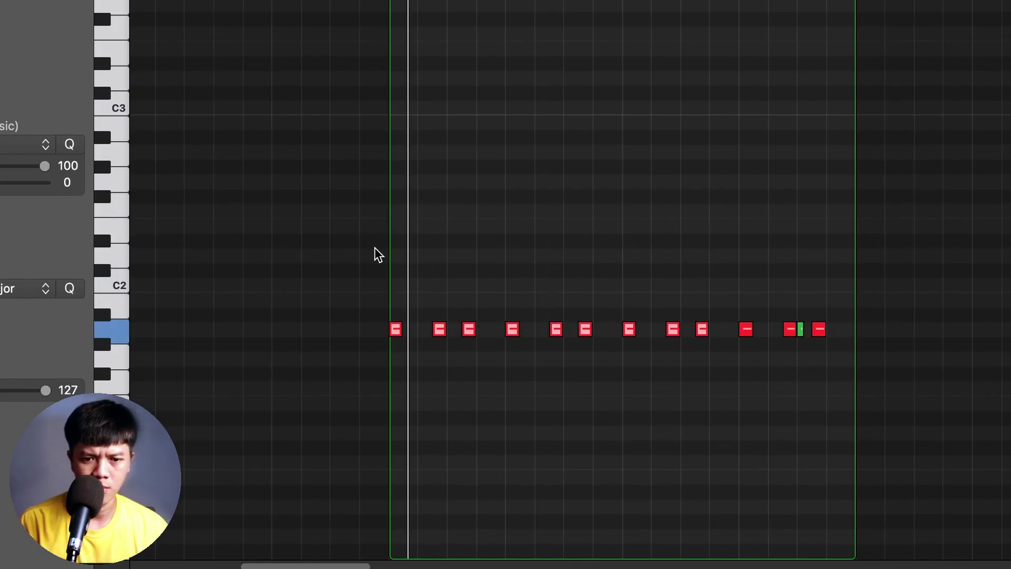
key("alt+shift+Up")
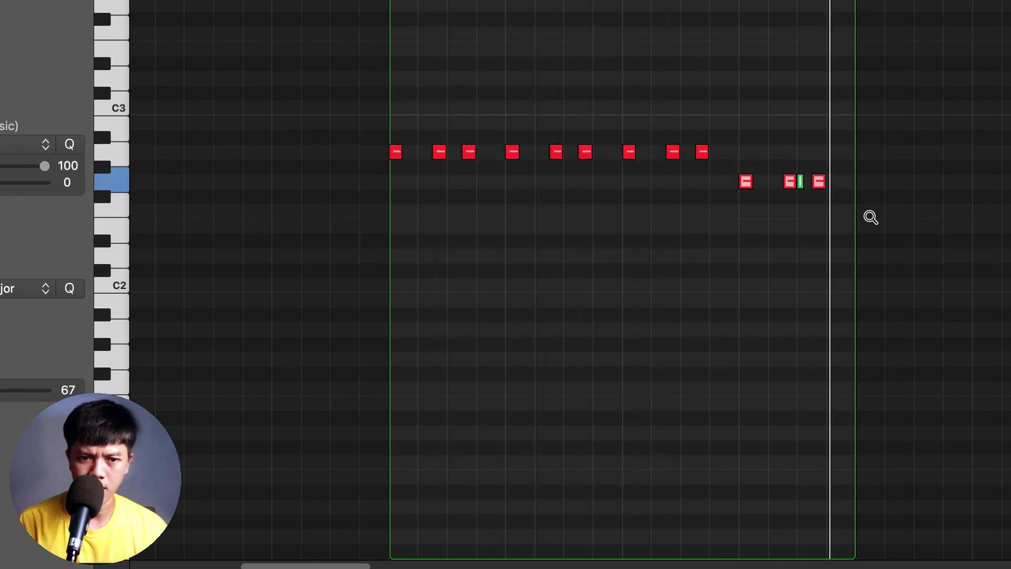
Try lowering the selected notes in the last bar of the bass region by three semitones
key("alt+Down")
key("alt+Down")
key("alt+Down")
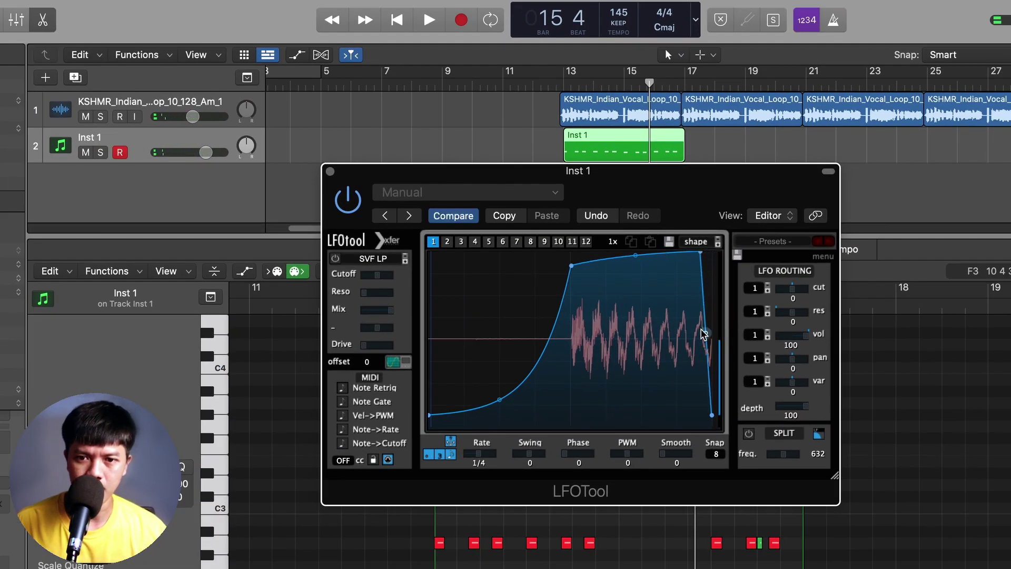
Play the vocal and bass from bar 13 to check the LFOTool volume curve, and close the plug-in window
key("space")
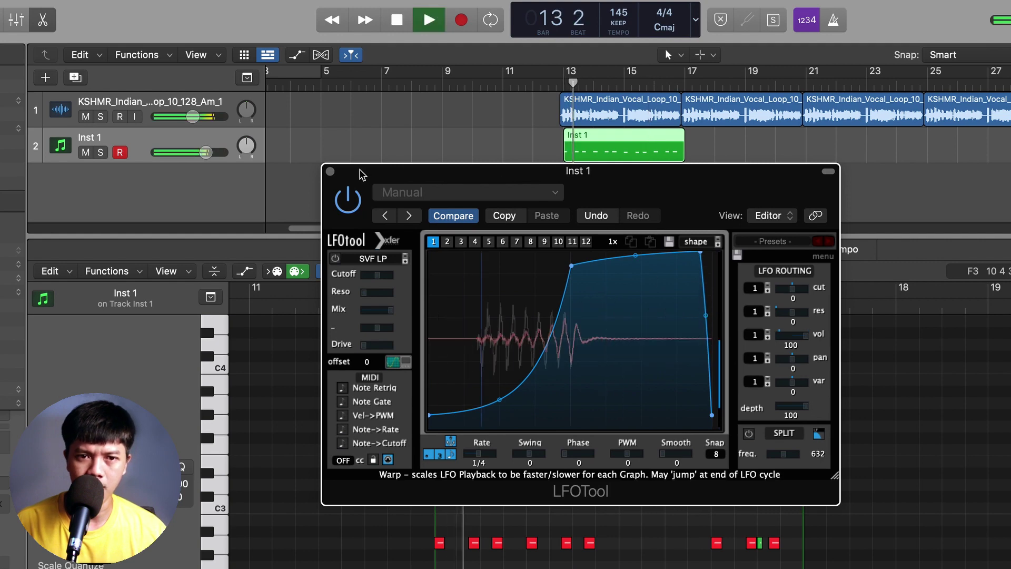
left_click(330, 171)
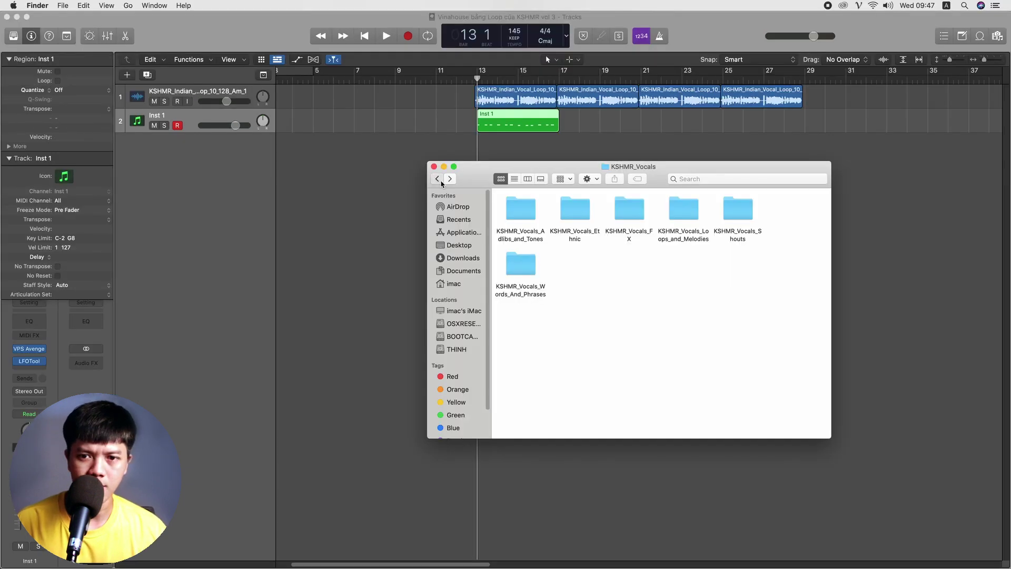
Browse from KSHMR_FX_Elements to the KSHMR_Sweeps_Long folder and add KSHMR_Long_Sweep_03 on a new track
double_click(700, 217)
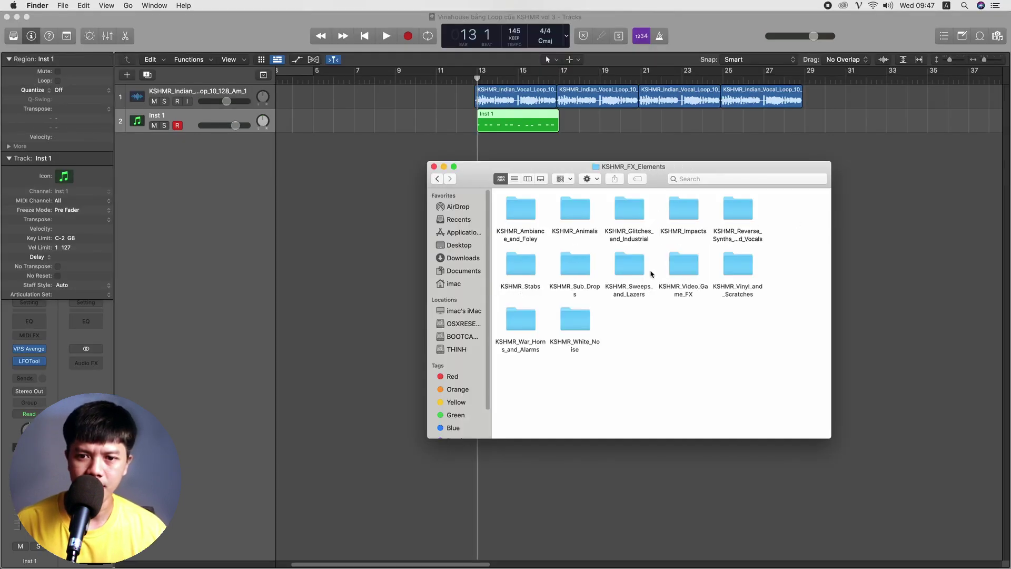
double_click(640, 271)
double_click(622, 206)
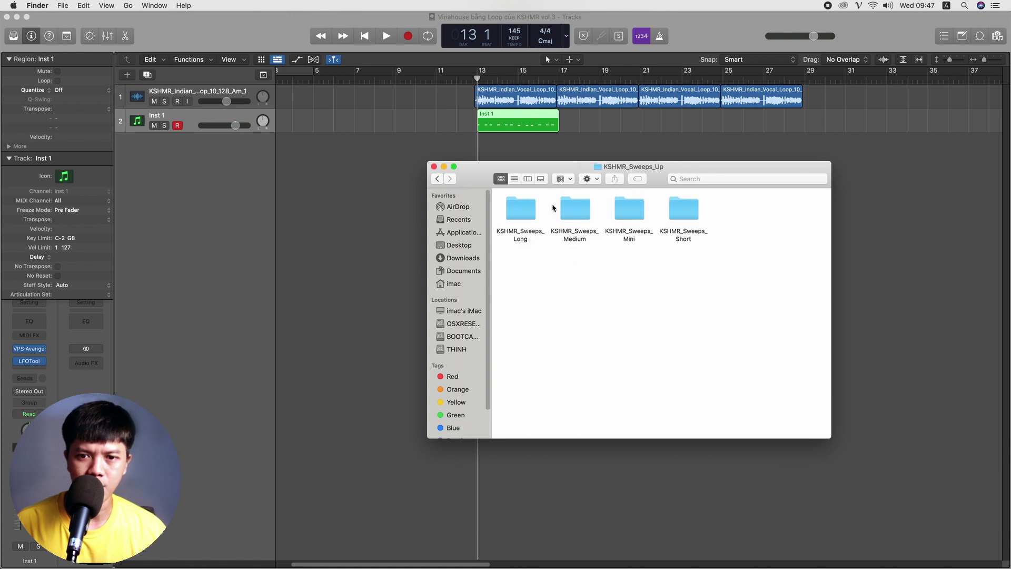
double_click(537, 203)
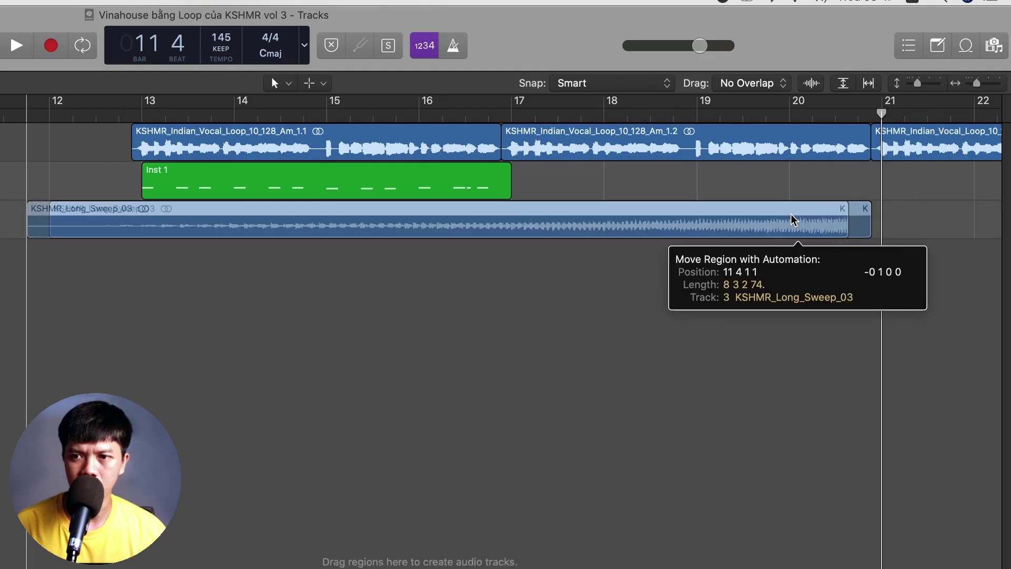
Move the long sweep region earlier to end at bar 20 and play the passage
left_click_drag(873, 144, 822, 144)
key("space")
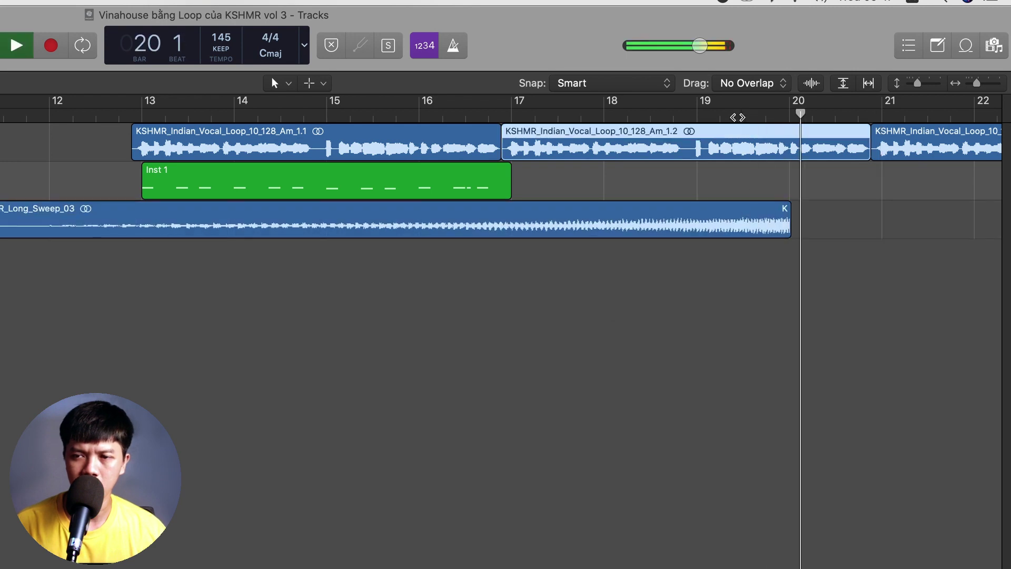
key("space")
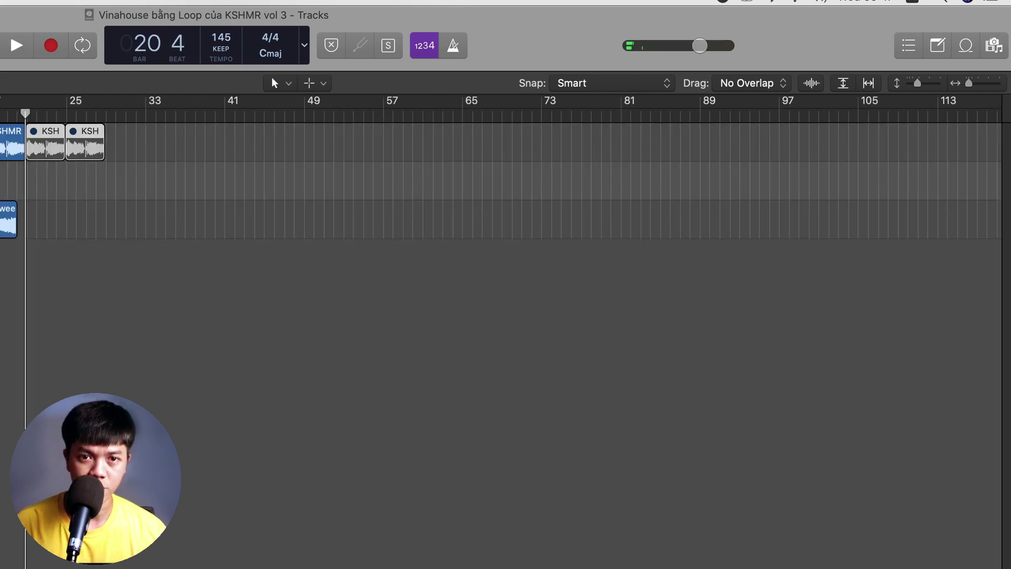
Set a 16-bar cycle range from bar 21 to bar 37
scroll(38, 115, "up", 3)
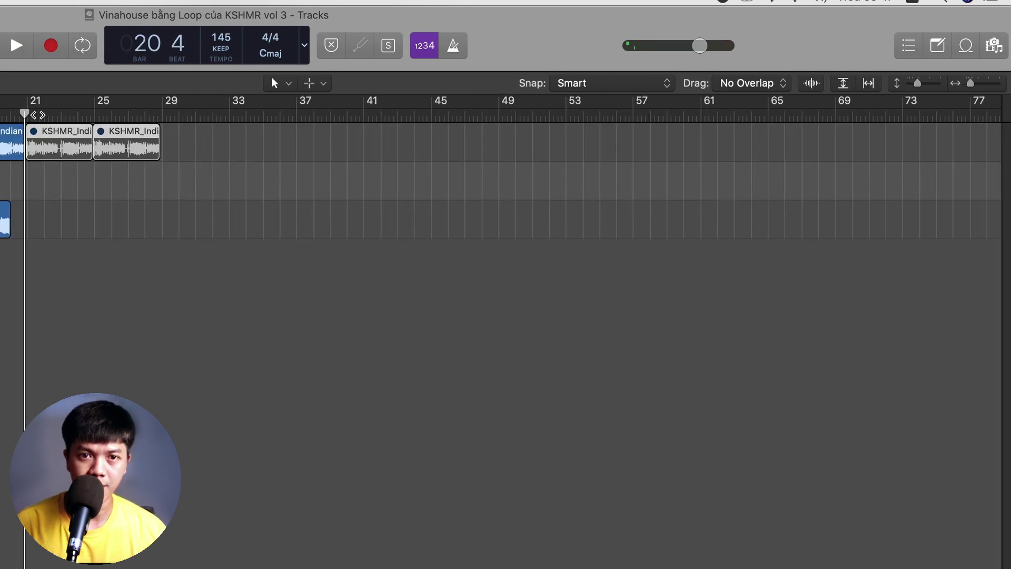
left_click_drag(32, 108, 293, 111)
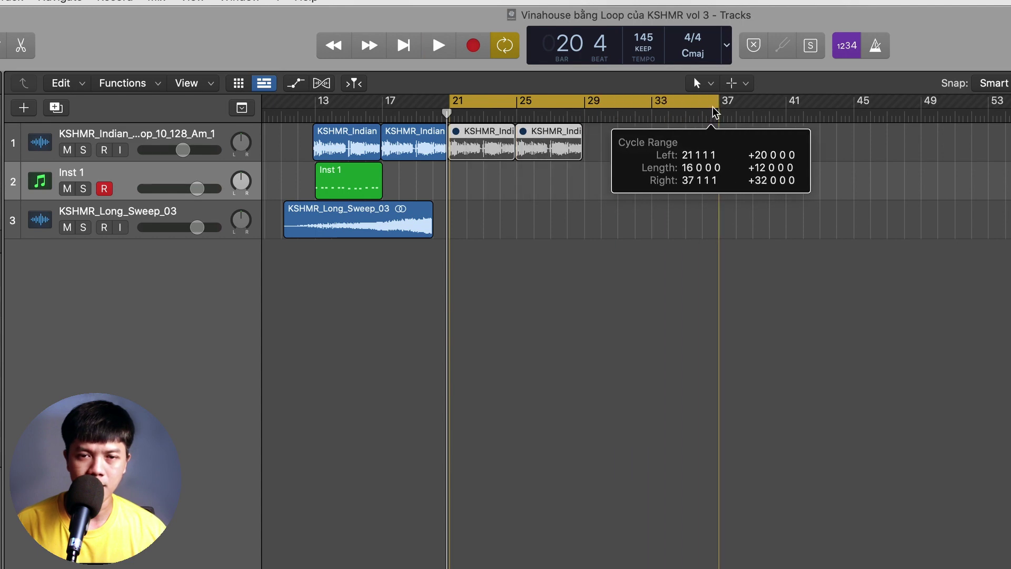
left_click_drag(715, 111, 714, 111)
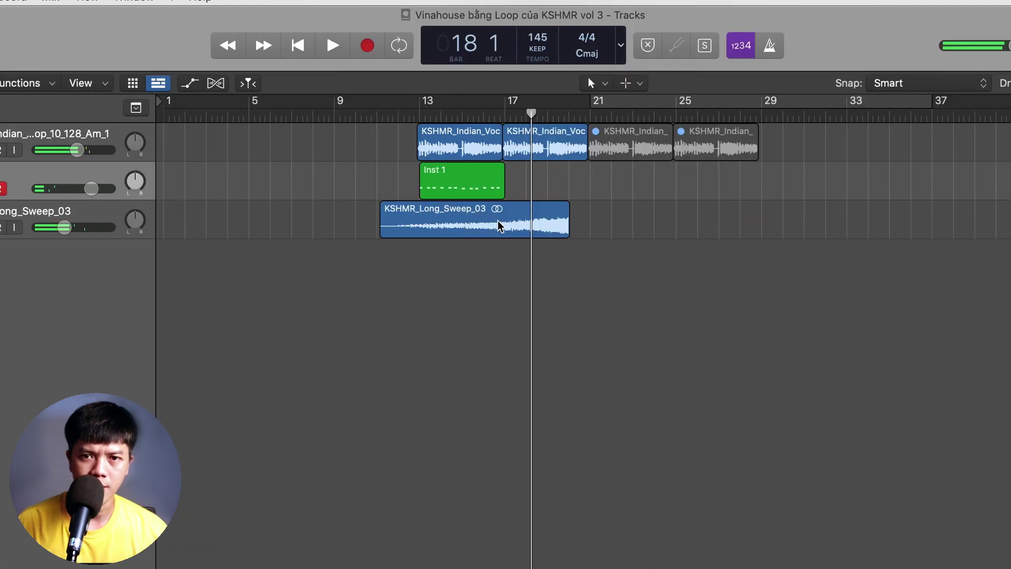
Move the long sweep region to start exactly at bar 13, together with the bass region
left_click_drag(506, 226, 536, 226)
left_click(421, 112)
key("super+Right")
key("super+Right")
key("super+Right")
left_click_drag(459, 227, 465, 227)
key("super+Left")
key("super+Left")
key("super+Left")
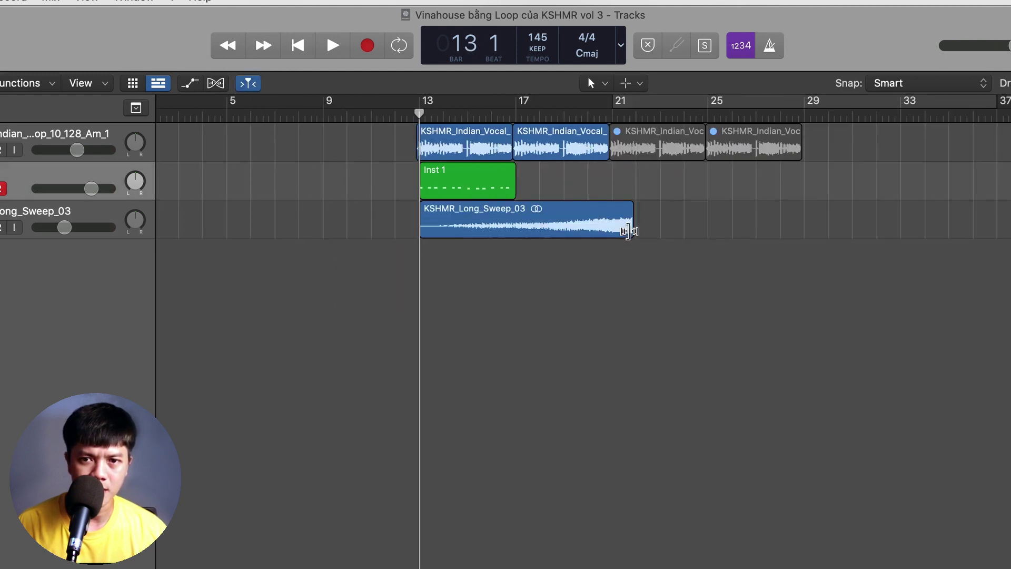
Shorten the long sweep to end at bar 21 and shift the region one bar earlier to finish at bar 20
left_click_drag(628, 230, 610, 226)
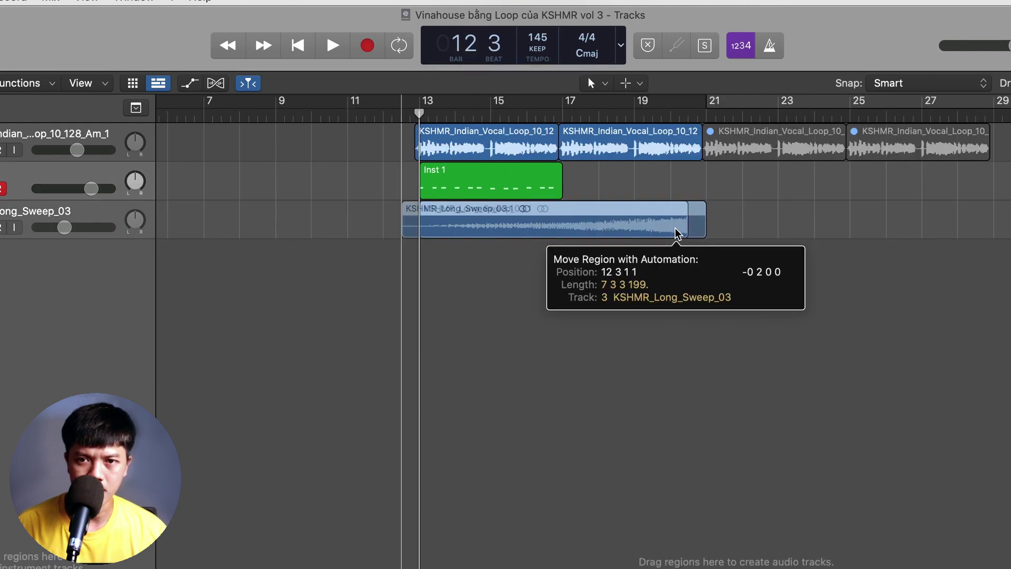
left_click_drag(677, 235, 659, 234)
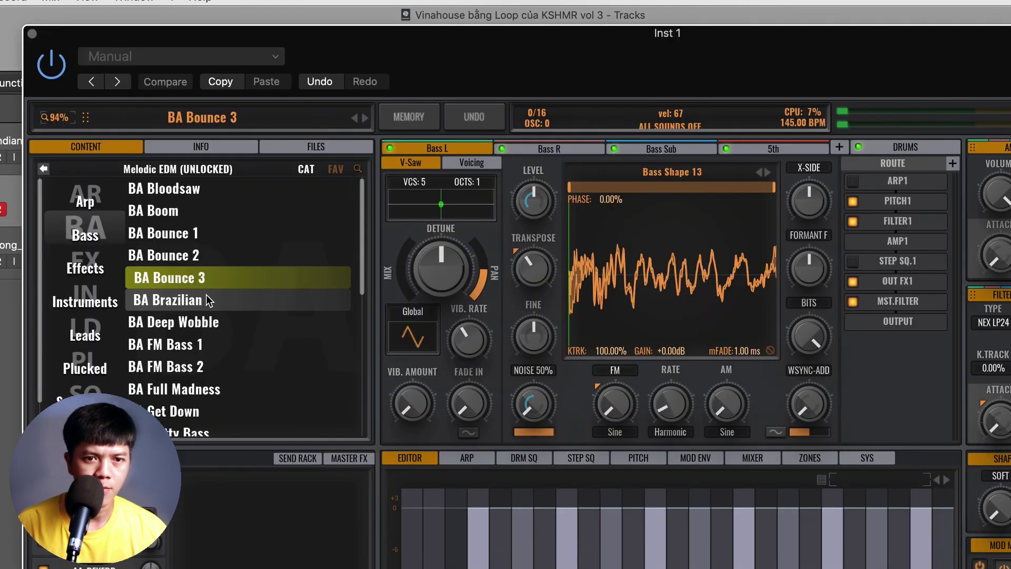
Try the Avenger bass presets BA Deep Wobble, BA FM Bass 1 and BA FM Bass 2 on the bass track
left_click(218, 322)
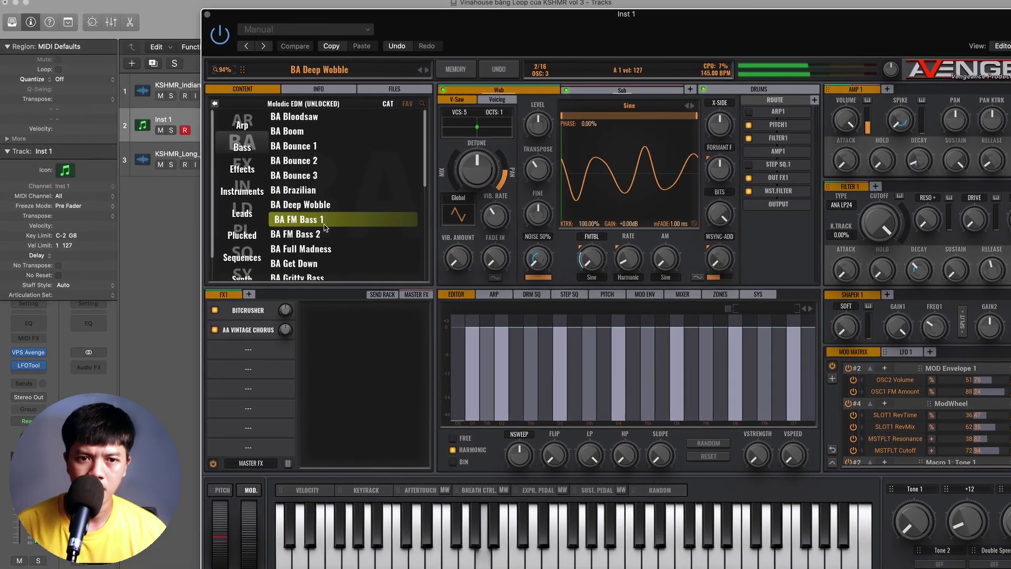
left_click(323, 220)
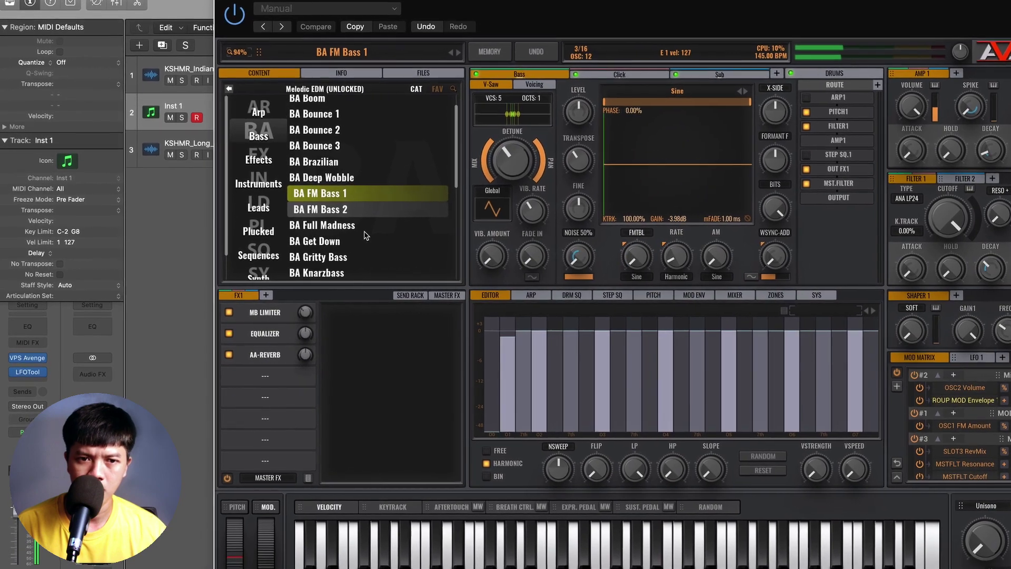
left_click(370, 209)
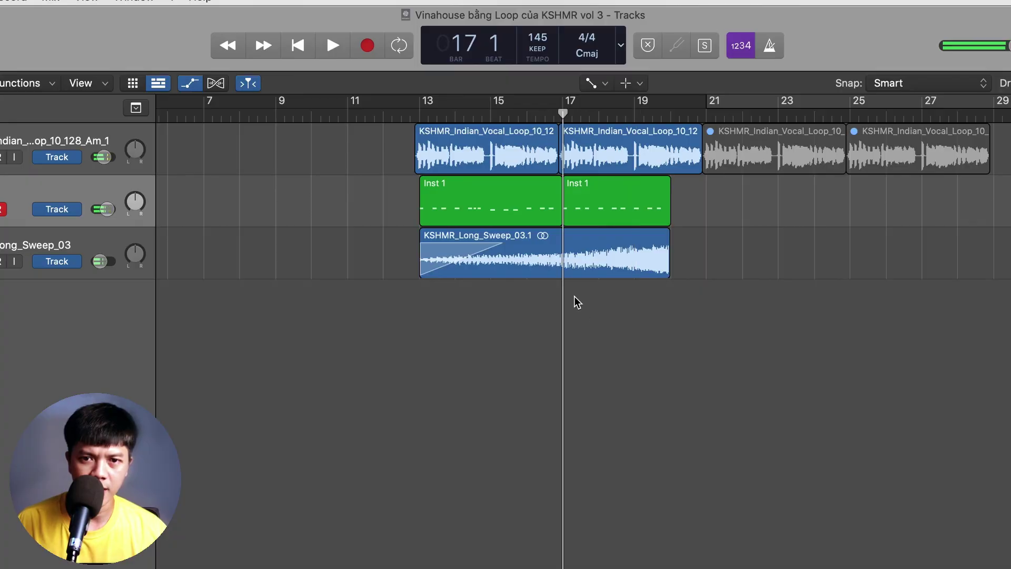
Switch to Finder, leave the sweep folders, and add KSHMR_Long_Fill_18_150 on a new track starting at bar 13
key("super+Tab")
left_click(412, 278)
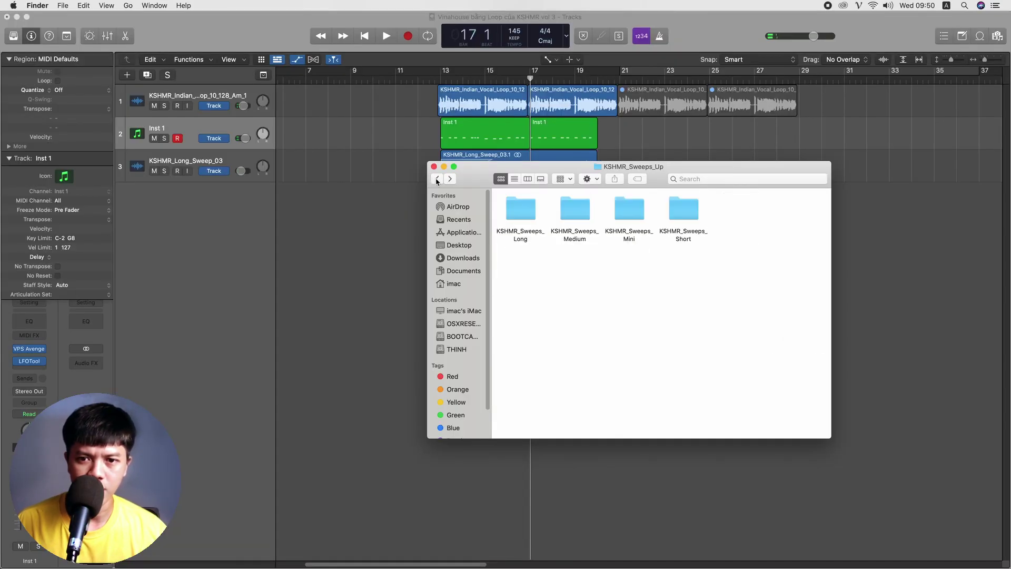
left_click(436, 180)
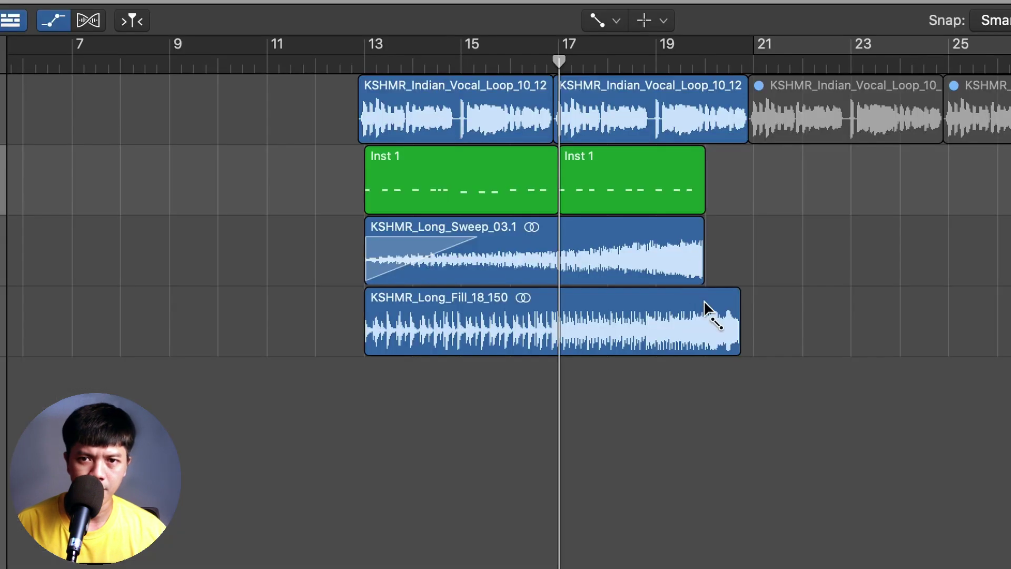
Time-stretch the long fill region to end at bar 21 and trim its start to bar 17
left_click(706, 311)
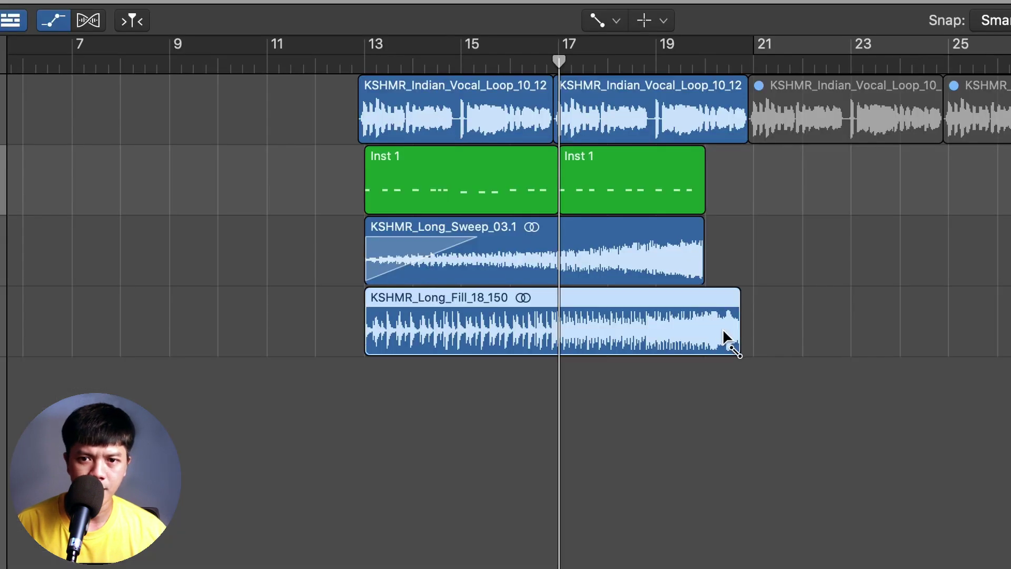
key("t")
key("t")
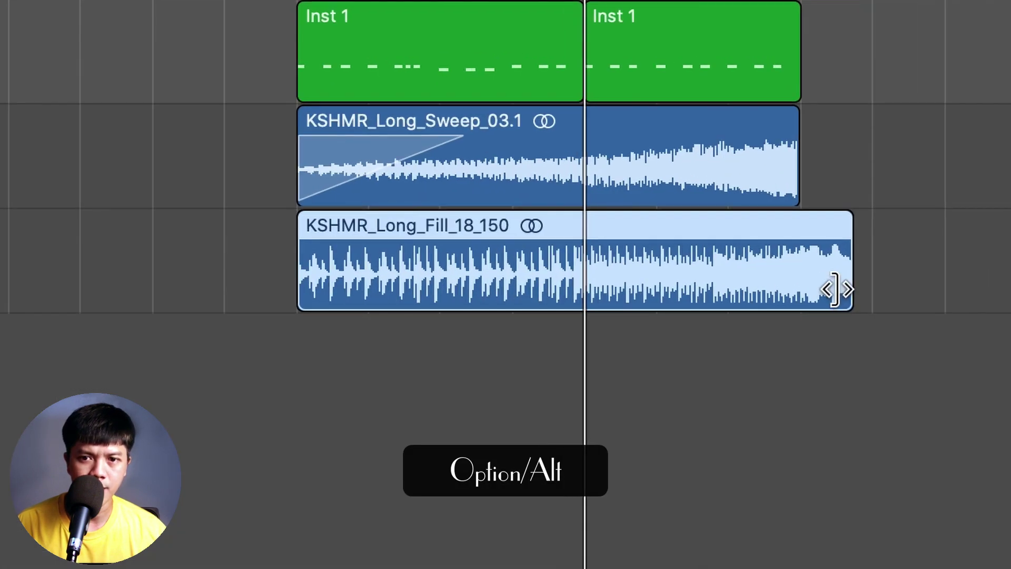
left_click_drag(842, 292, 850, 293)
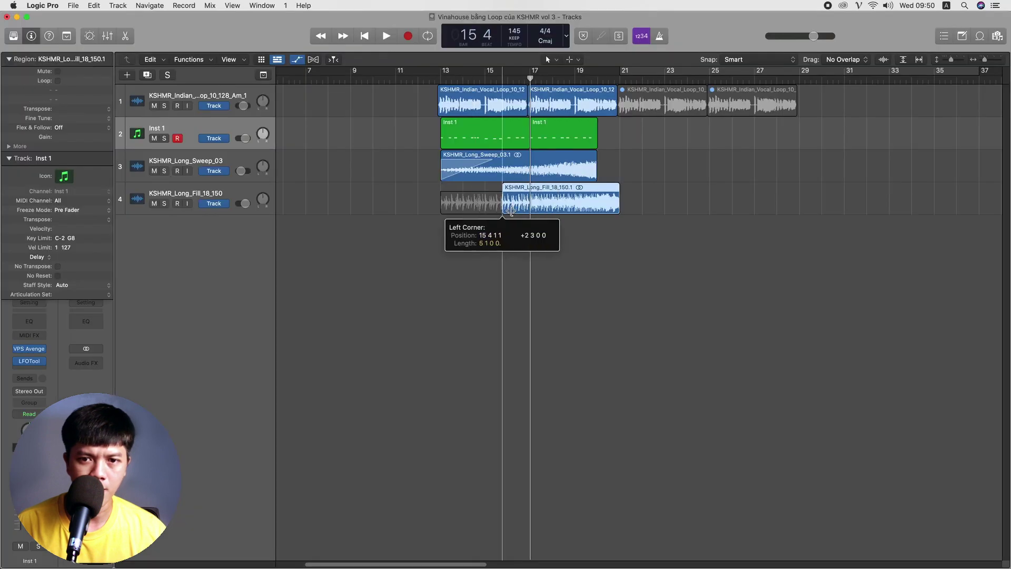
left_click_drag(511, 210, 531, 212)
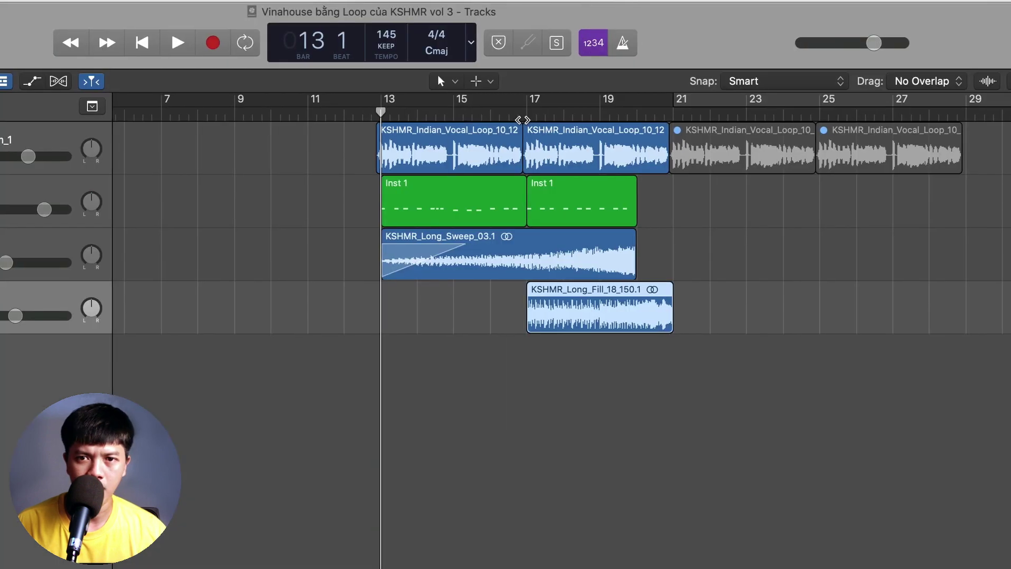
Play from bar 17 with the long fill track's volume lowered, and shorten the fill region to end at bar 20
double_click(523, 119)
left_click_drag(15, 316, 18, 316)
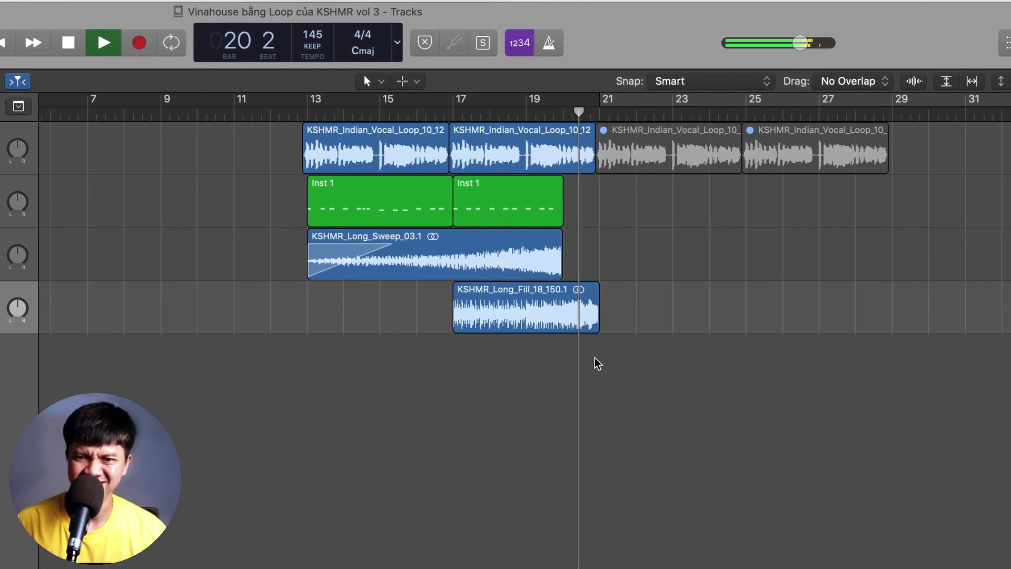
key("space")
left_click_drag(595, 316, 577, 327)
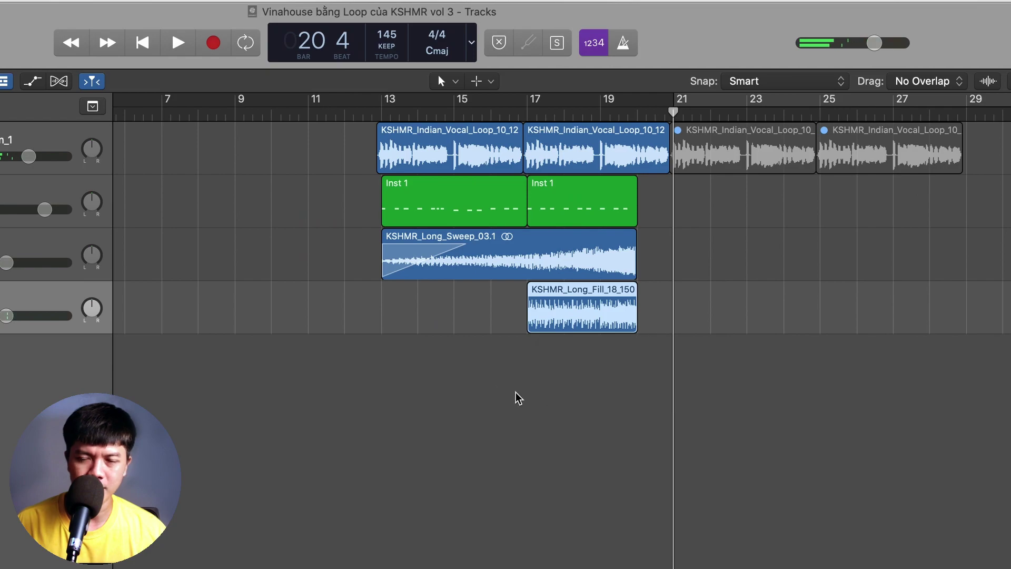
Switch to Finder and add KSHMR_Short_Drum_Fill_05_140 on a new track just before bar 21
key("super+Tab")
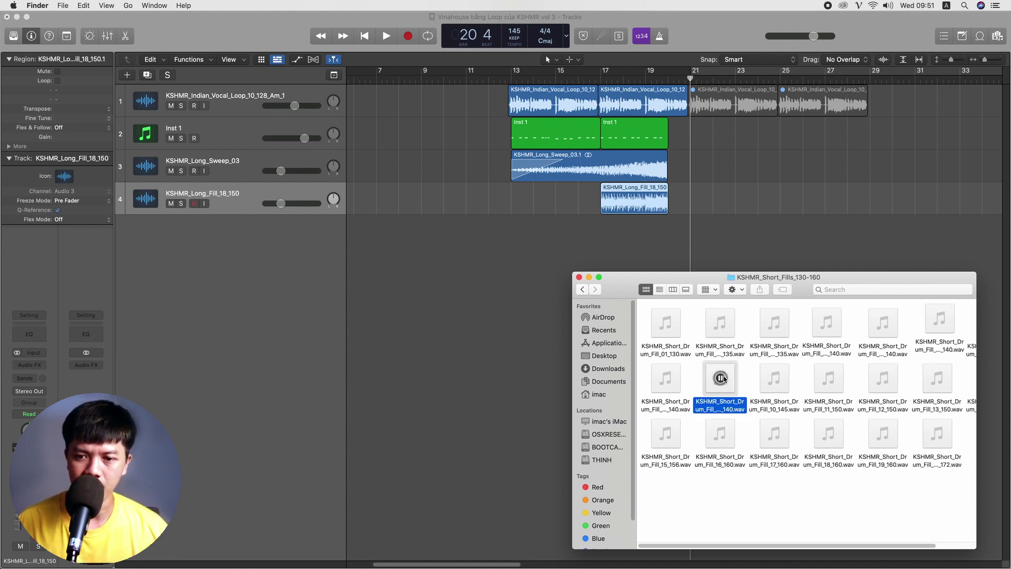
left_click_drag(723, 378, 680, 225)
Shorten the short drum fill region's end to bar 21
key("super+Right")
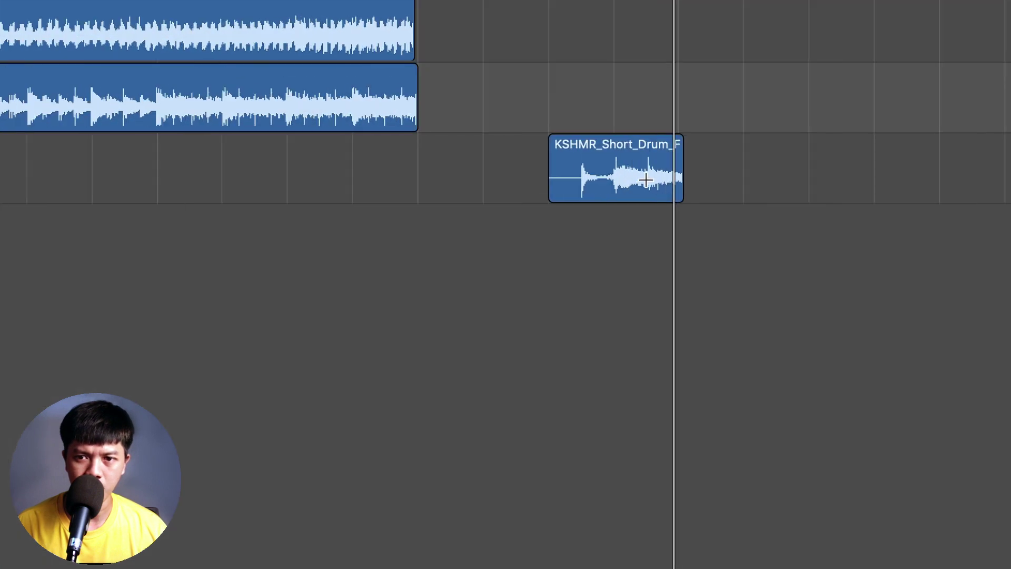
key("super+Right")
key("super+Right")
key("super+Right")
key("super+Right")
key("super+Right")
key("super+Right")
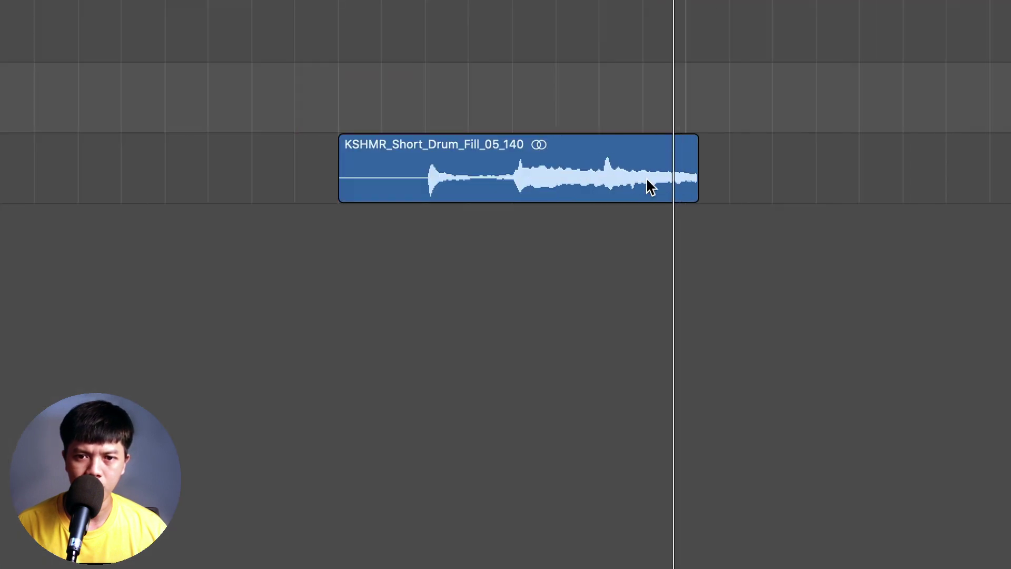
key("t")
key("t")
key("super+Right")
left_click_drag(699, 196, 688, 203)
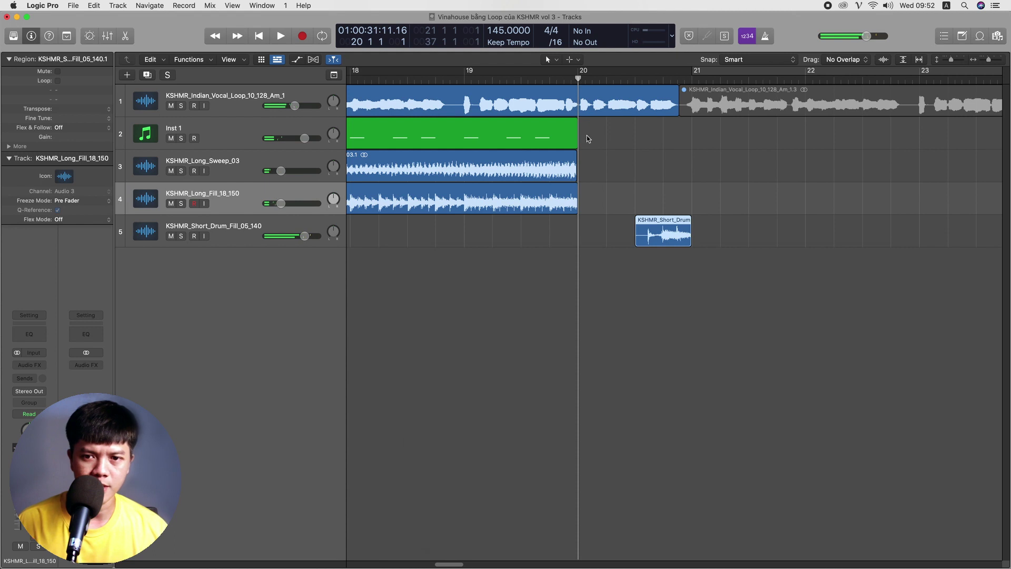
Return to the sample pack's top folder in Finder, add KSHMR_Indian_Percussion_03_C# on a new track at bar 20, and play it
key("super+Tab")
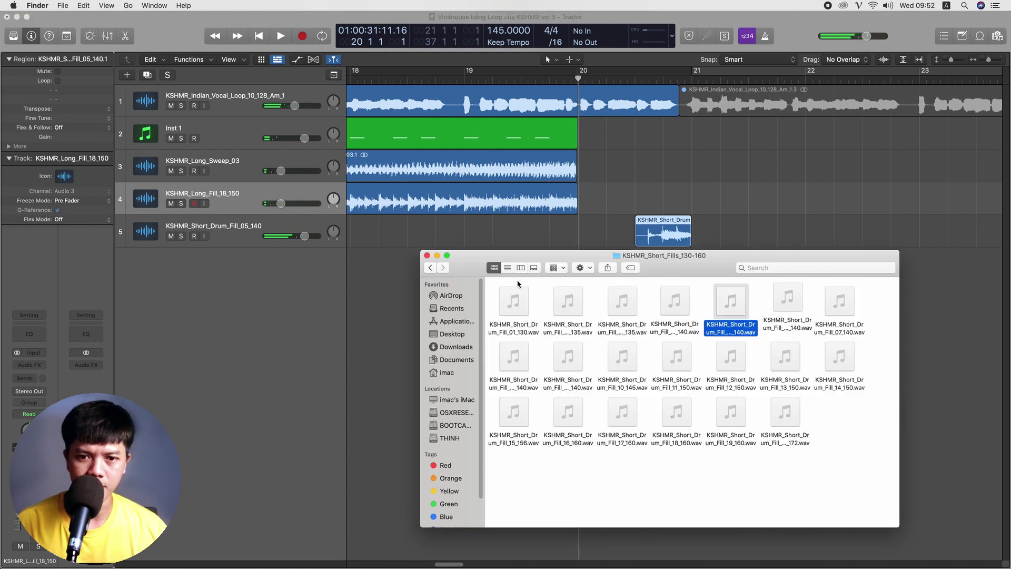
left_click(432, 268)
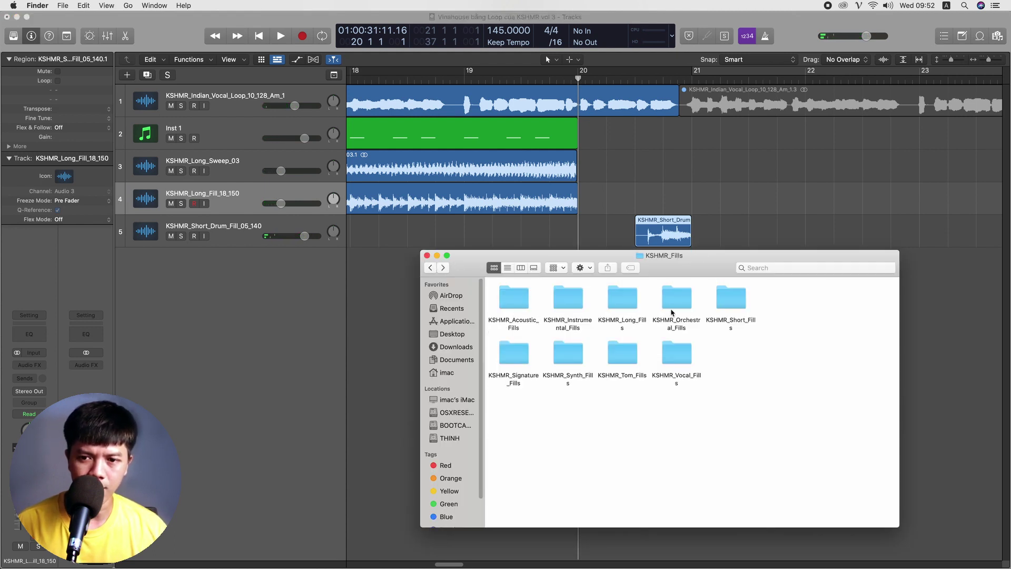
left_click(429, 268)
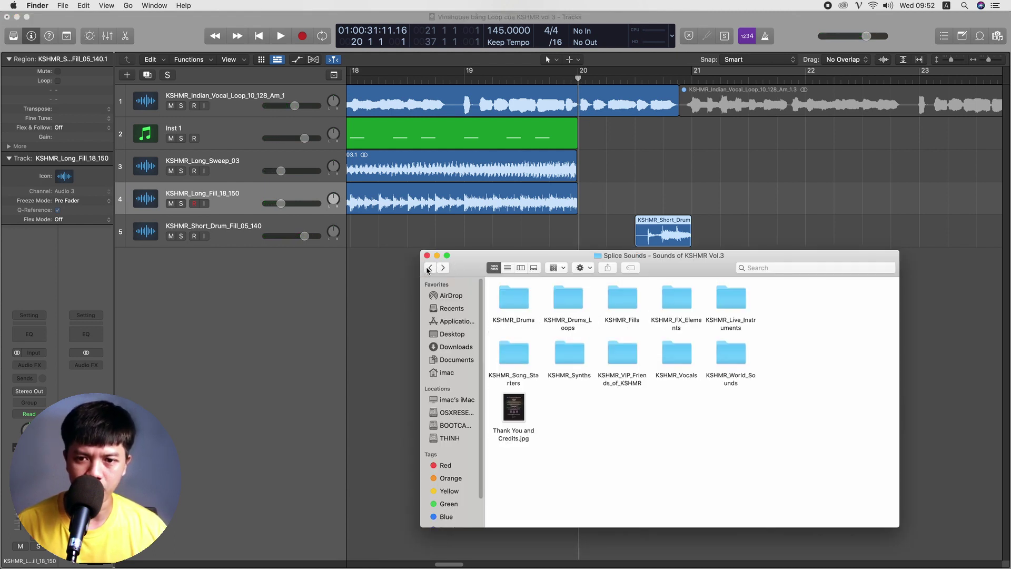
key("space")
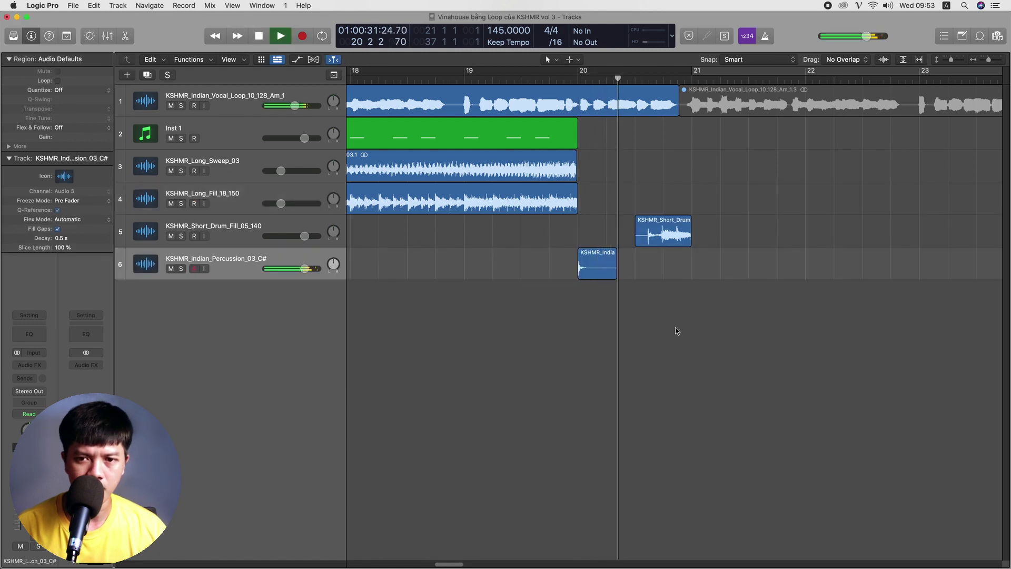
Shorten and copy the Indian percussion hit into four evenly spaced hits across bar 20, and lower its track's volume
left_click_drag(589, 258, 617, 257)
left_click_drag(585, 262, 642, 261)
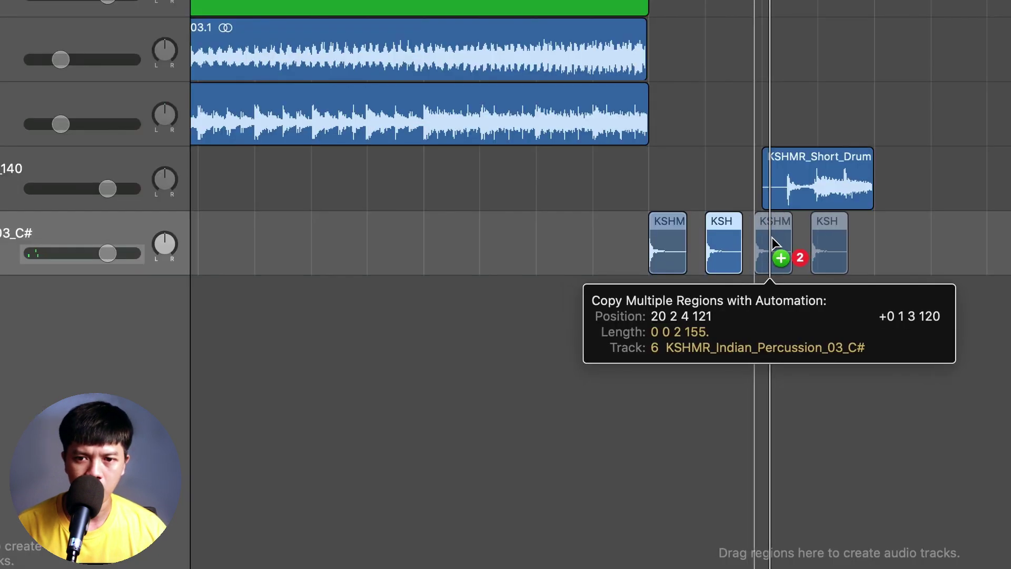
left_click_drag(776, 238, 777, 239)
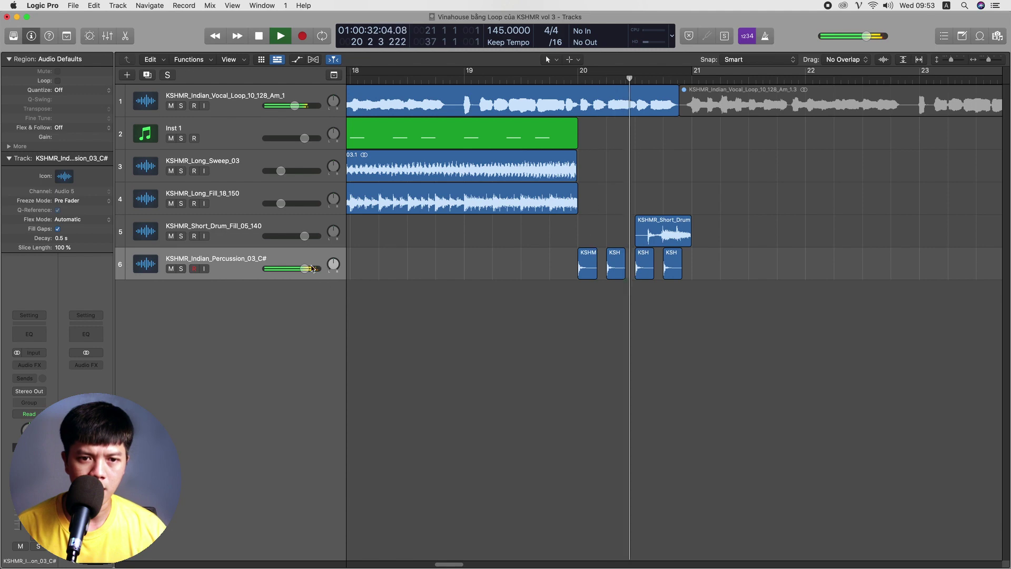
left_click_drag(306, 268, 294, 269)
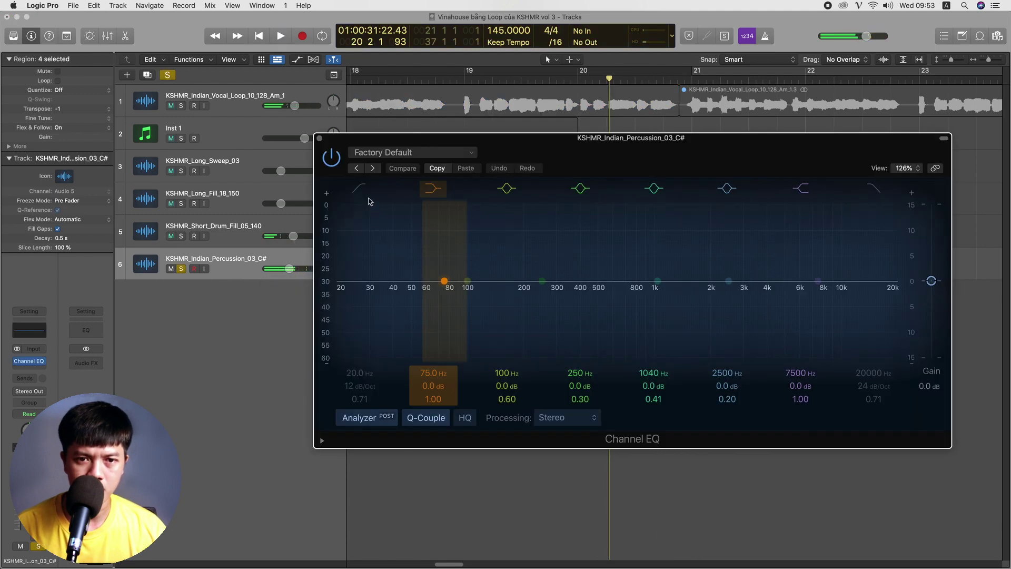
Enable the percussion Channel EQ's low cut at 181 Hz with a Q of 0.75, and play the hits
left_click(367, 191)
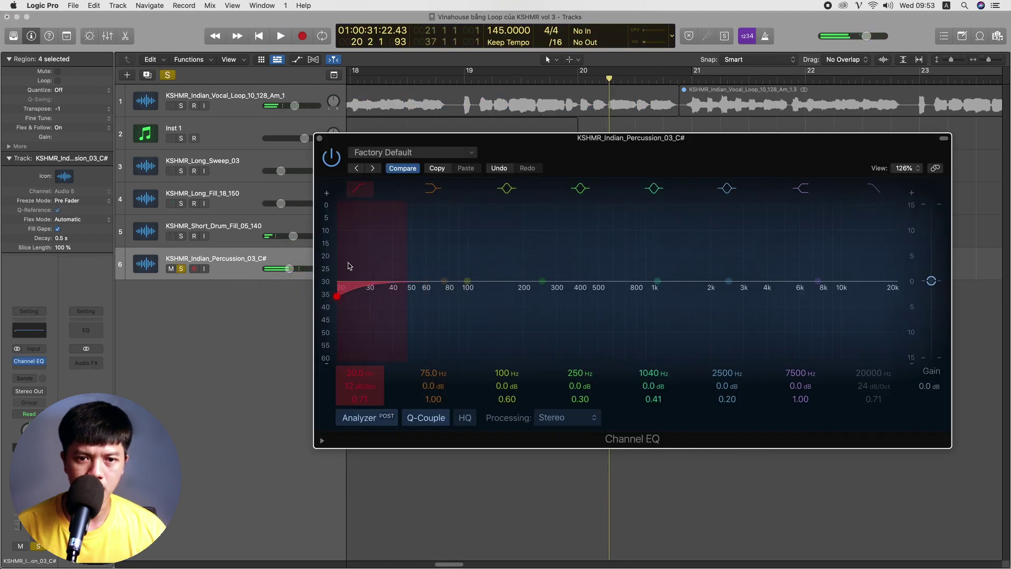
left_click_drag(347, 266, 526, 268)
key("space")
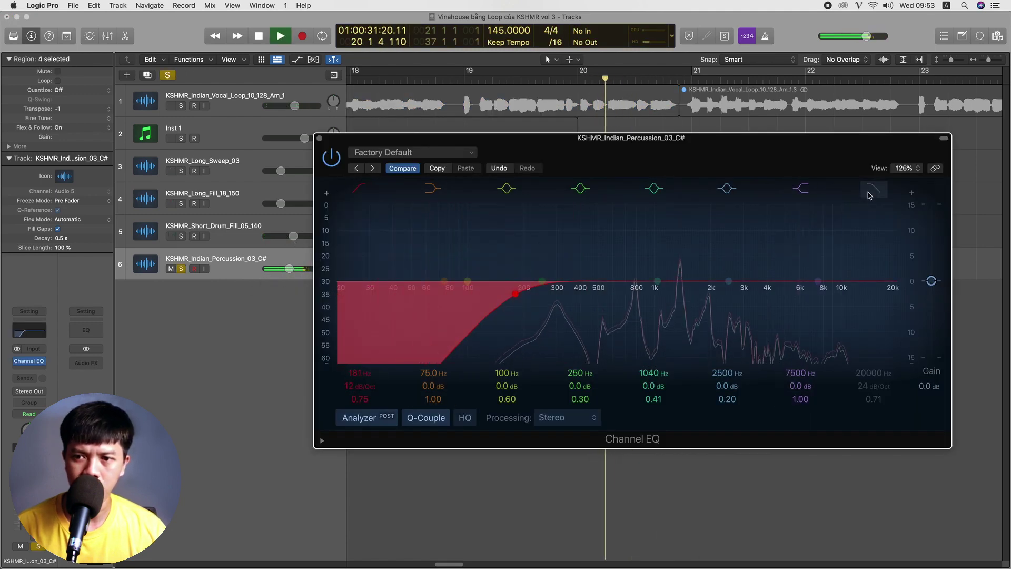
Enable the percussion Channel EQ's high cut at 2820 Hz with a Q of 1.60, and loop playback over the hits in bar 20
left_click(872, 189)
left_click_drag(895, 285, 739, 279)
key("super+u")
key("space")
key("space")
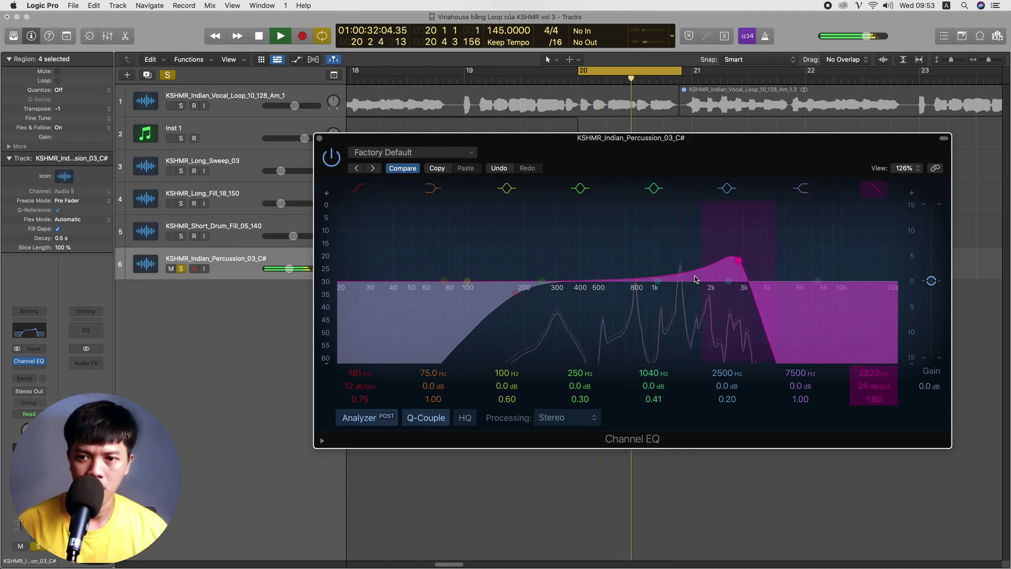
key("super+w")
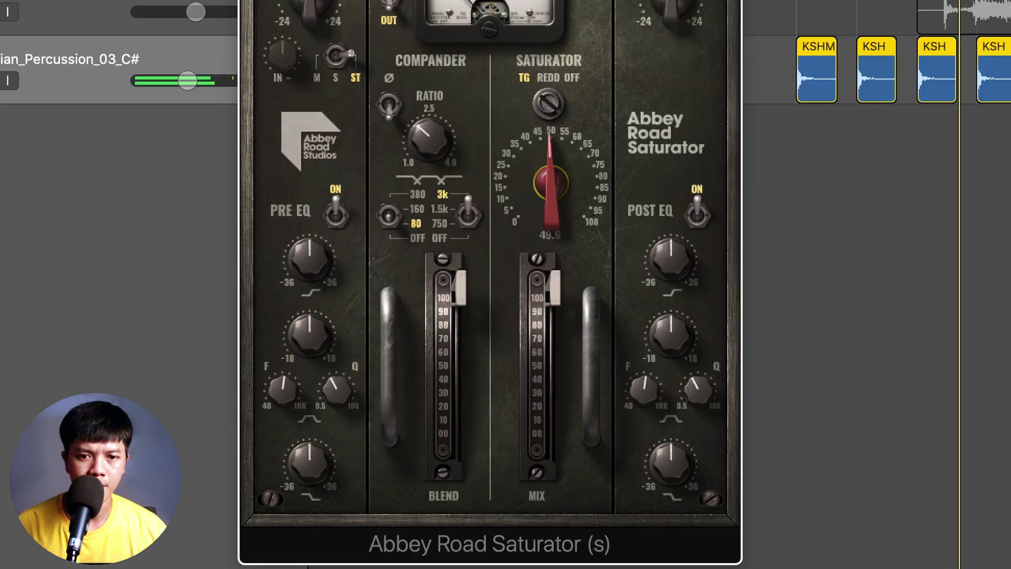
Adjust the Abbey Road Saturator on the percussion, and reduce ChromaVerb's wet level and decay time
left_click_drag(544, 213, 544, 195)
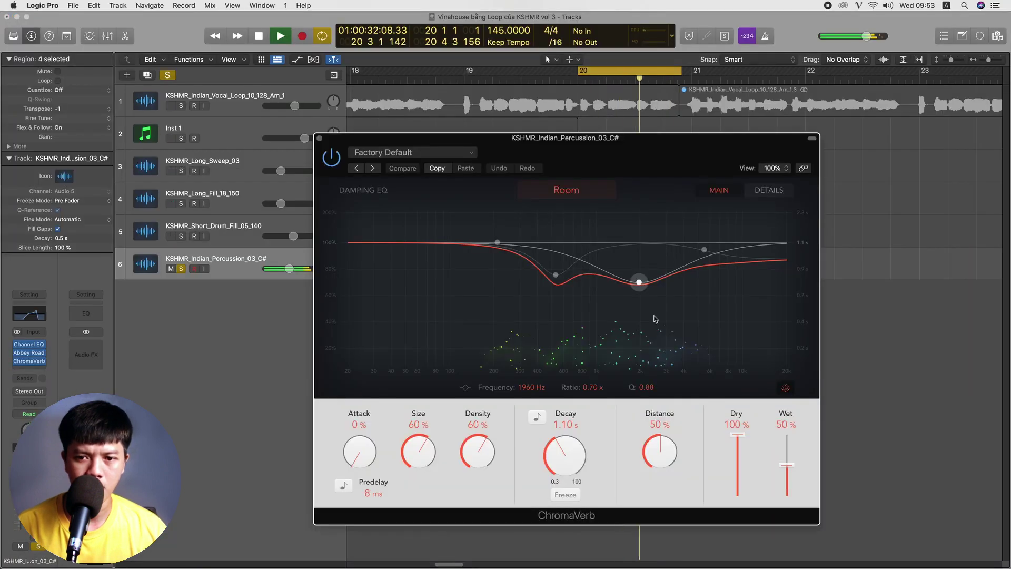
left_click_drag(638, 284, 631, 281)
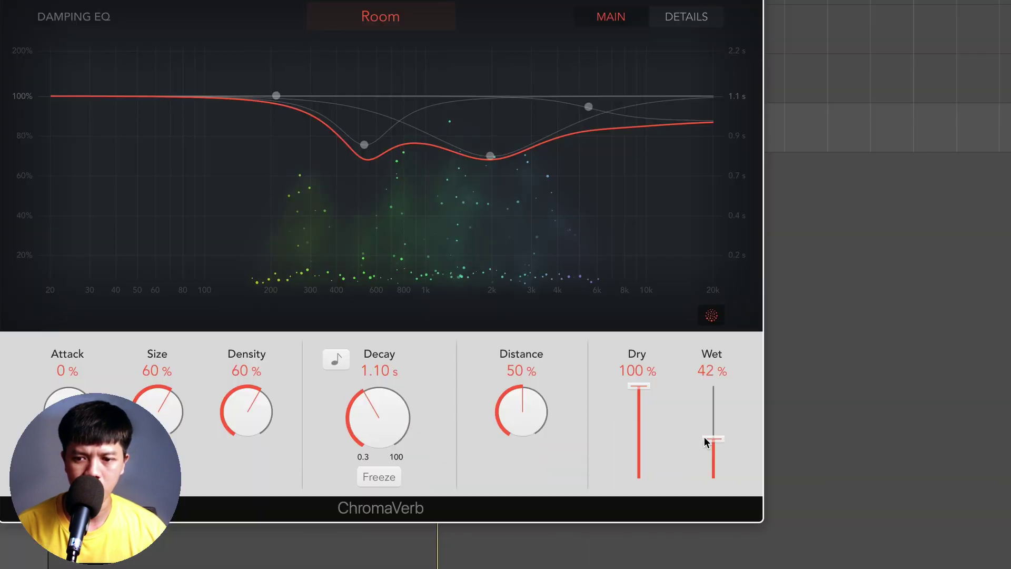
left_click_drag(705, 441, 713, 458)
left_click_drag(379, 416, 379, 442)
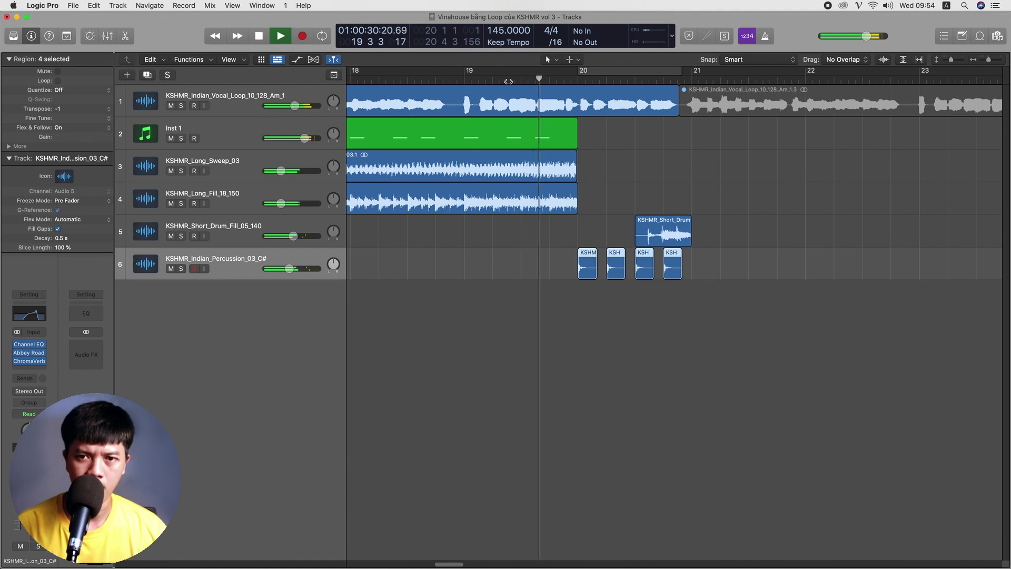
key("super+Left")
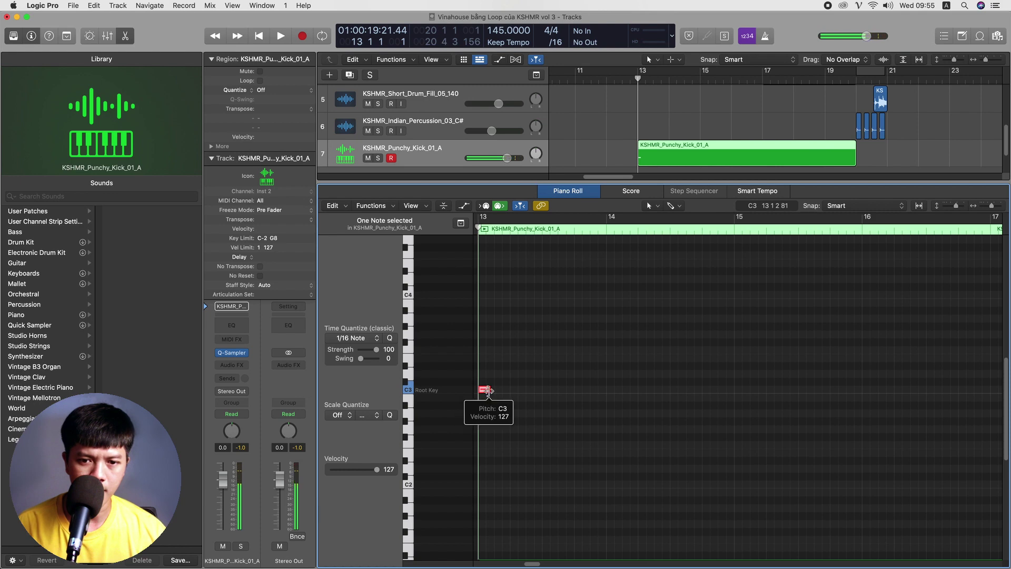
Shorten the C3 kick note to one sixteenth and repeat it on every beat of bars 13 to 16, playing the pattern
left_click_drag(489, 391, 484, 391)
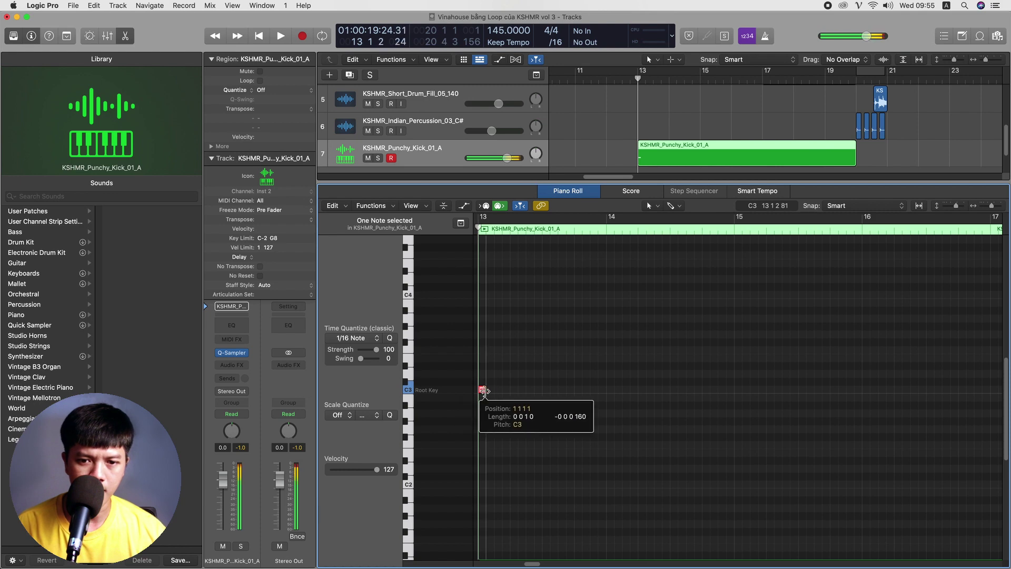
left_click_drag(663, 333, 479, 426)
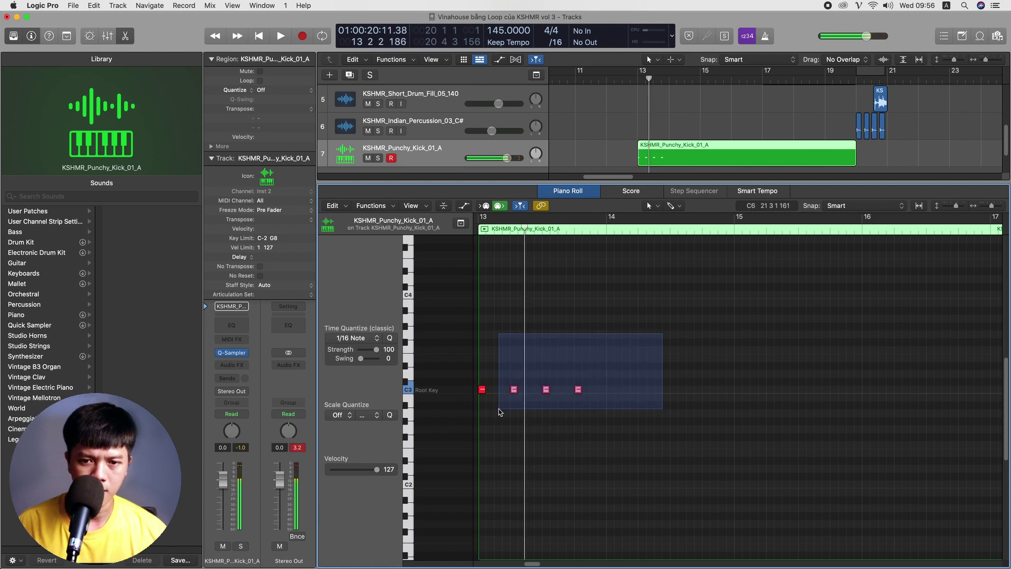
key("super+r")
key("space")
left_click_drag(767, 337, 479, 420)
key("super+r")
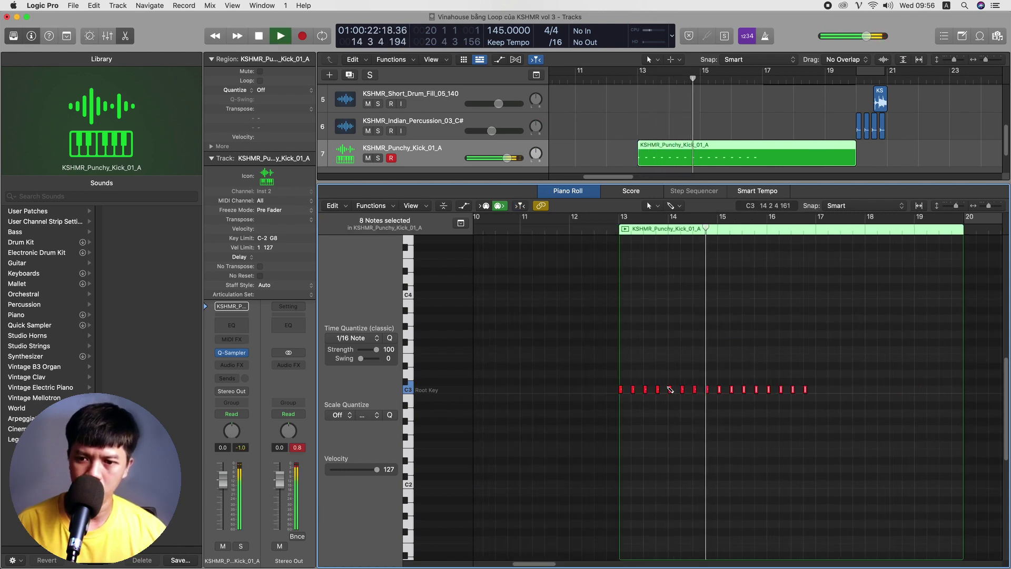
key("super+Left")
key("super+Left")
scroll(667, 389, "right", 2)
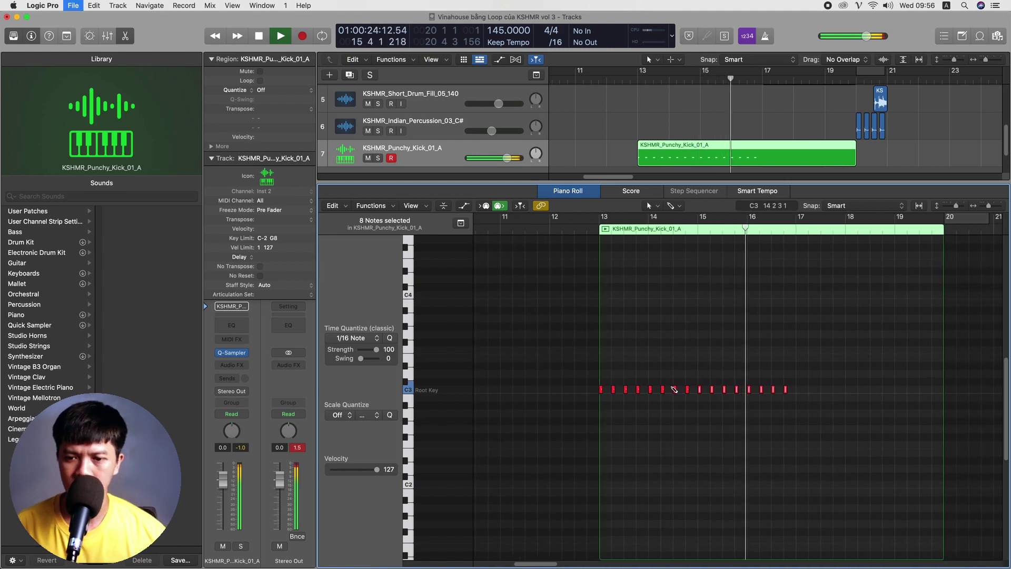
key("space")
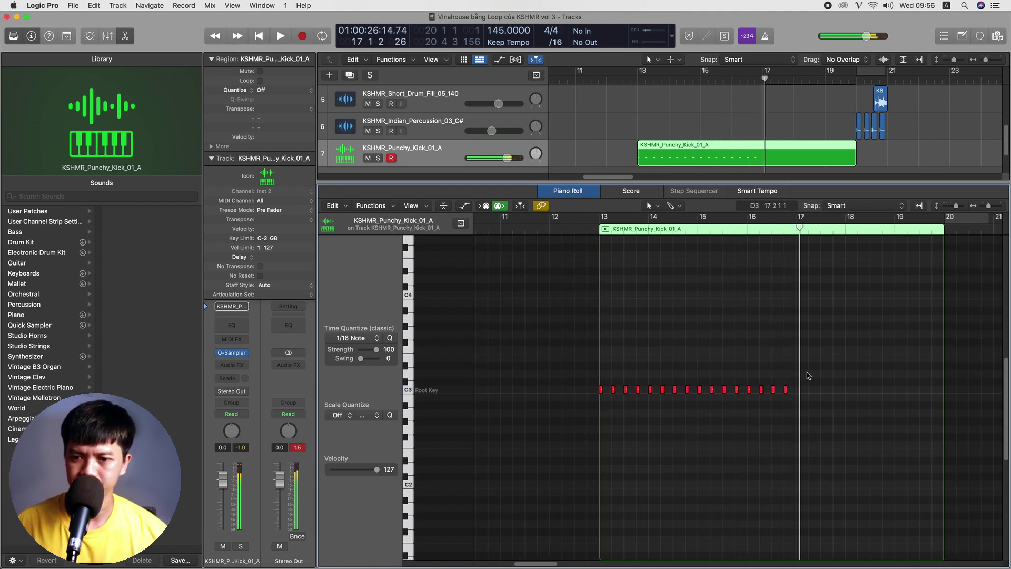
Continue the C3 kick pattern as evenly spaced eighth-note hits from bar 17 to the end of bar 19
left_click_drag(821, 366, 805, 394)
key("space")
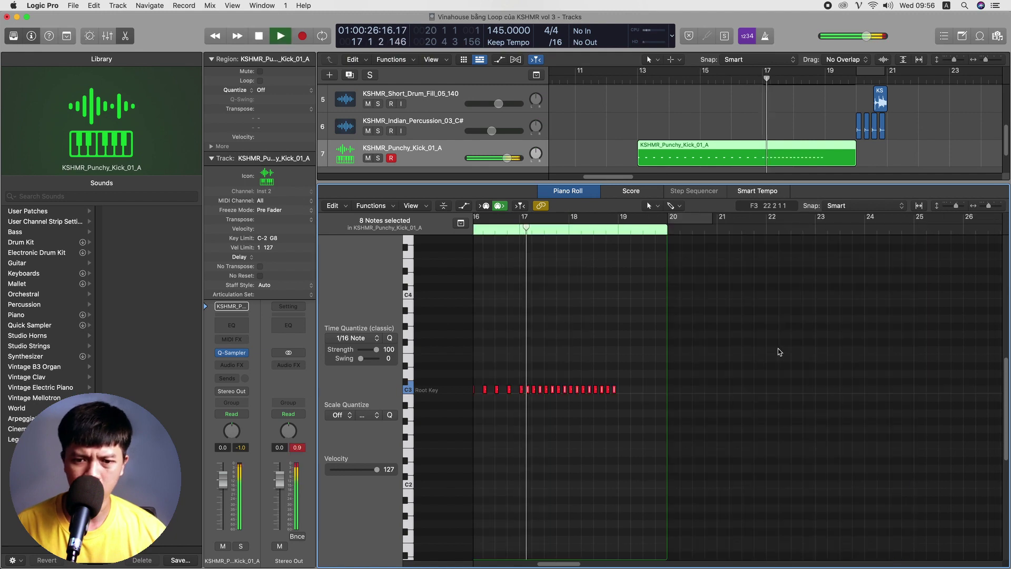
left_click(632, 361)
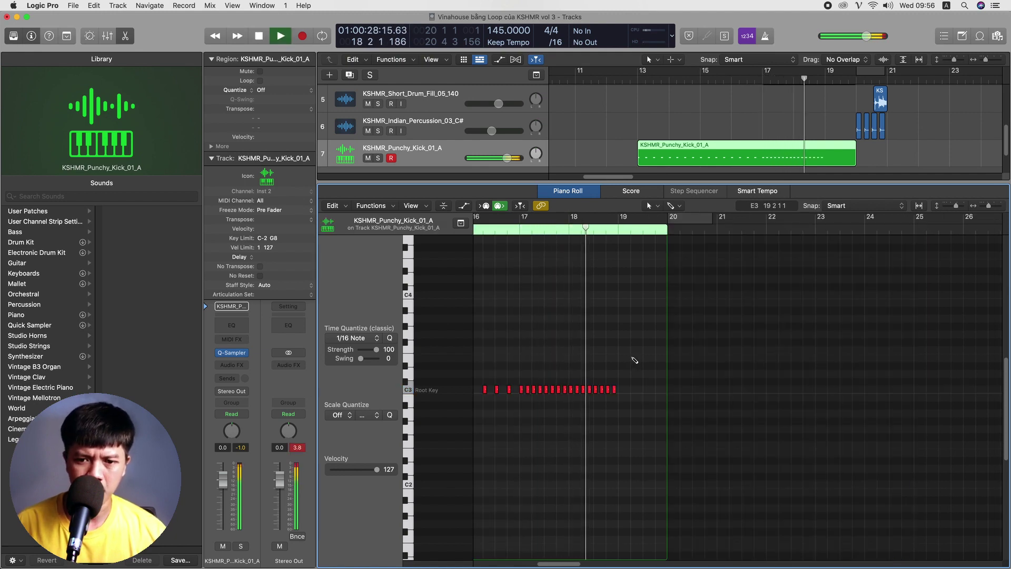
key("super+Right")
key("super+Right")
Double the last four kicks in the second half of bar 19 into eight sixteenth-note hits, shortening them to fit the region
left_click_drag(619, 368, 762, 417)
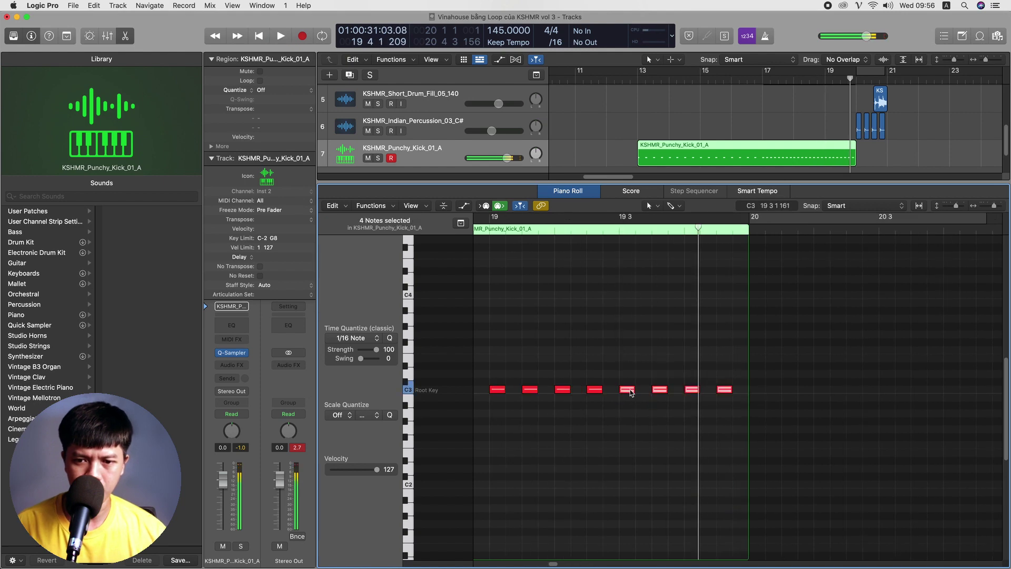
left_click_drag(630, 393, 647, 393)
left_click_drag(747, 389, 743, 389)
Play the kick build-up with all the other tracks, and lower the kick track's volume to -3.5 dB
key("space")
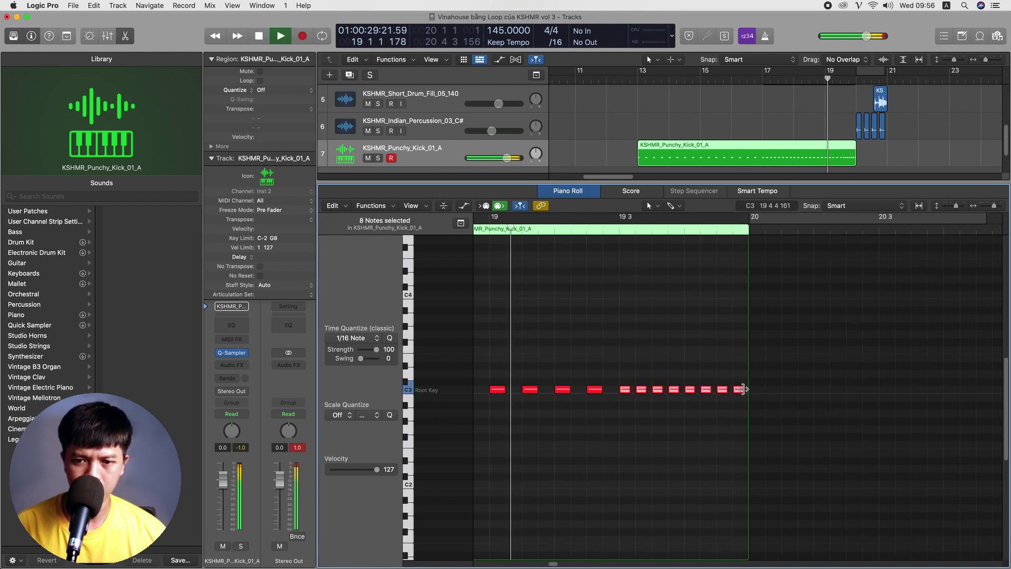
key("e")
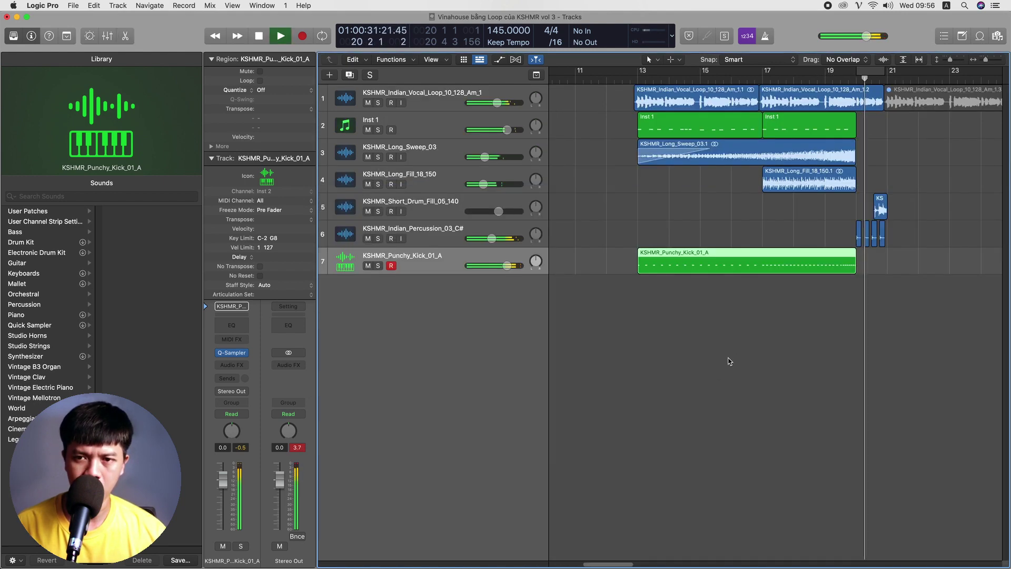
key("space")
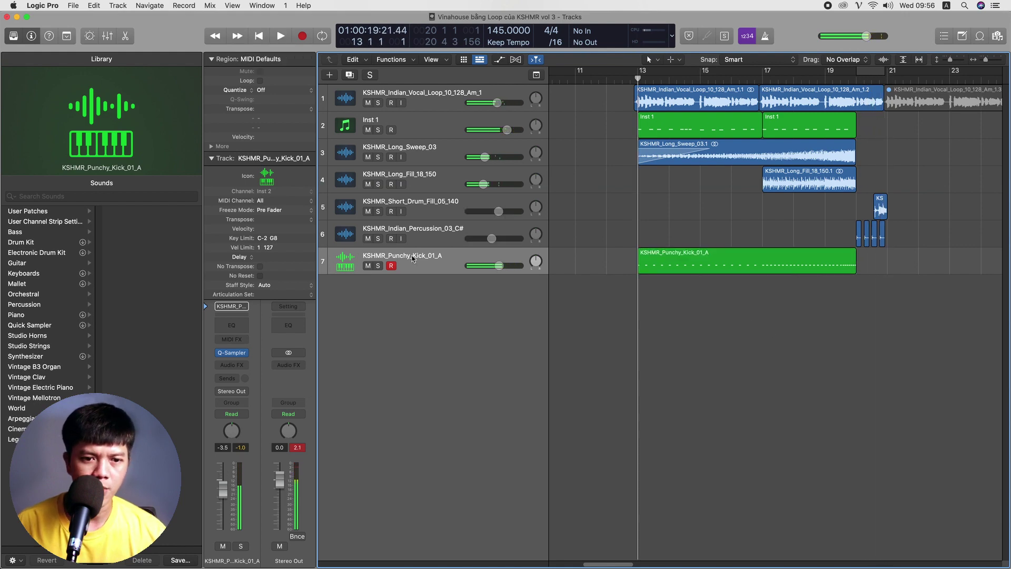
Insert the Waves OneKnob Filter (s) effect in stereo on the Punchy Kick track
left_click(236, 365)
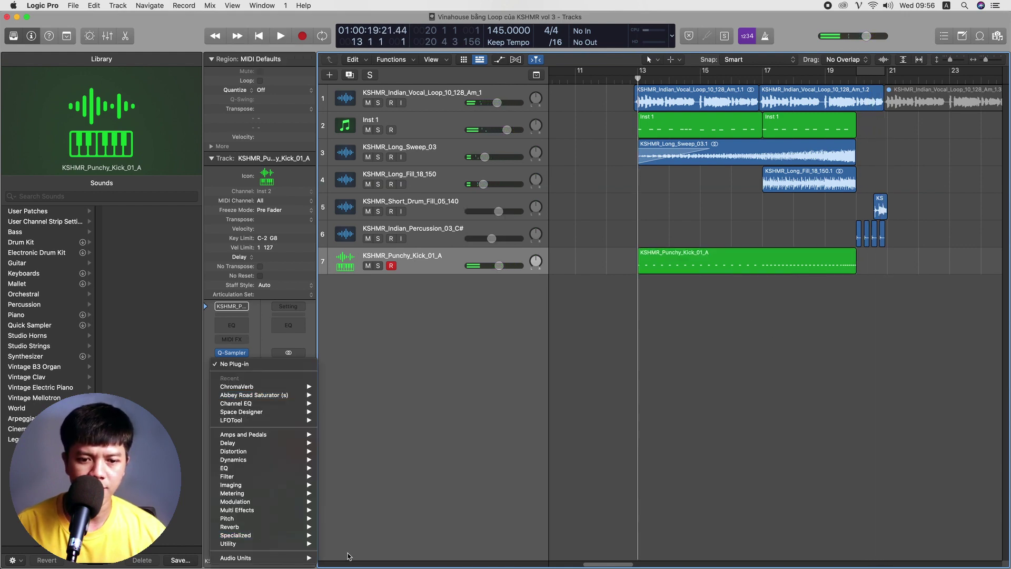
scroll(528, 312, "down", 6)
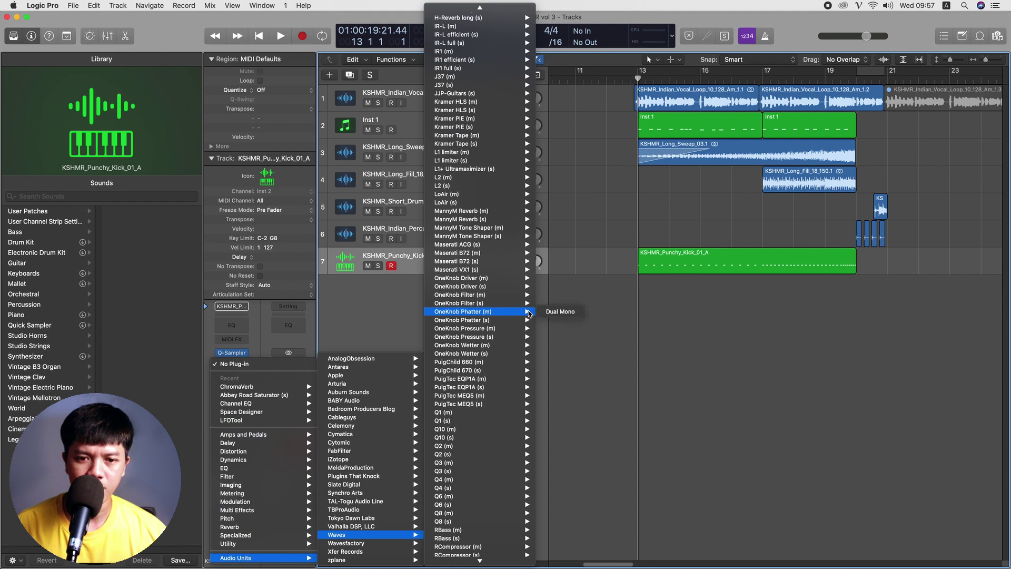
scroll(528, 312, "down", 8)
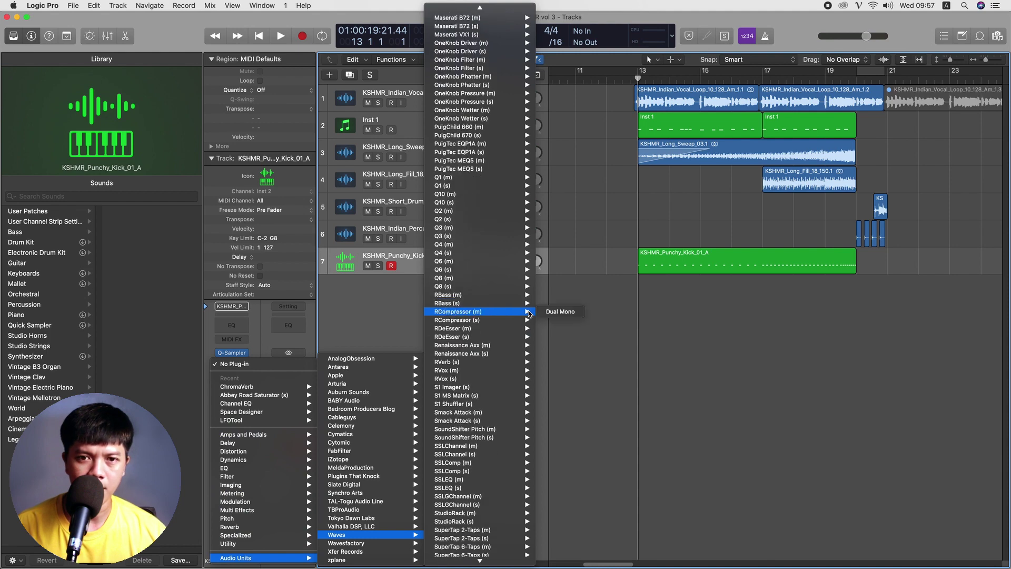
scroll(528, 311, "down", 1)
left_click(548, 61)
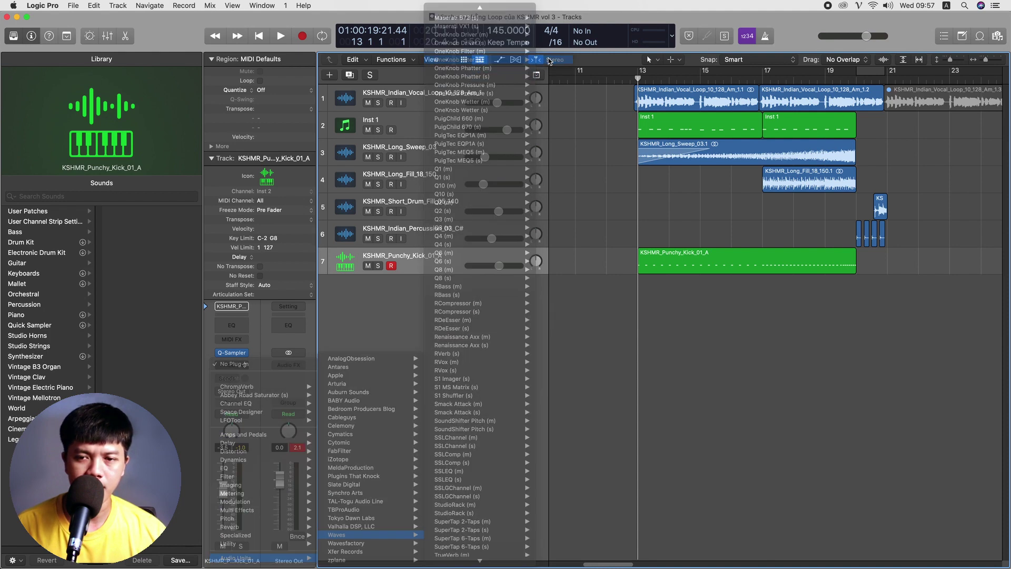
Show track automation and set the Punchy Kick track's automation mode to Touch
key("a")
left_click(370, 433)
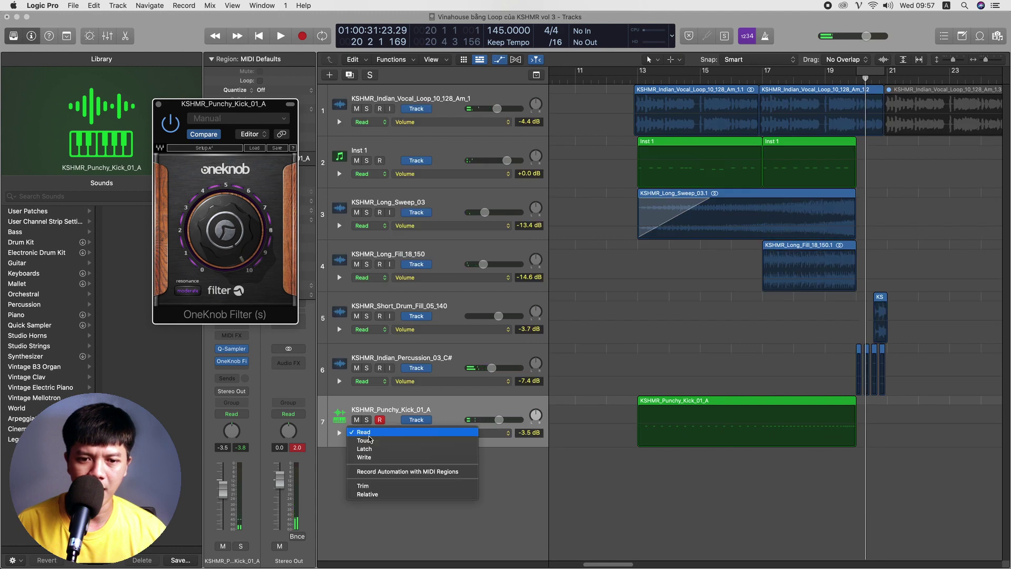
left_click(386, 443)
Record OneKnob Filter automation on the kick from bar 13, starting at about 4.6 and rising gradually to 10 near bar 19
left_click(638, 79)
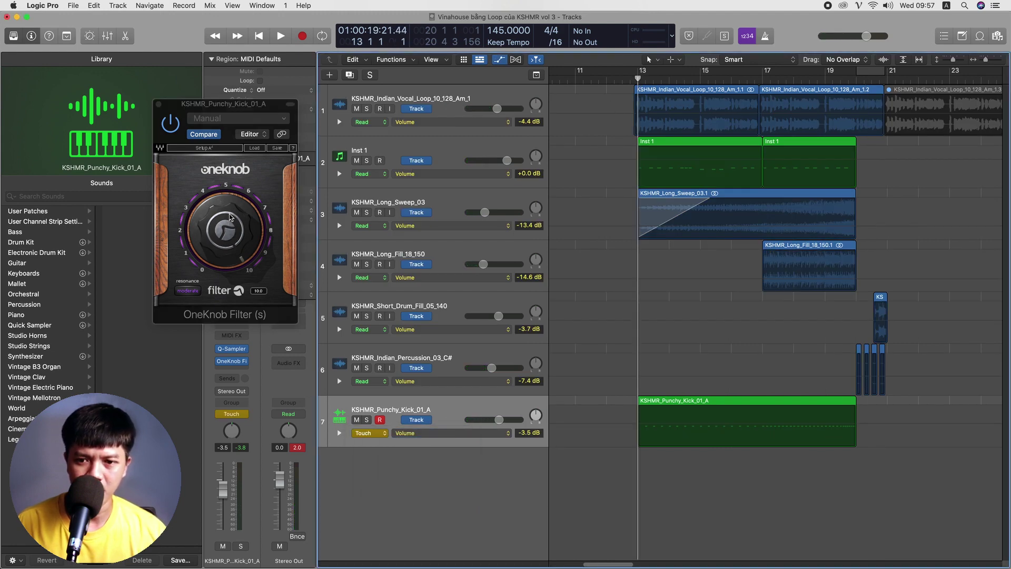
key("space")
left_click_drag(225, 230, 226, 253)
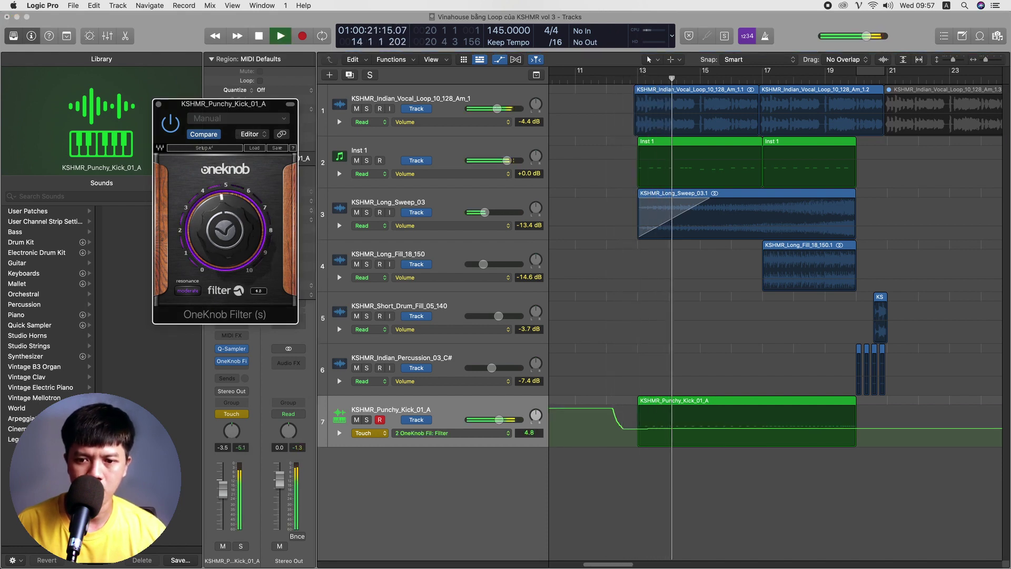
left_click_drag(226, 230, 225, 206)
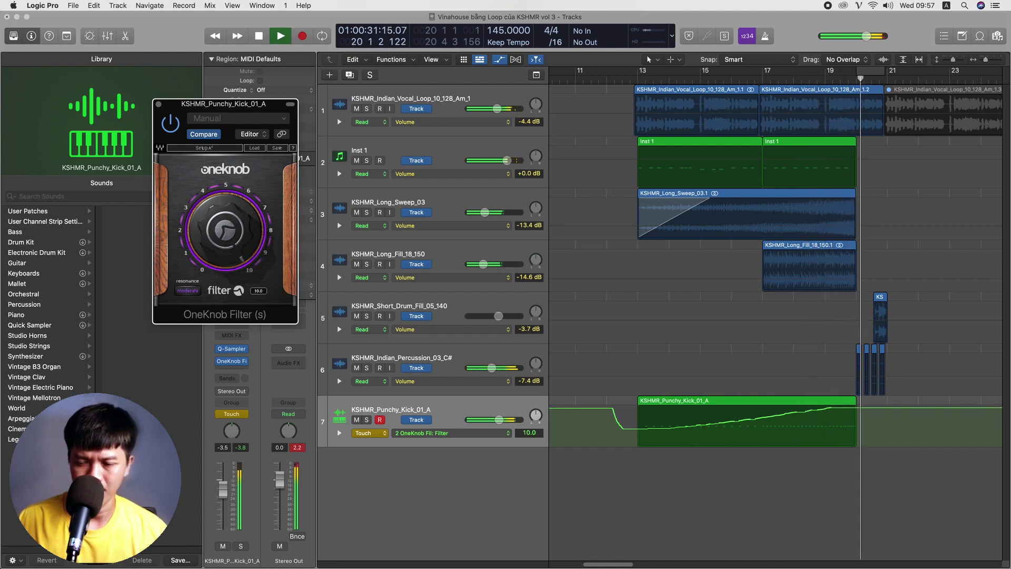
left_click(880, 408)
key("space")
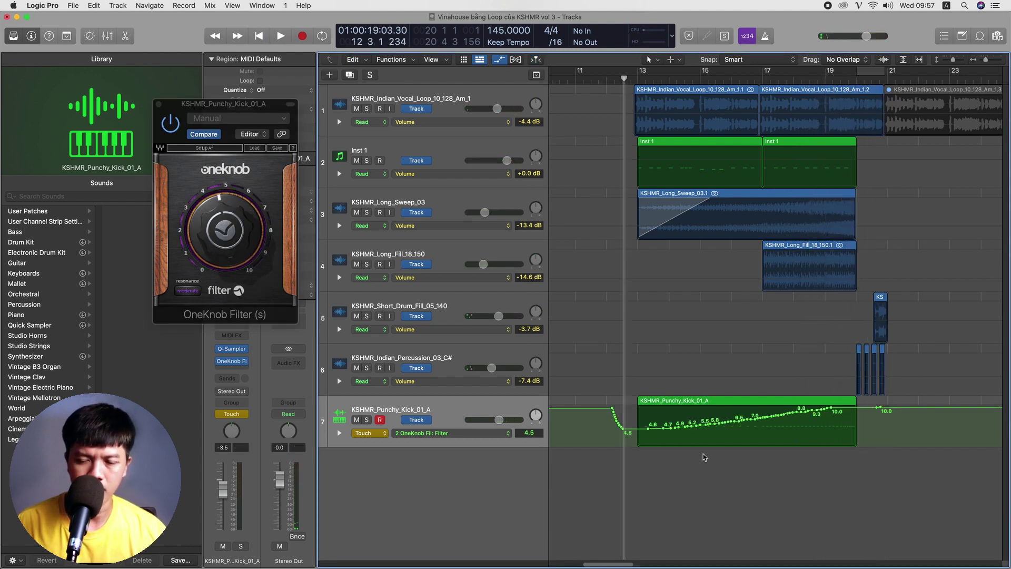
Play back the recorded filter automation and set the kick track's automation mode to Read
key("space")
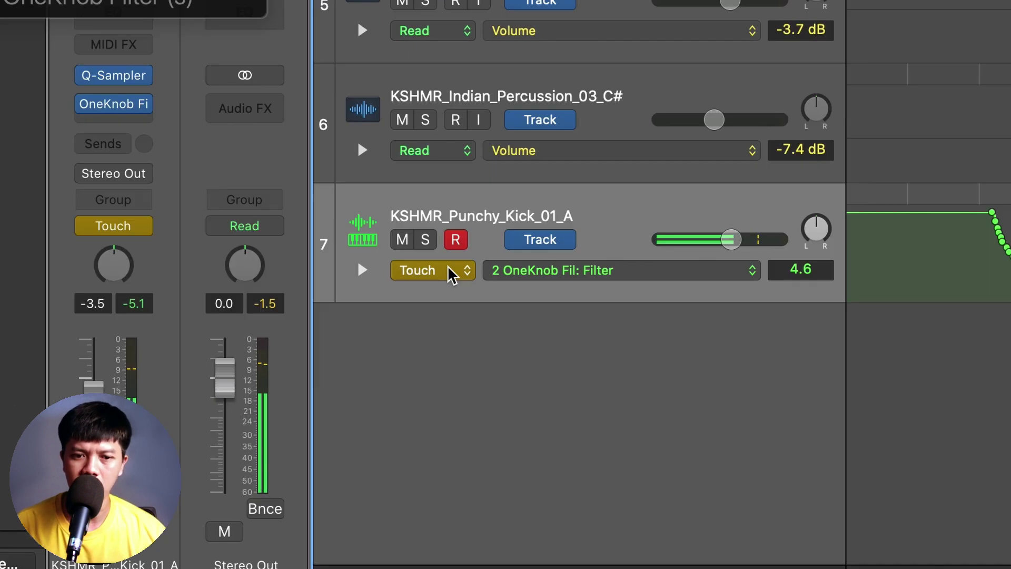
left_click(377, 434)
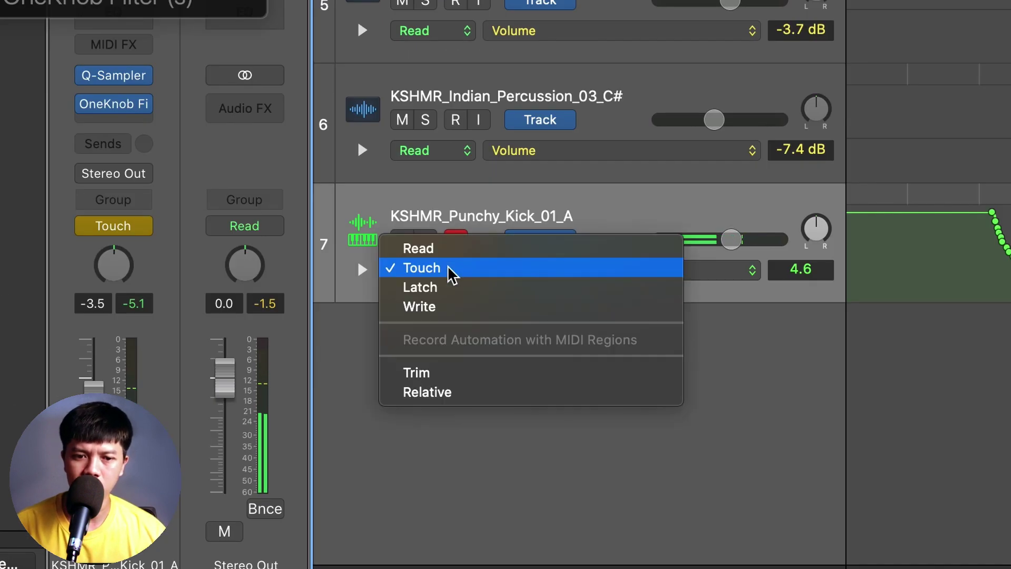
left_click(516, 248)
left_click(439, 269)
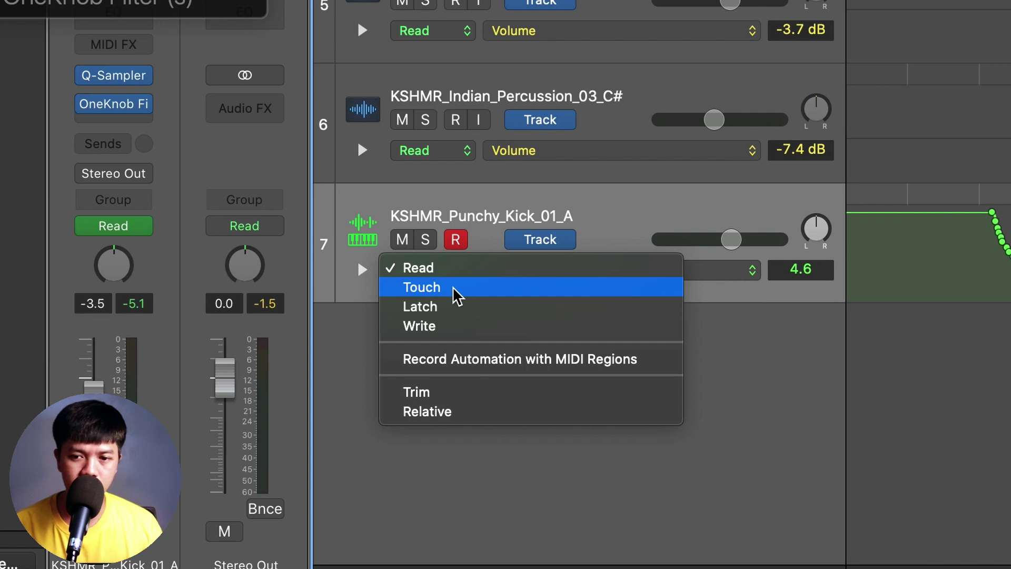
left_click(334, 43)
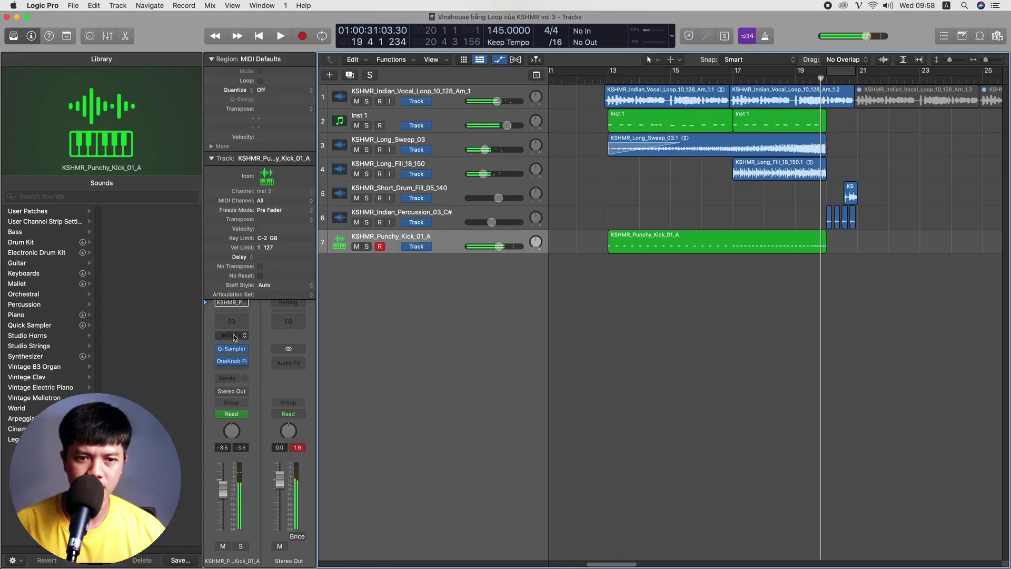
Add a Channel EQ to the kick track and enable its low cut at 20 Hz with a 48 dB/Oct slope
left_click(232, 314)
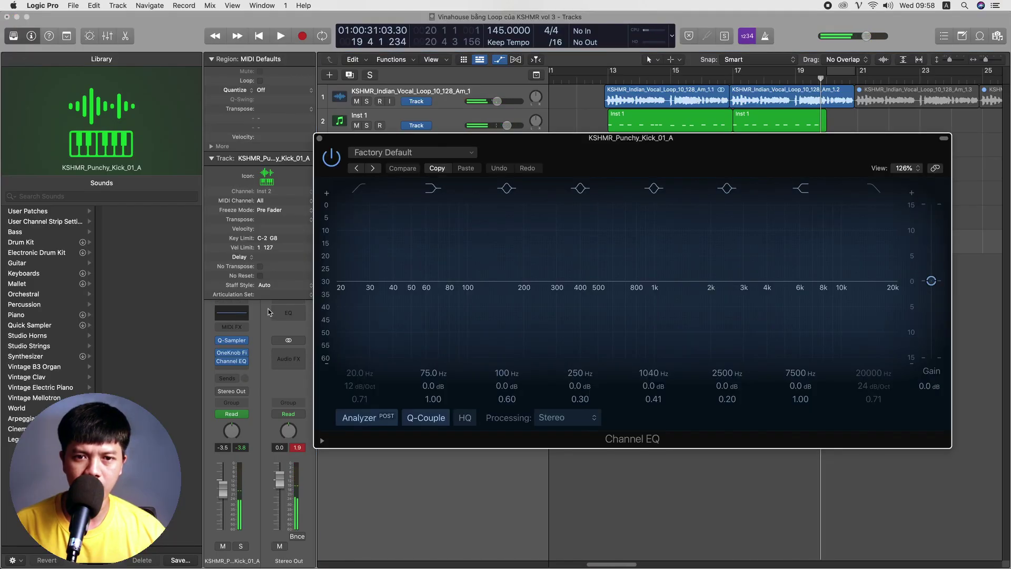
left_click(359, 188)
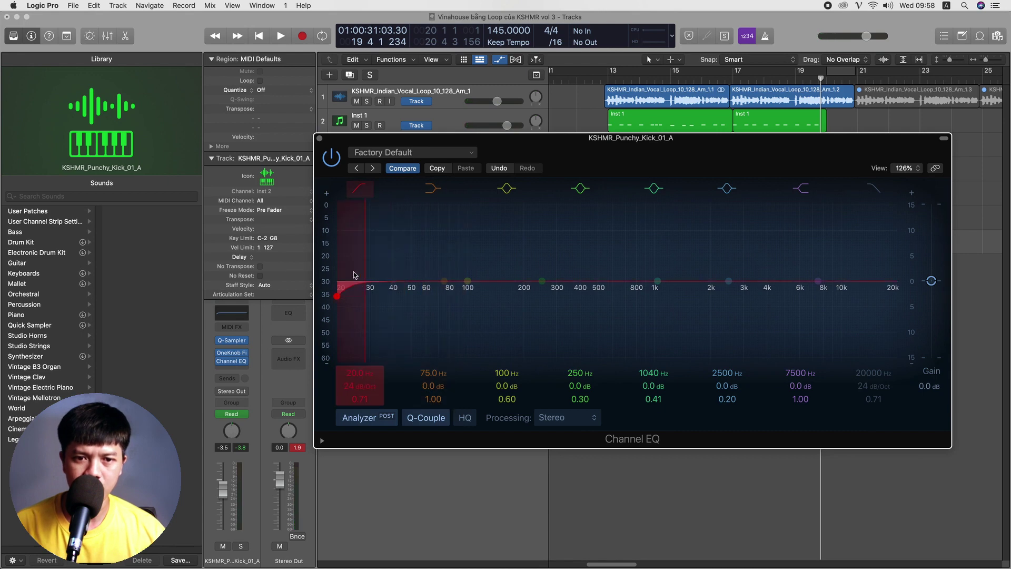
left_click_drag(363, 392, 363, 388)
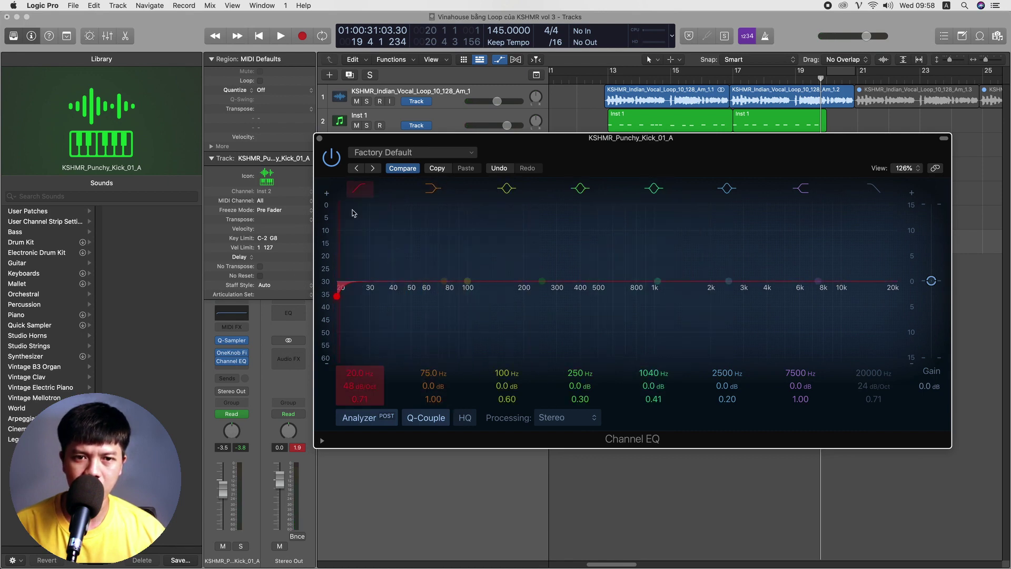
left_click(319, 137)
Show automation on the Punchy Kick track and switch its lane to the Channel EQ's Low Cut Frequency
key("a")
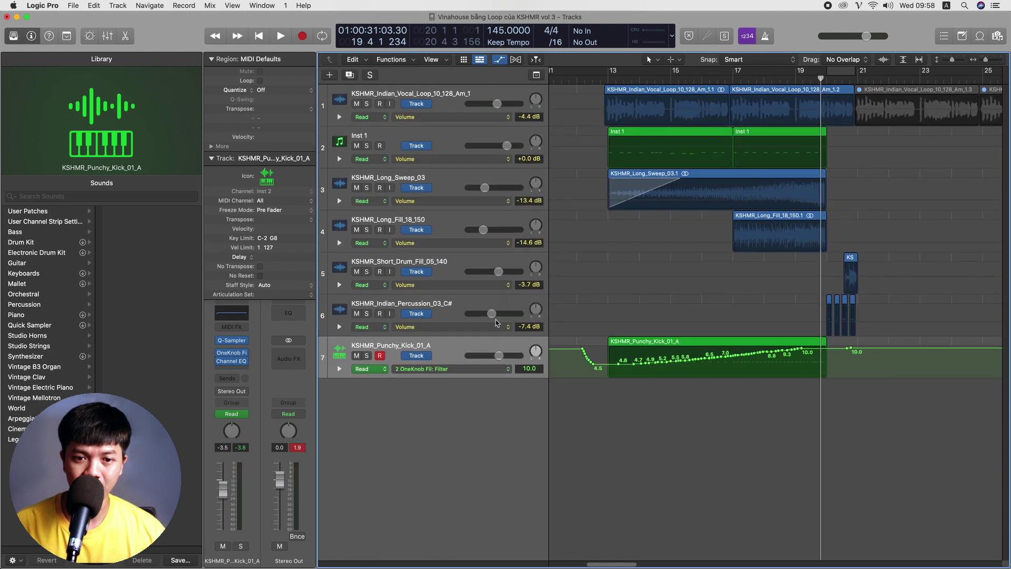
key("super+Down")
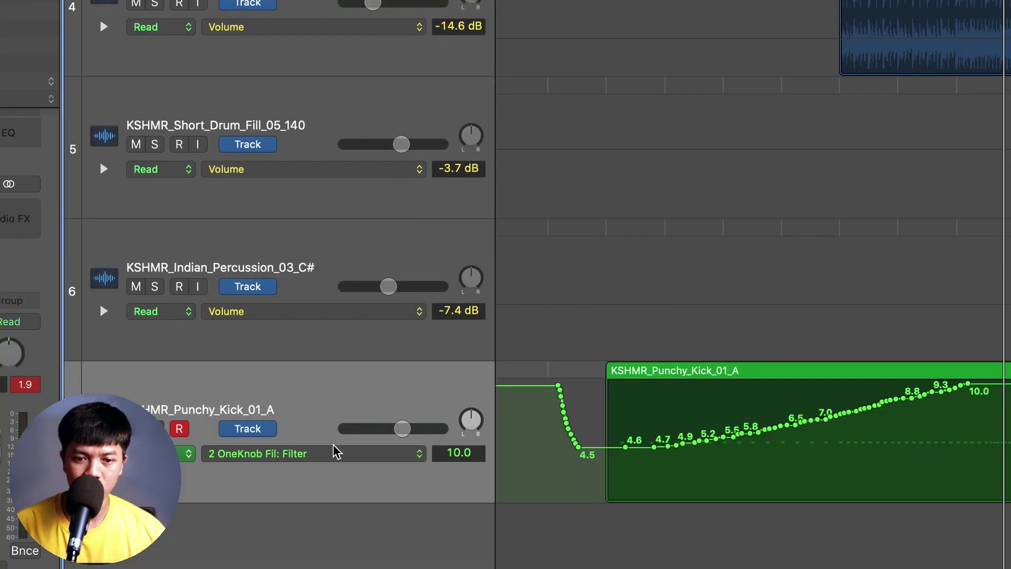
left_click(336, 451)
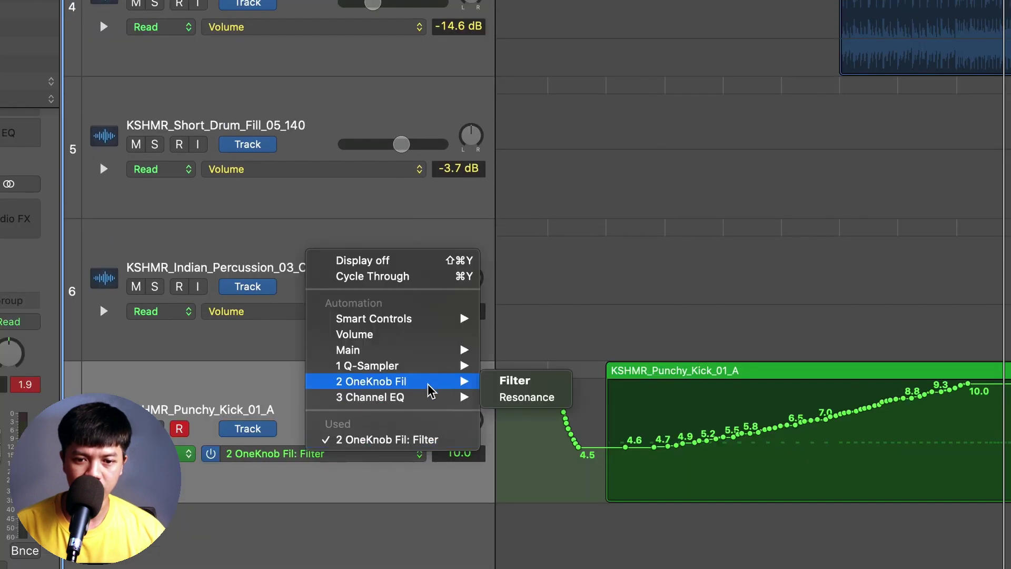
mouse_move(423, 399)
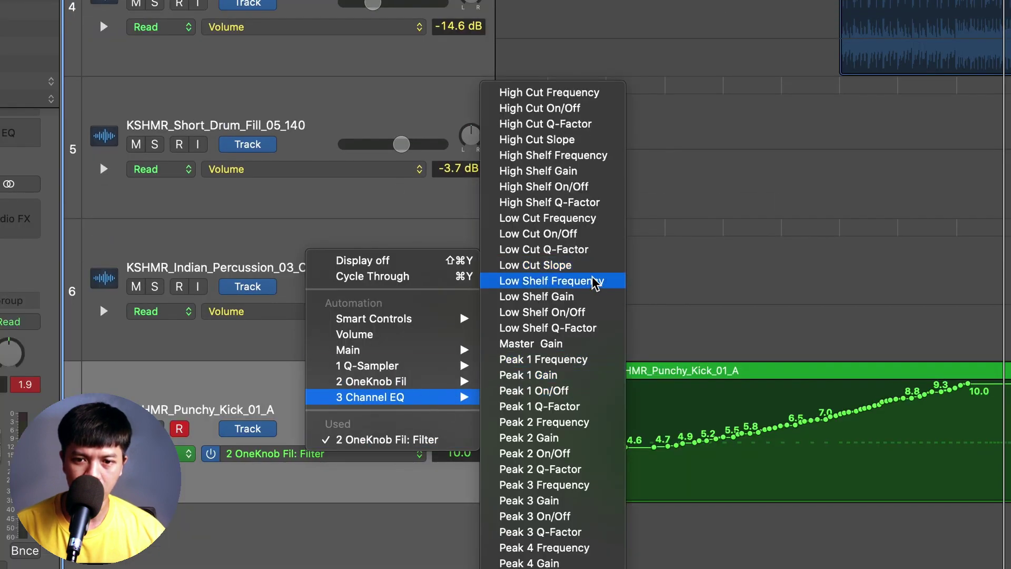
left_click(584, 219)
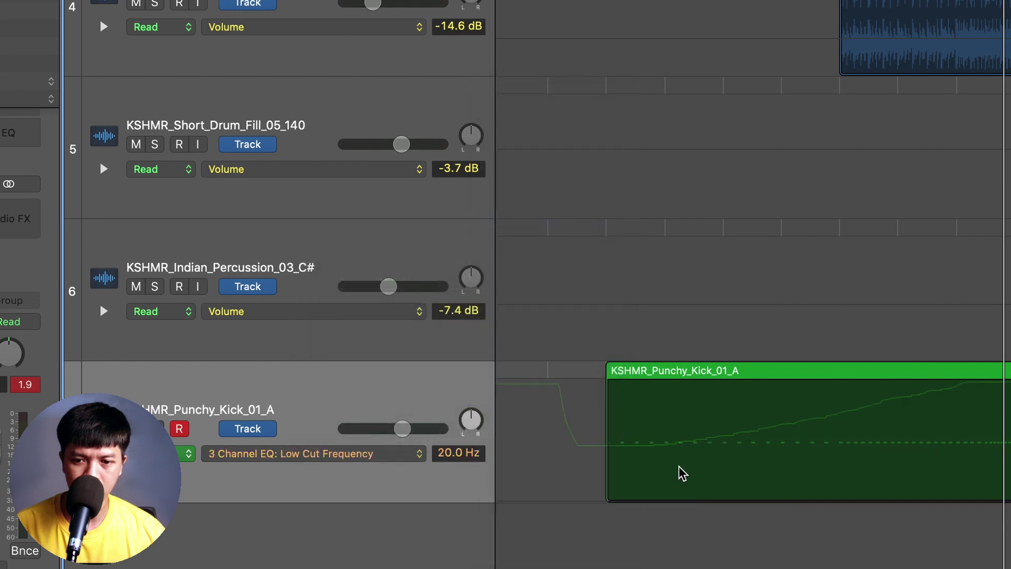
Add low cut frequency automation points along the kick build-up and raise the point at the region's end near bar 20
key("super+Down")
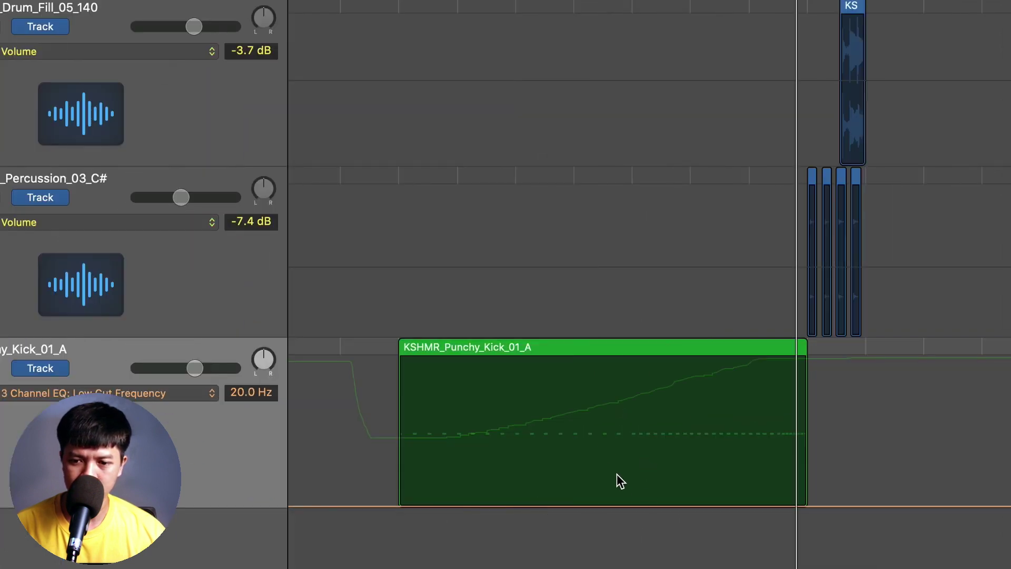
left_click(645, 505)
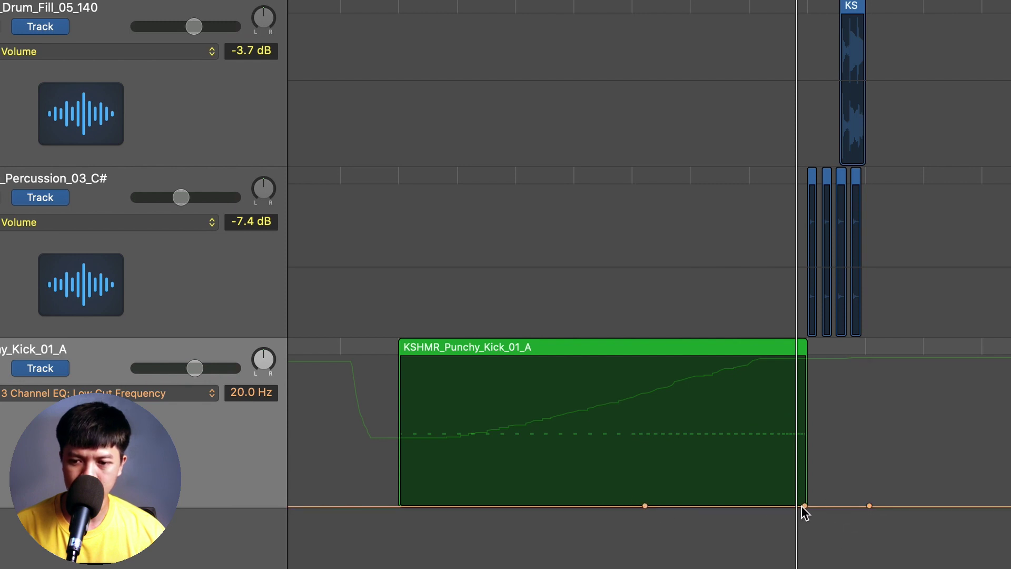
left_click_drag(804, 506, 804, 415)
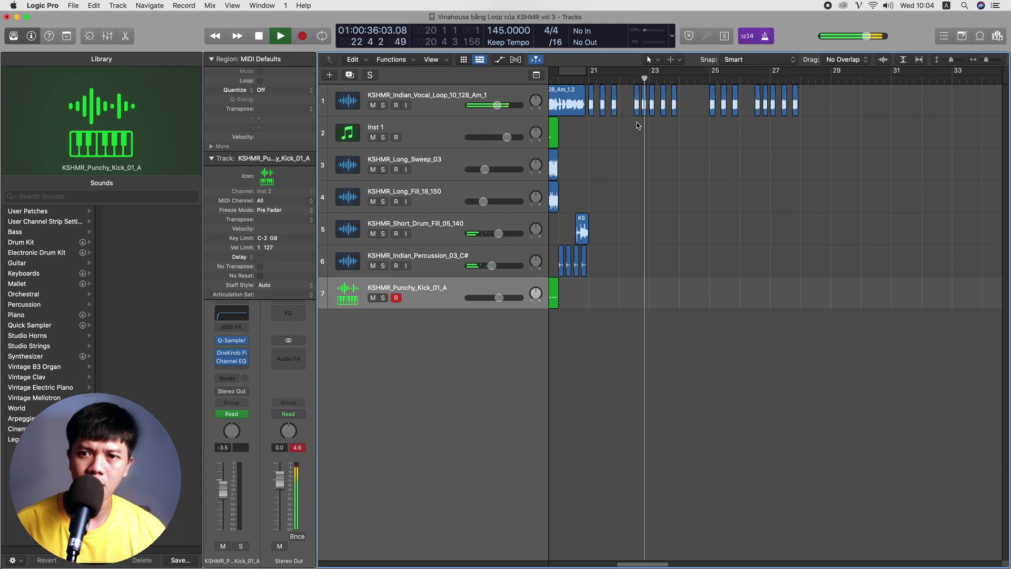
Enter C3 kick notes on the beats of the Punchy Kick region starting at bar 21, and play the section back
scroll(658, 121, "up", 5)
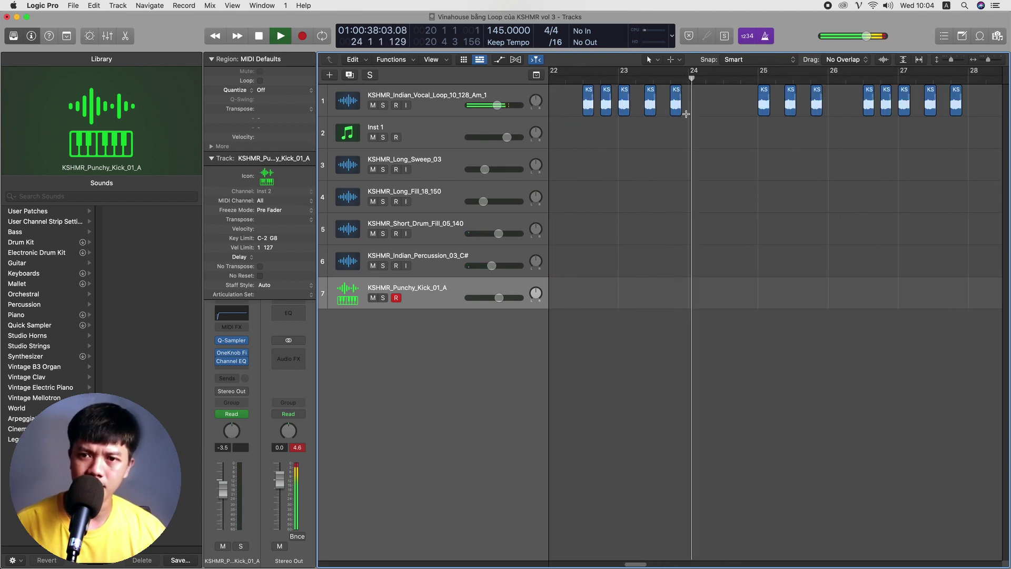
key("space")
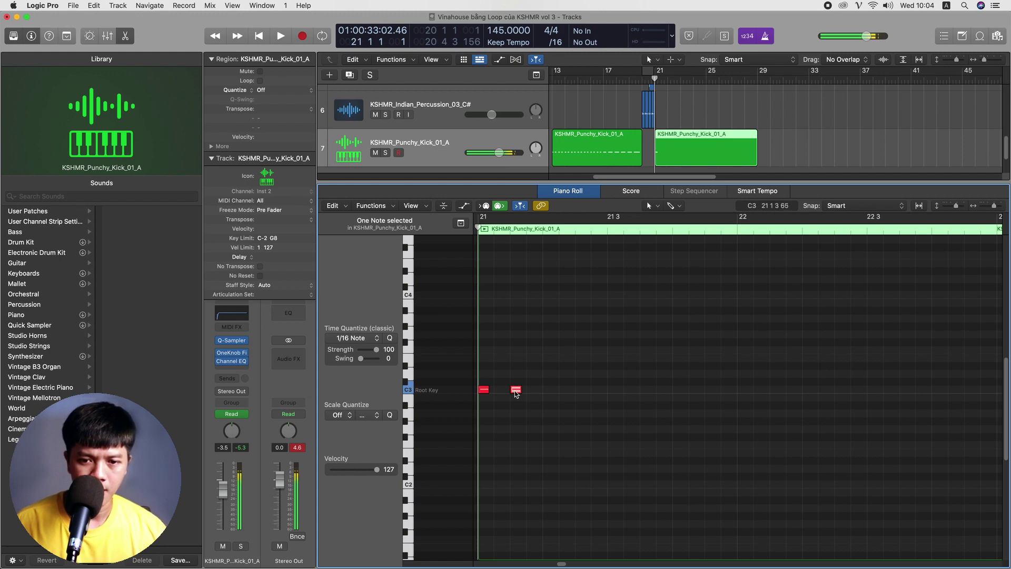
left_click_drag(515, 389, 551, 389)
key("p")
key("space")
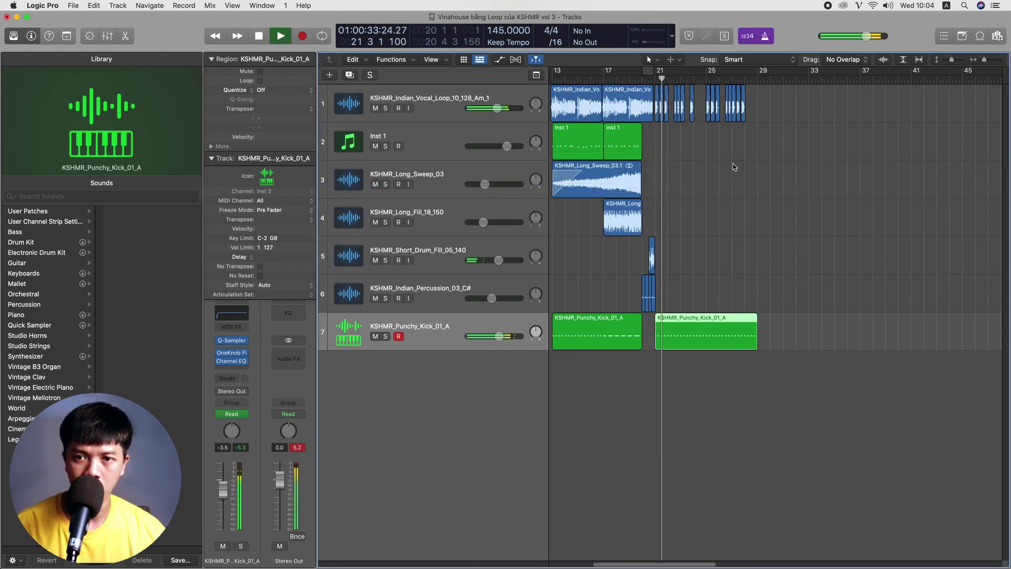
Copy the two vocal chops in the second half of bar 22 to the second half of bar 24, and listen through to bar 26
left_click(762, 129)
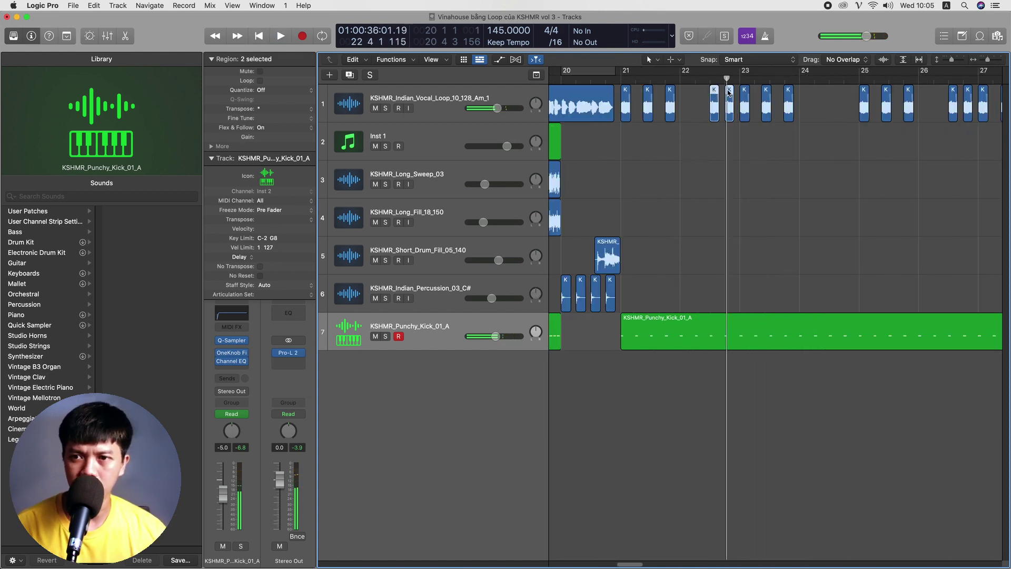
left_click_drag(714, 91, 827, 92)
left_click_drag(814, 133, 814, 132)
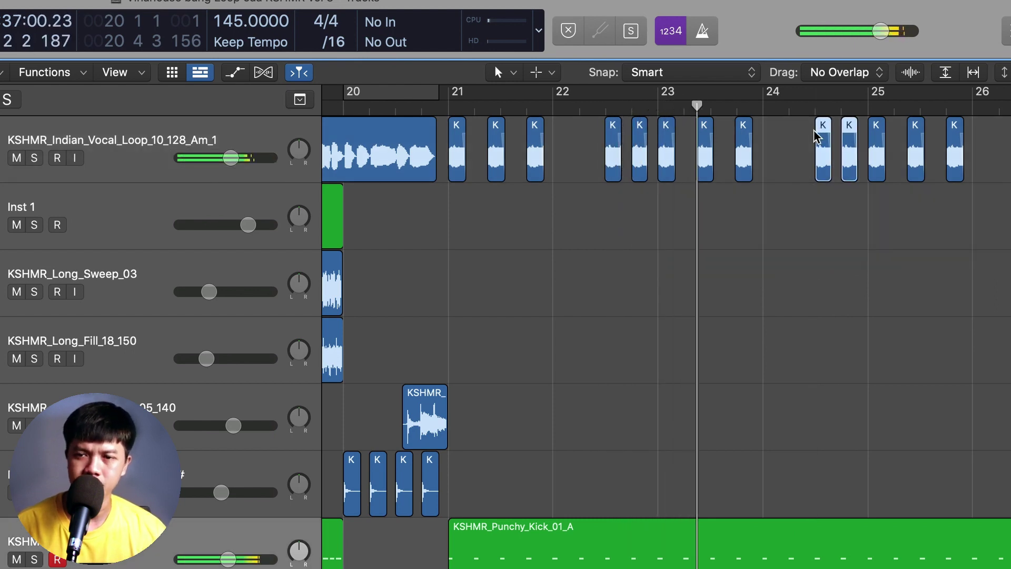
scroll(815, 131, "right", 4)
scroll(814, 136, "right", 2)
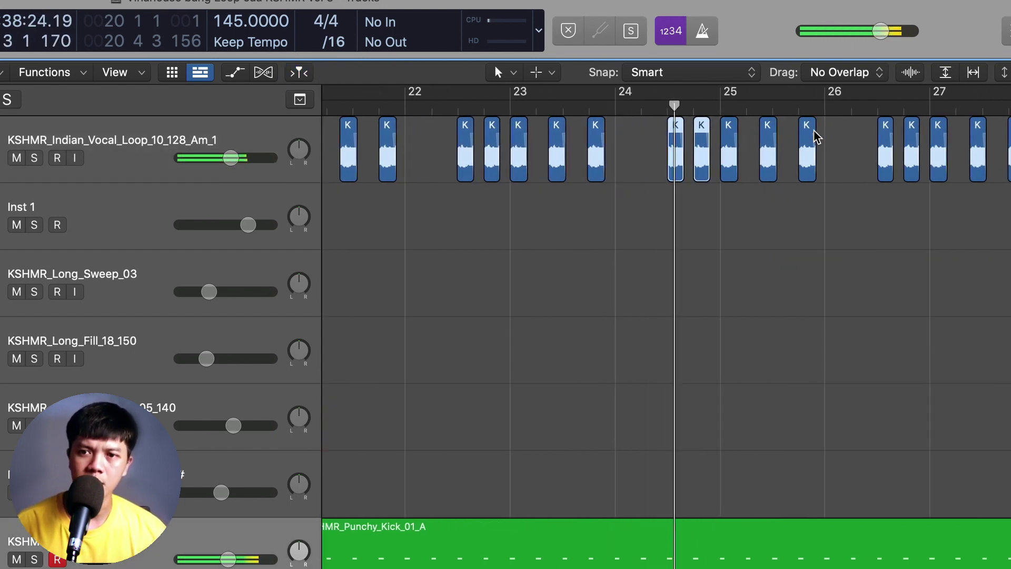
scroll(814, 136, "right", 1)
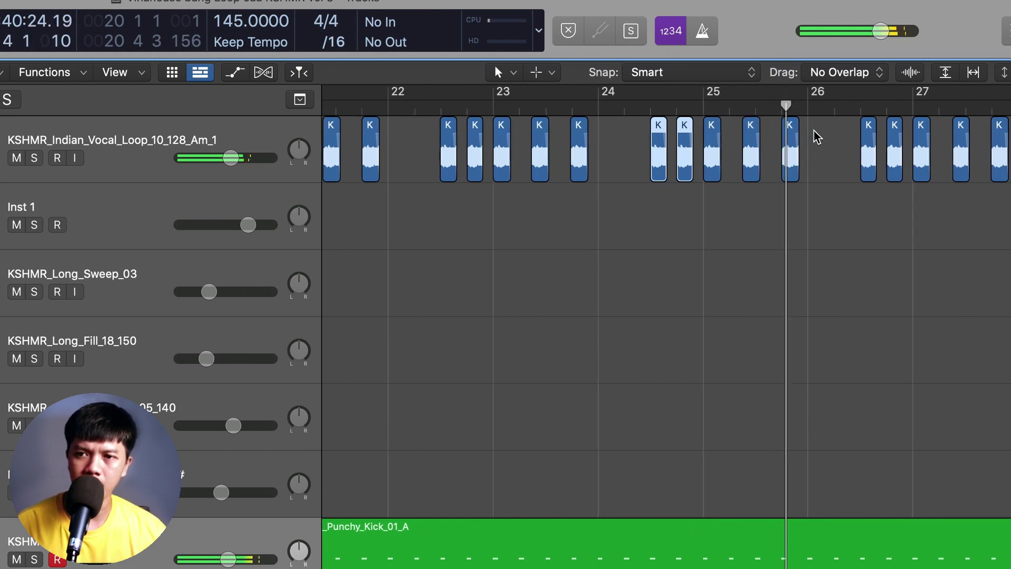
scroll(814, 131, "up", 2)
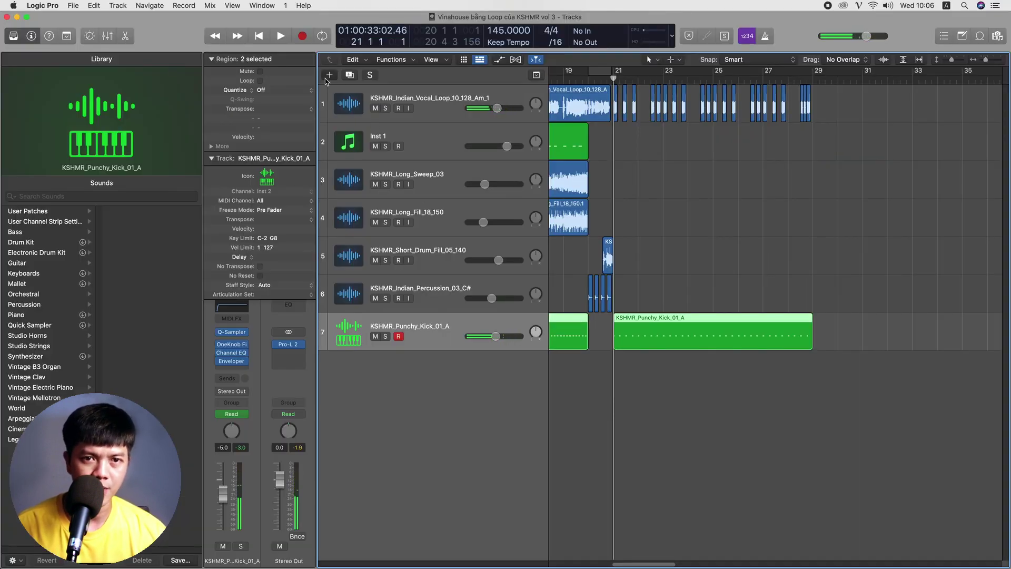
Create a new software instrument track and load VPS Avenger on it
left_click(329, 75)
left_click(655, 163)
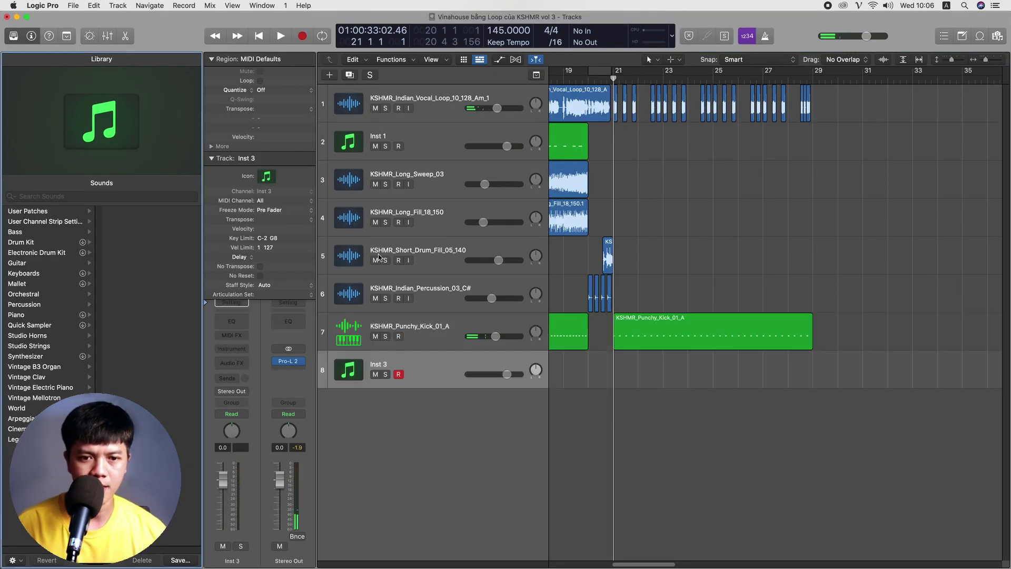
left_click(251, 348)
mouse_move(322, 557)
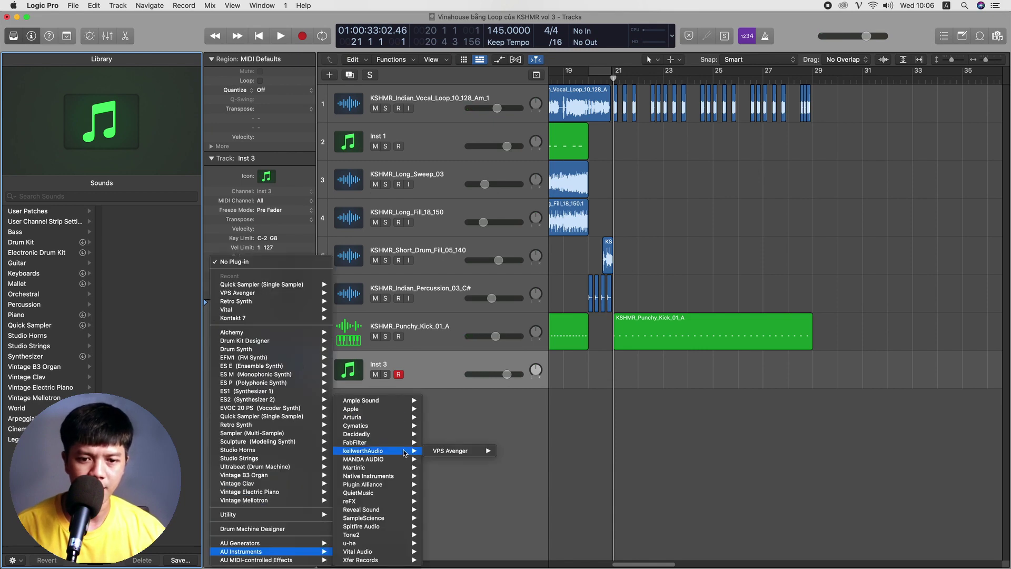
left_click(521, 450)
Copy the Inst 1 bass region to the Inst 3 track at bar 21 and play it with the kick
left_click_drag(553, 150, 628, 378)
key("space")
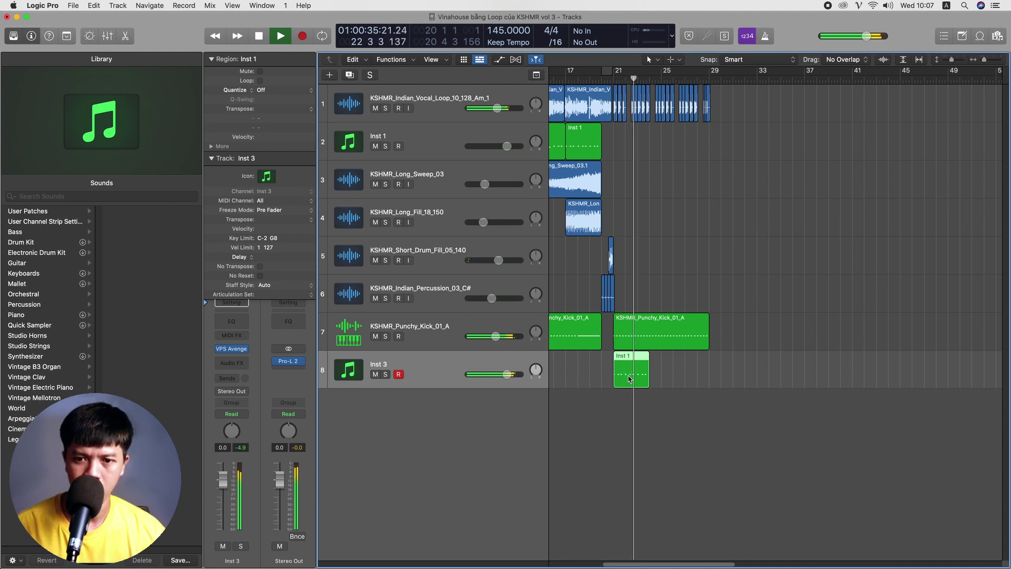
key("space")
Edit the bass notes of the Inst 3 region in the Piano Roll, raising a short note in bar 24 to D3
double_click(629, 378)
key("space")
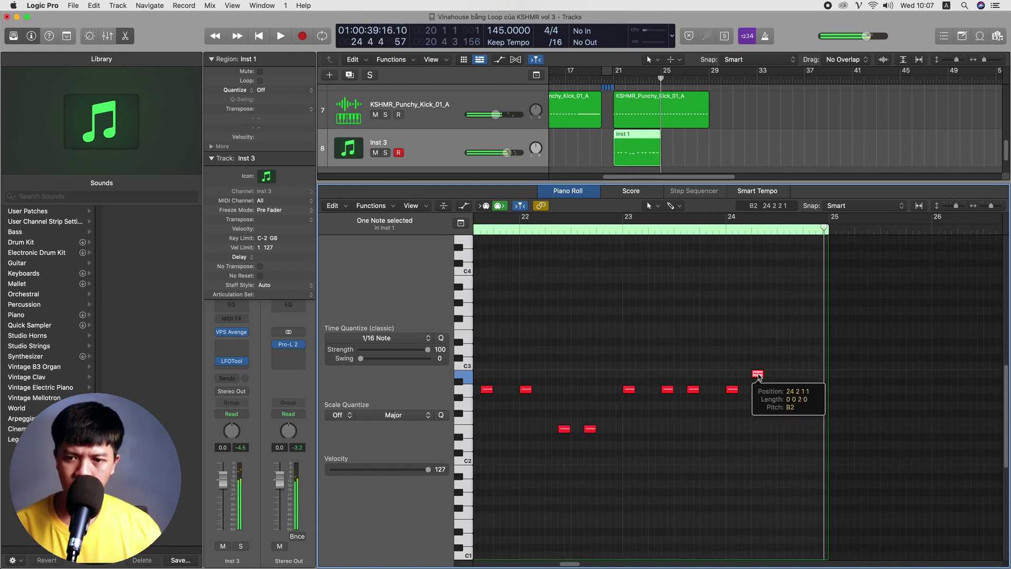
left_click_drag(757, 374, 763, 351)
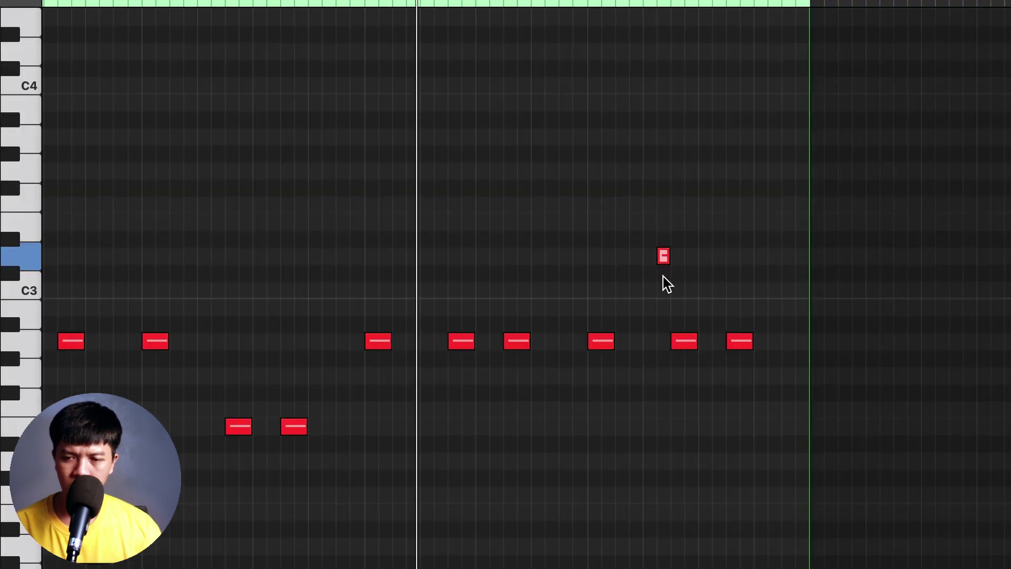
mouse_move(663, 263)
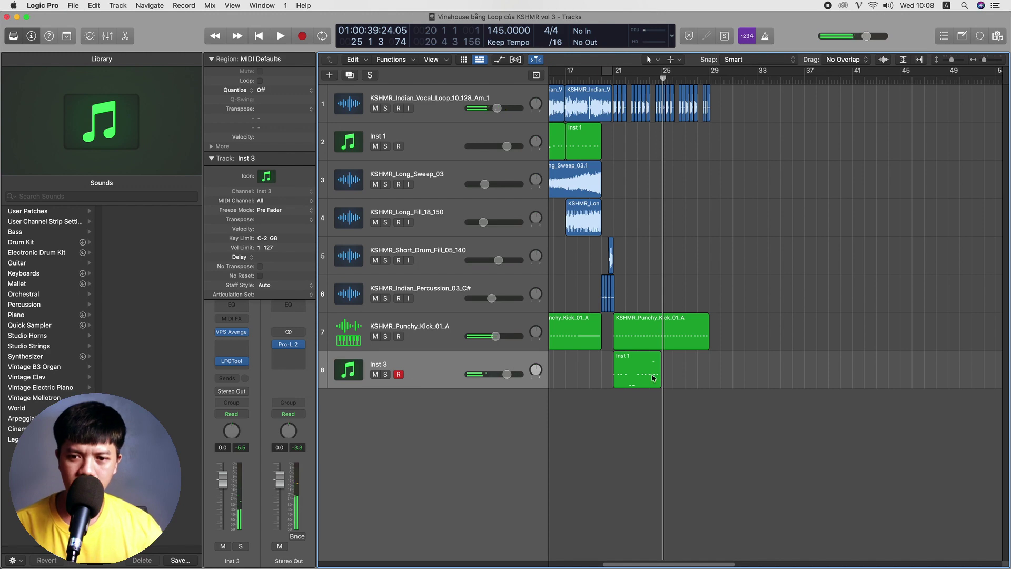
double_click(653, 378)
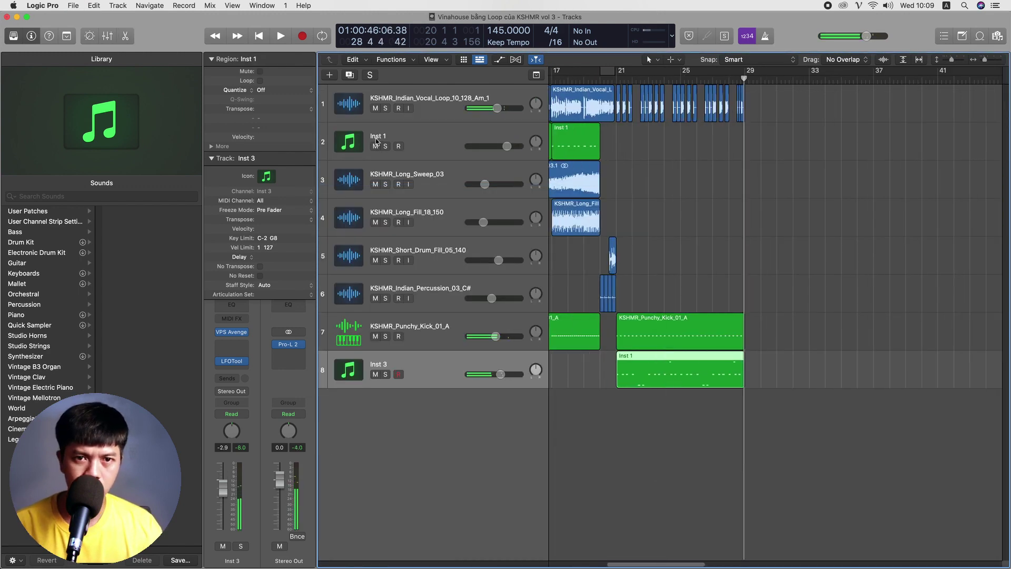
Add another software instrument track with VPS Avenger and adjust the gain of its Abbey Road Saturator
left_click(329, 75)
left_click(656, 163)
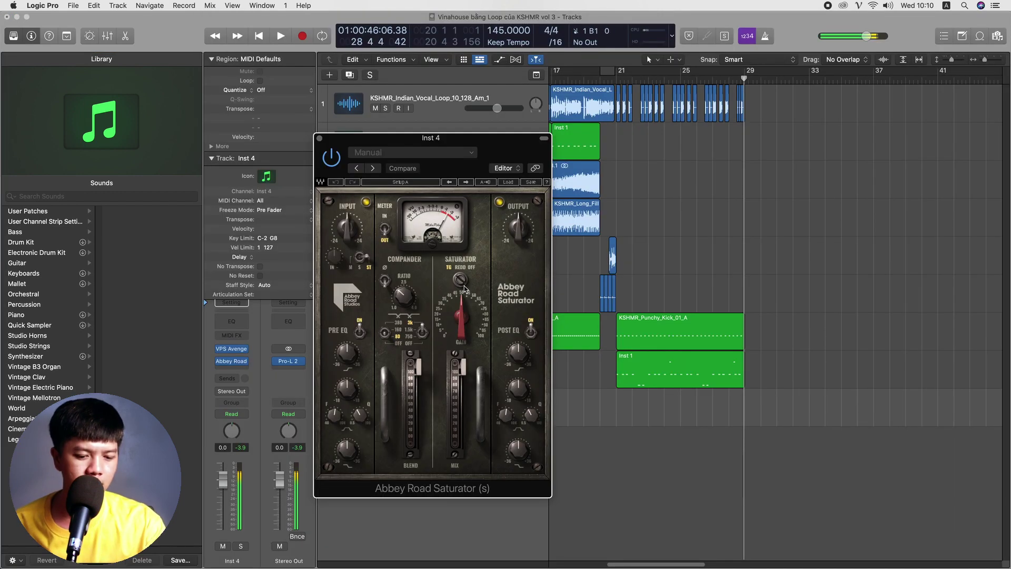
left_click_drag(464, 285, 463, 316)
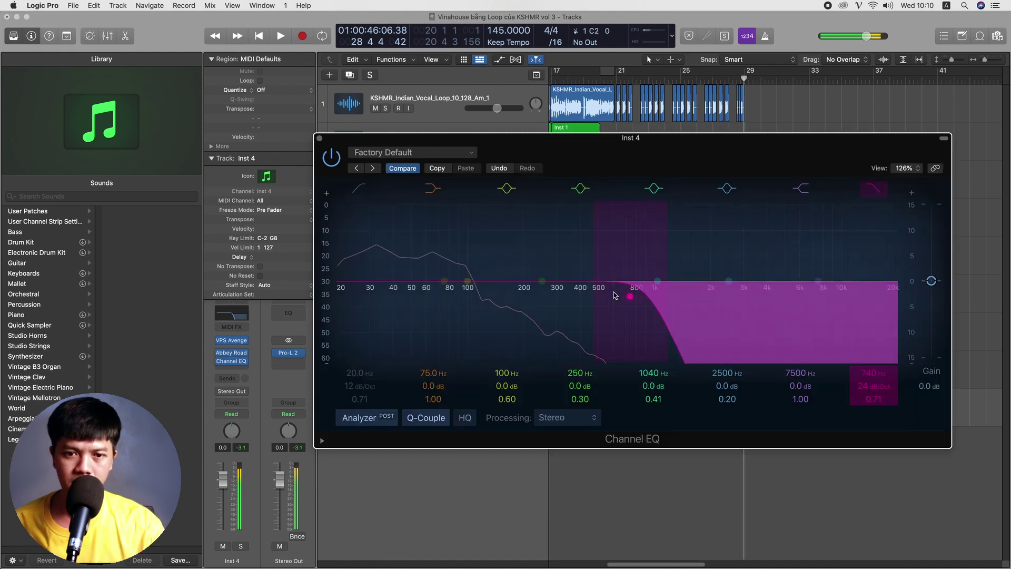
Lower the Inst 4 Channel EQ's high cut to about 100 Hz and raise the low cut on Inst 3's Channel EQ
left_click_drag(615, 295, 466, 284)
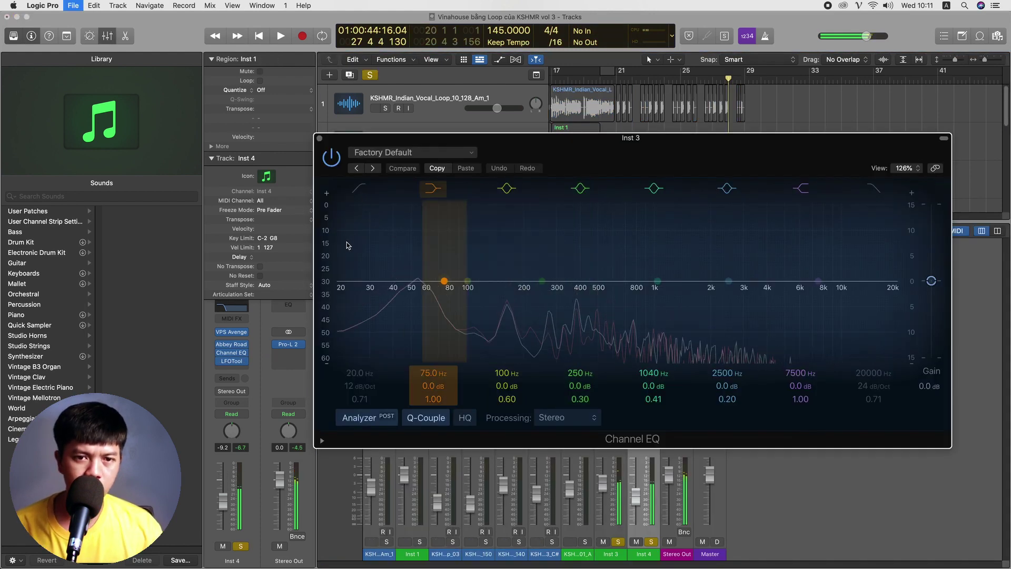
left_click_drag(337, 295, 433, 308)
key("space")
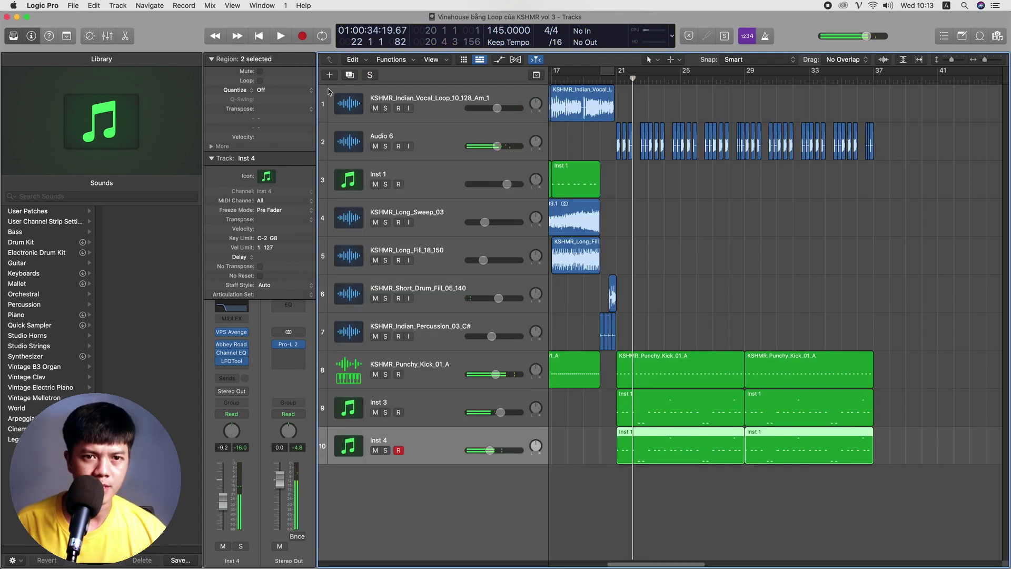
Add a KSHMR_Clap_Airy_04 sampler track and enter C3 clap notes on the four beats of bar 29
left_click(329, 75)
key("Return")
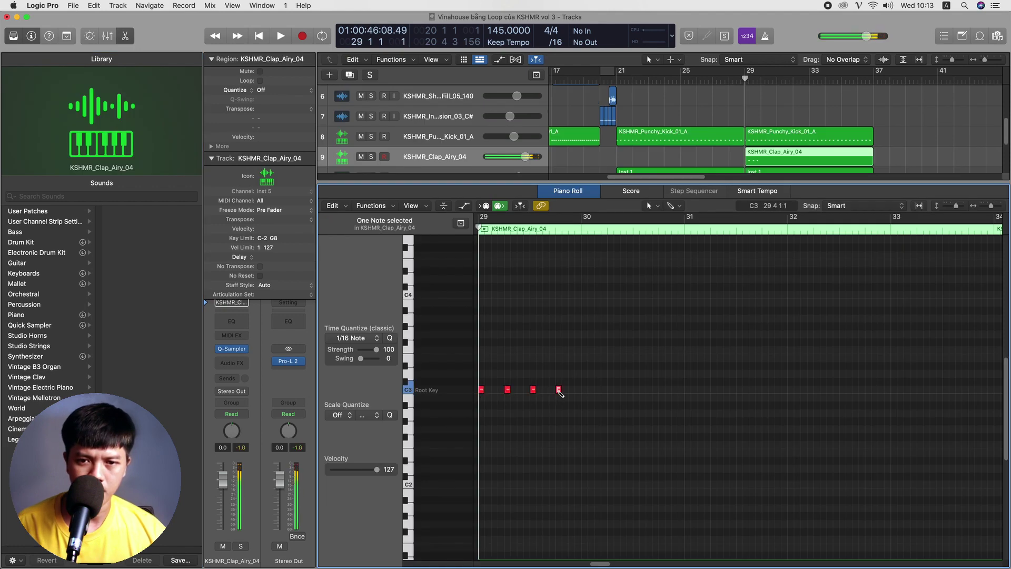
key("e")
Lower the Clap Airy track's volume to about -15 dB and play the section from bar 29
left_click_drag(525, 257, 515, 257)
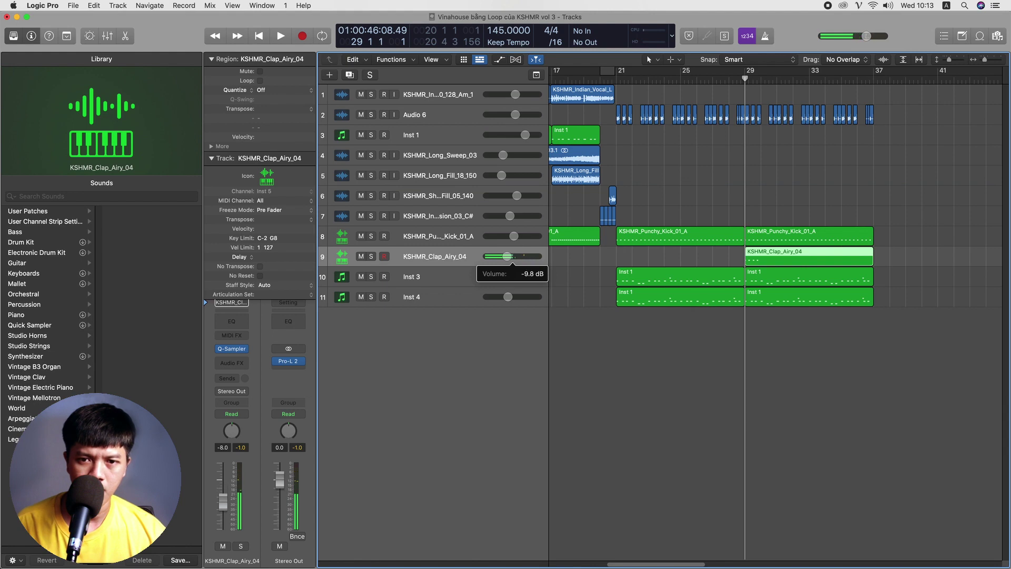
key("space")
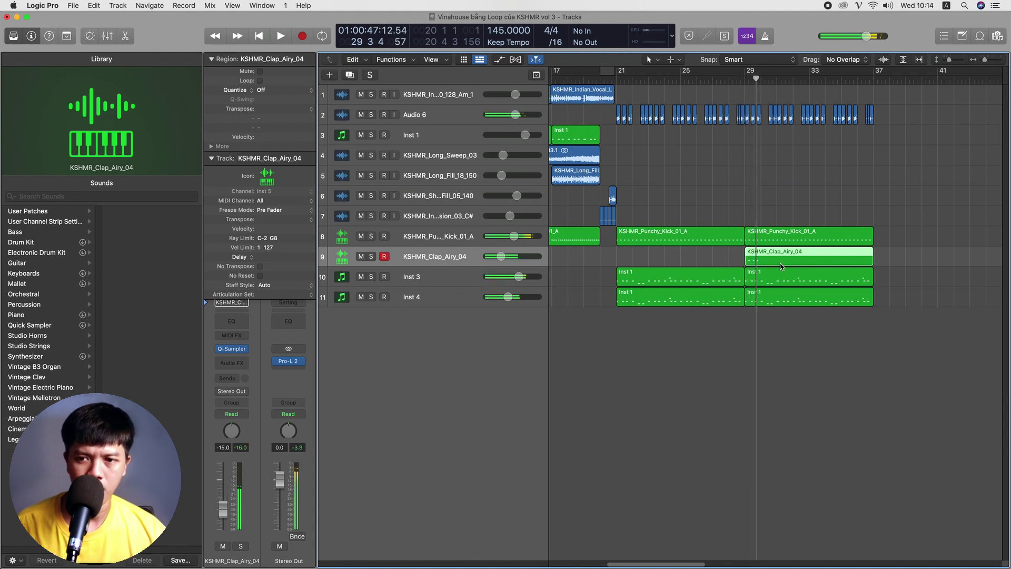
Rework the clap notes at bar 29 into a sparser pattern and play the result with the other tracks
double_click(787, 260)
left_click_drag(620, 355, 451, 443)
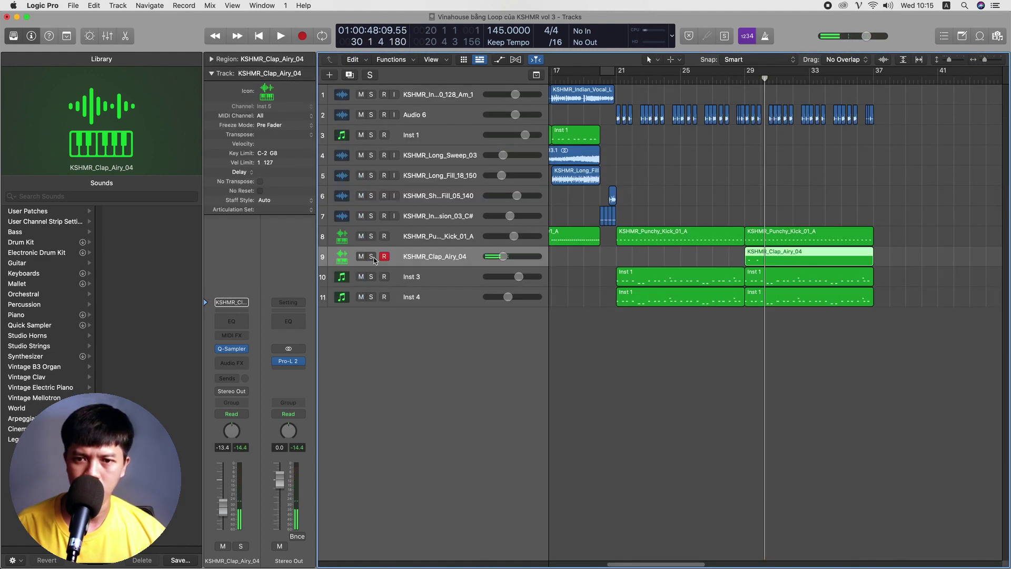
key("space")
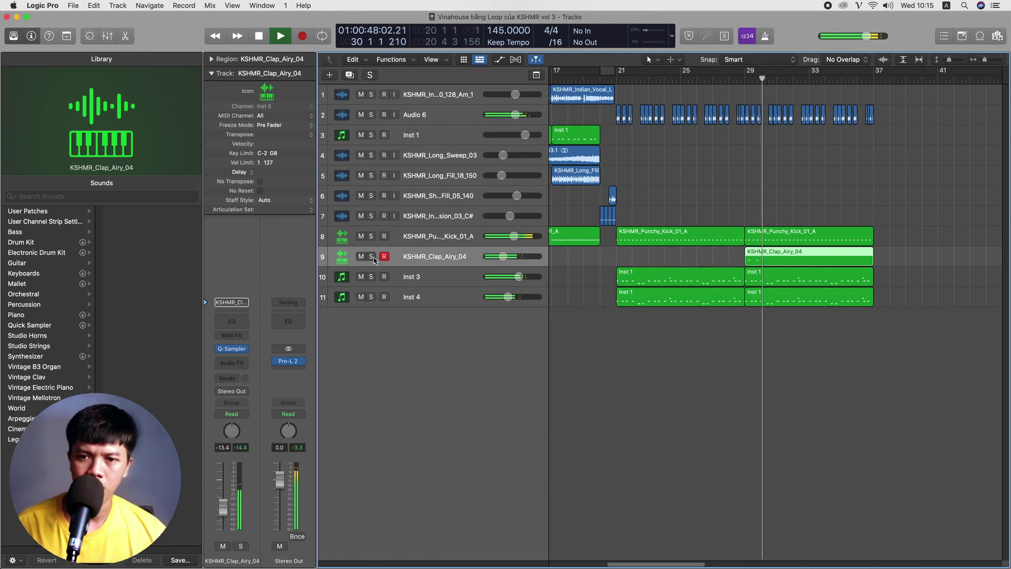
key("space")
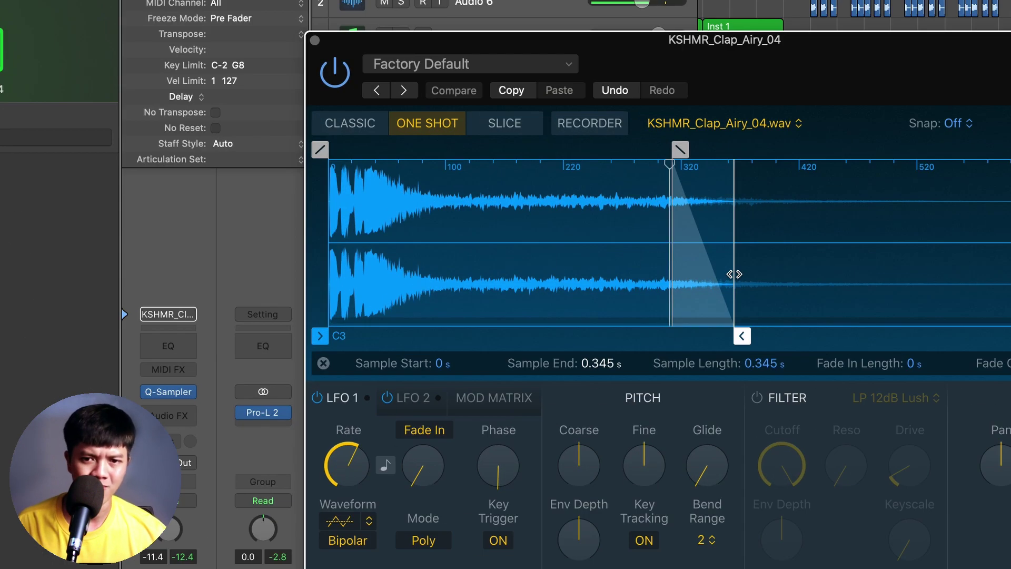
Trim the clap sample's end to 0.146 s in Quick Sampler and start its fade-out earlier
left_click_drag(571, 277, 420, 265)
left_click_drag(483, 252, 500, 251)
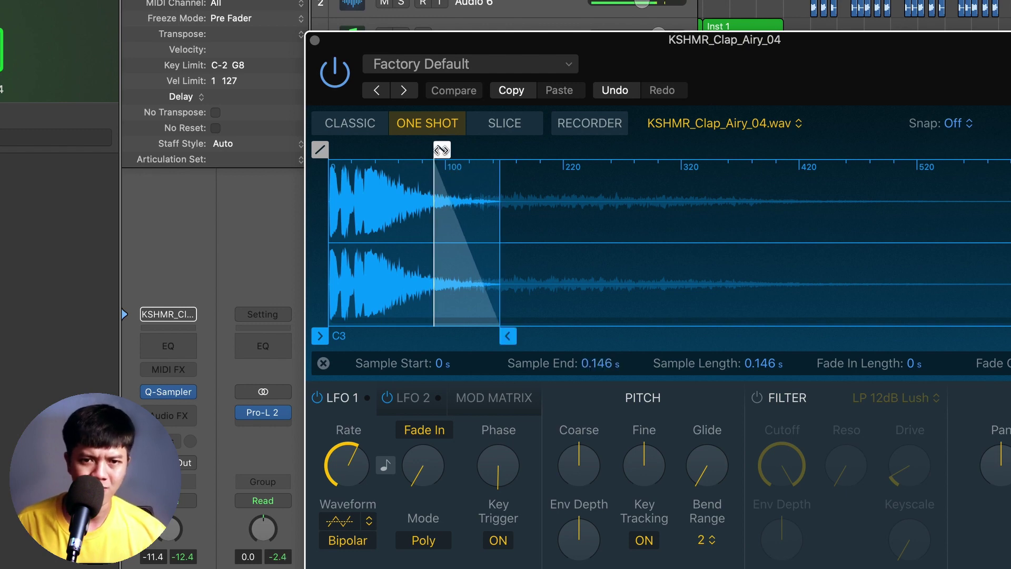
left_click_drag(441, 150, 434, 150)
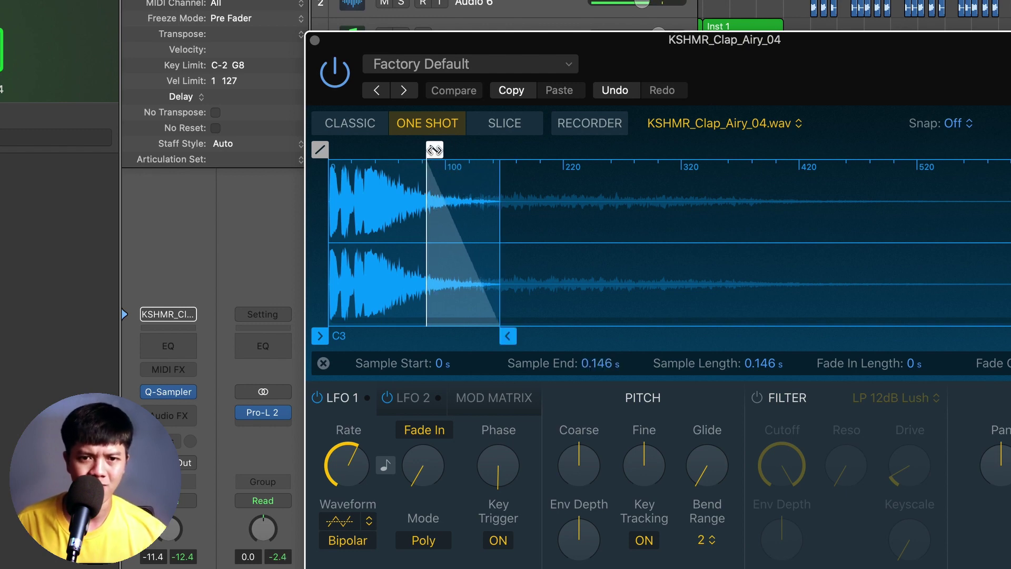
Close the clap sampler, switch to Finder and audition stab samples in the KSHMR_Stabs folder inside KSHMR_FX_Elements
left_click(315, 41)
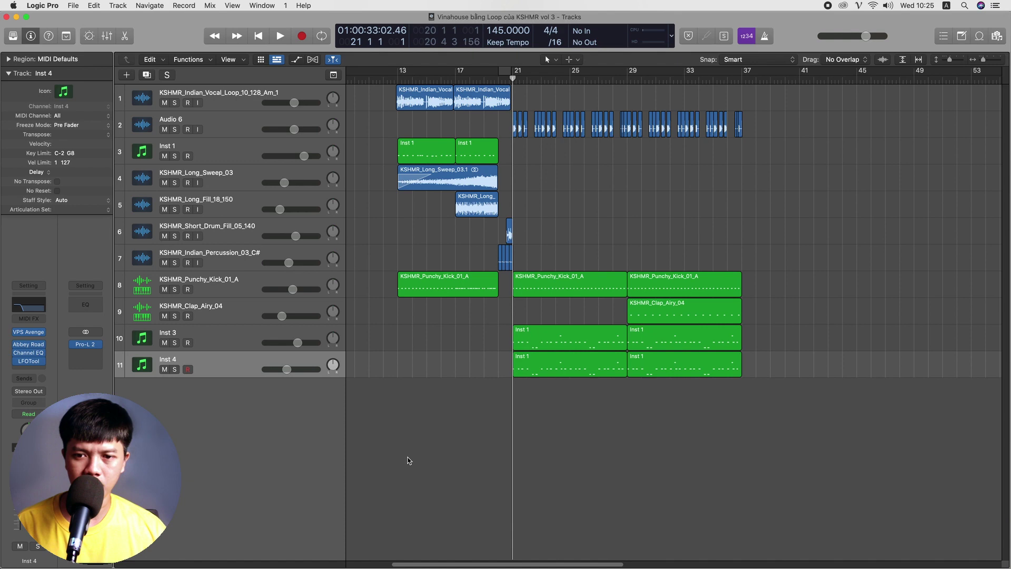
key("super+Tab")
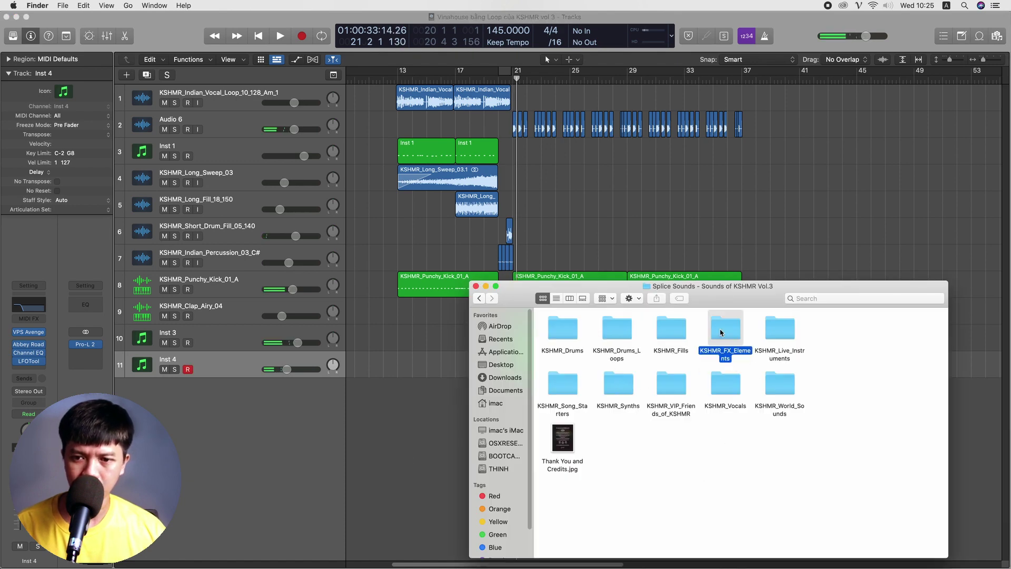
double_click(722, 332)
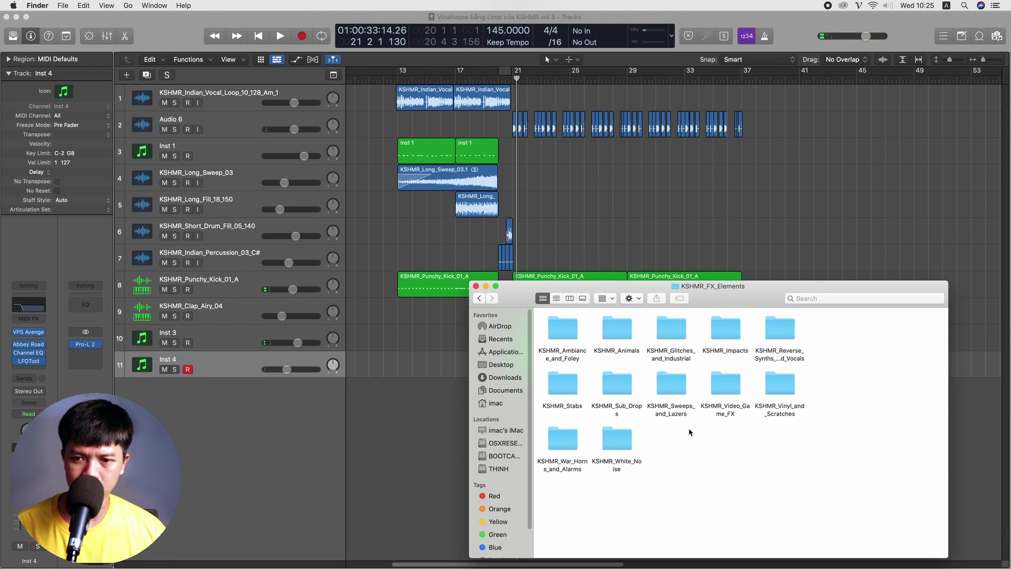
double_click(562, 383)
left_click(562, 327)
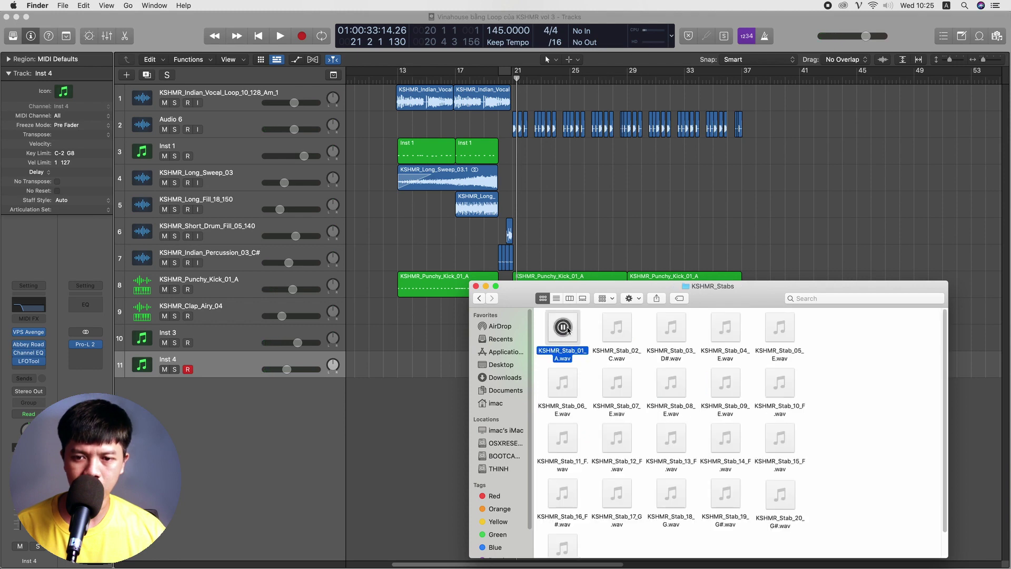
left_click(726, 328)
left_click(671, 327)
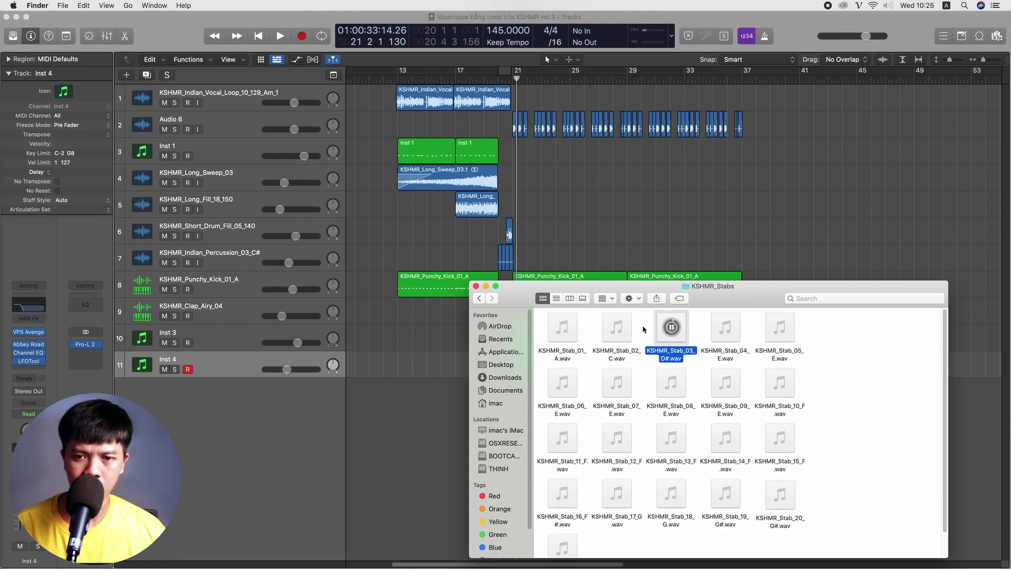
left_click(618, 329)
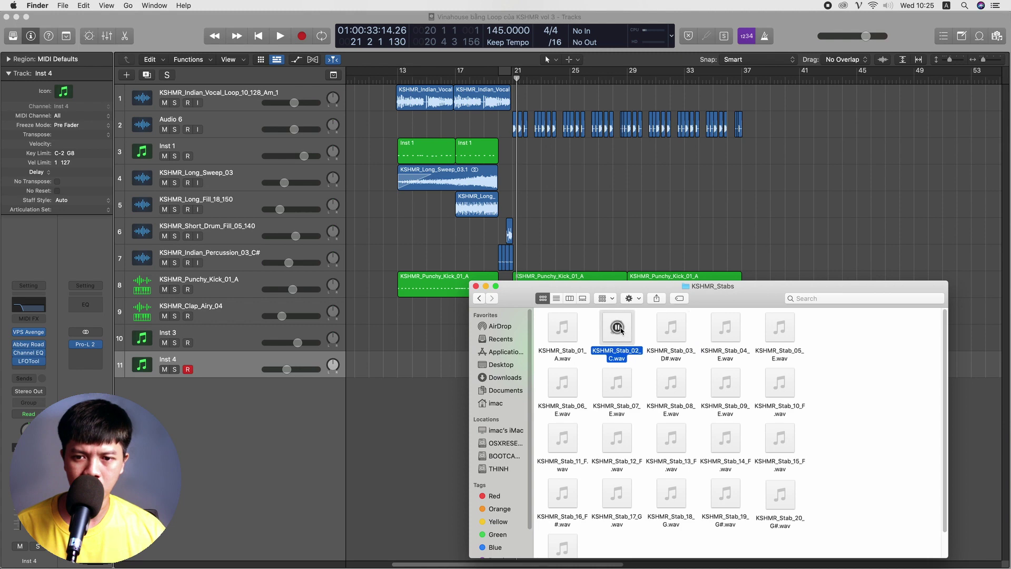
left_click(779, 328)
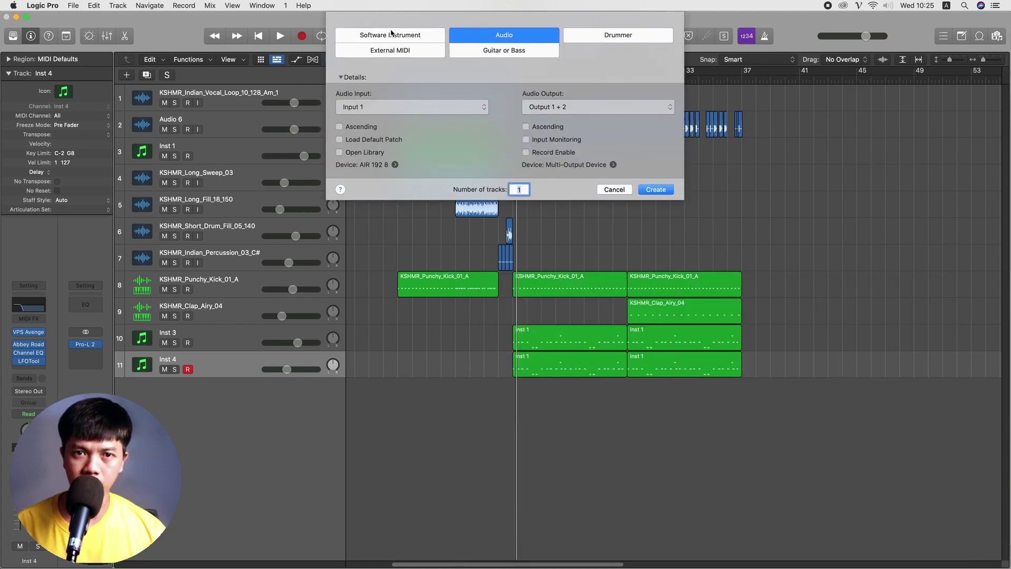
Create a software instrument track, load KSHMR_Stab_05_E.wav into Quick Sampler, play it from bar 21 and open its region
key("Return")
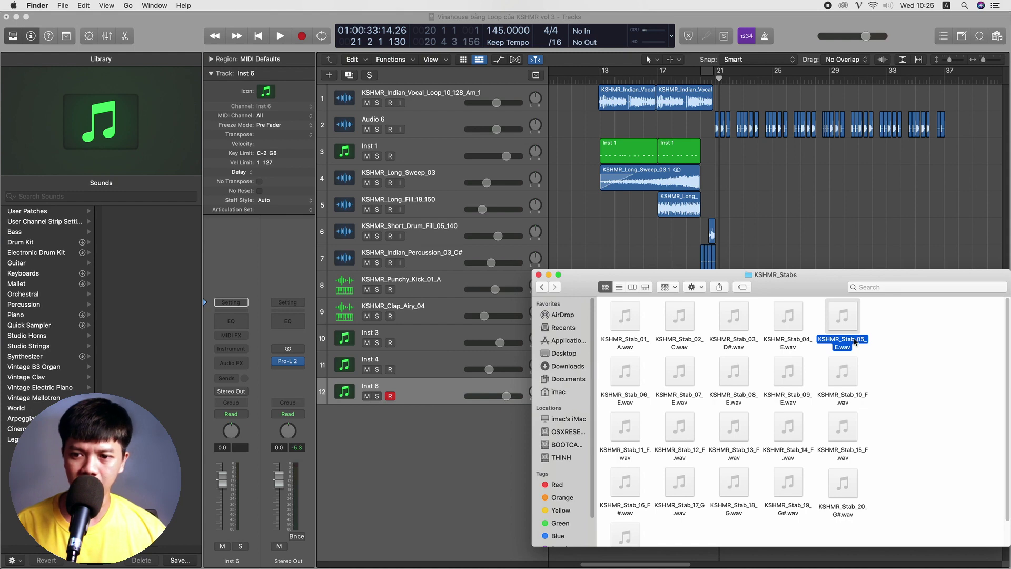
left_click_drag(854, 341, 416, 401)
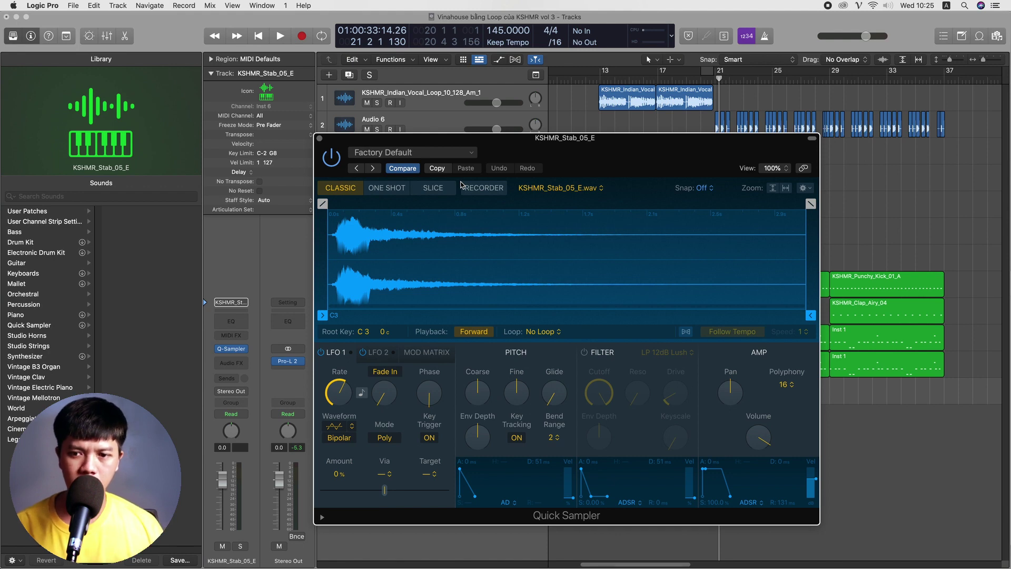
key("space")
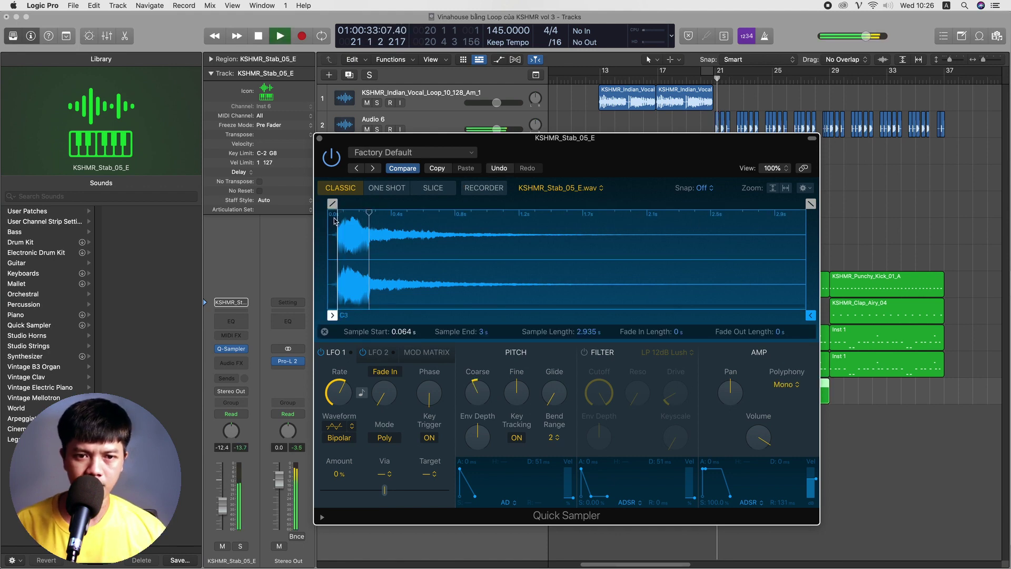
left_click(320, 138)
double_click(798, 401)
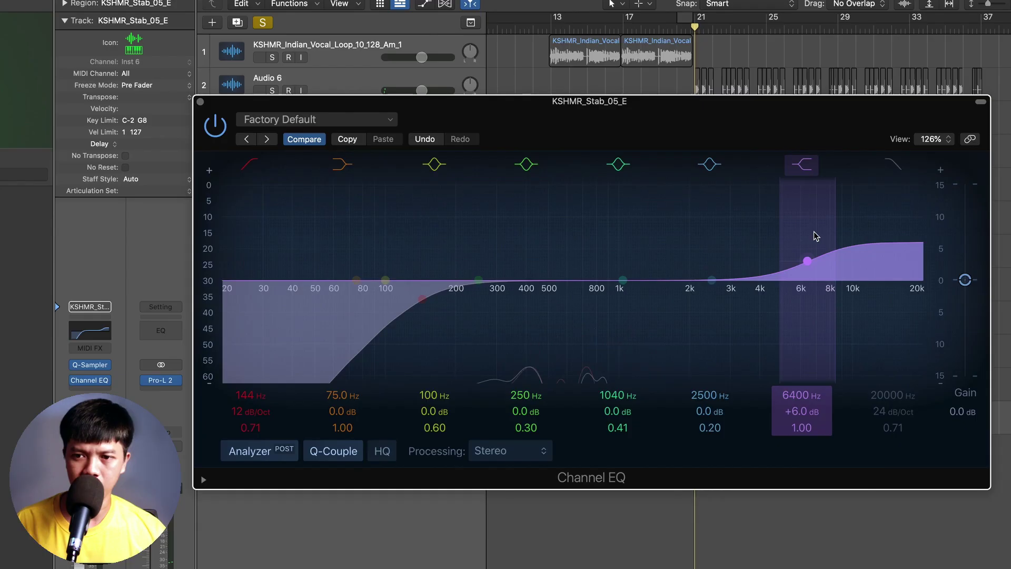
Shape the Stab_05_E Channel EQ with a high shelf of +5.8 dB at 5150 Hz and a cut on the 1040 Hz band
left_click_drag(815, 236, 785, 243)
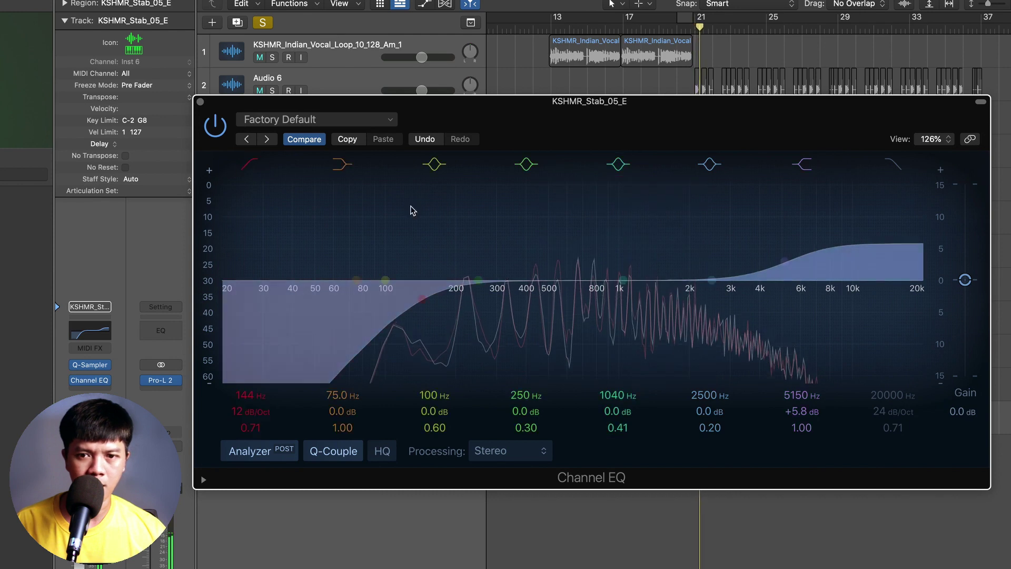
left_click_drag(623, 279, 580, 311)
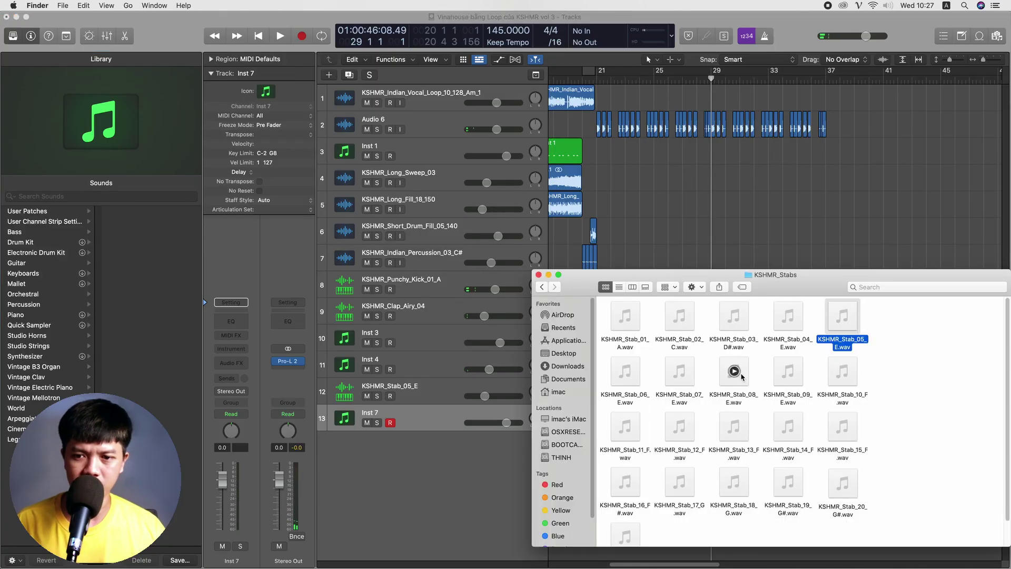
Audition more samples in the KSHMR_Stabs folder for the new Inst 7 track
left_click(681, 373)
left_click(627, 482)
left_click(629, 537)
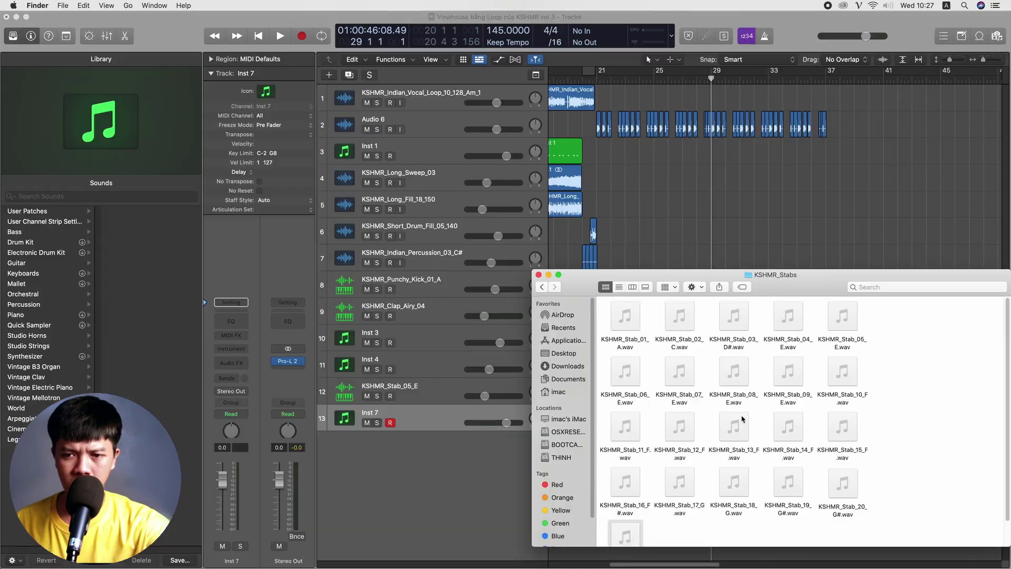
left_click(789, 317)
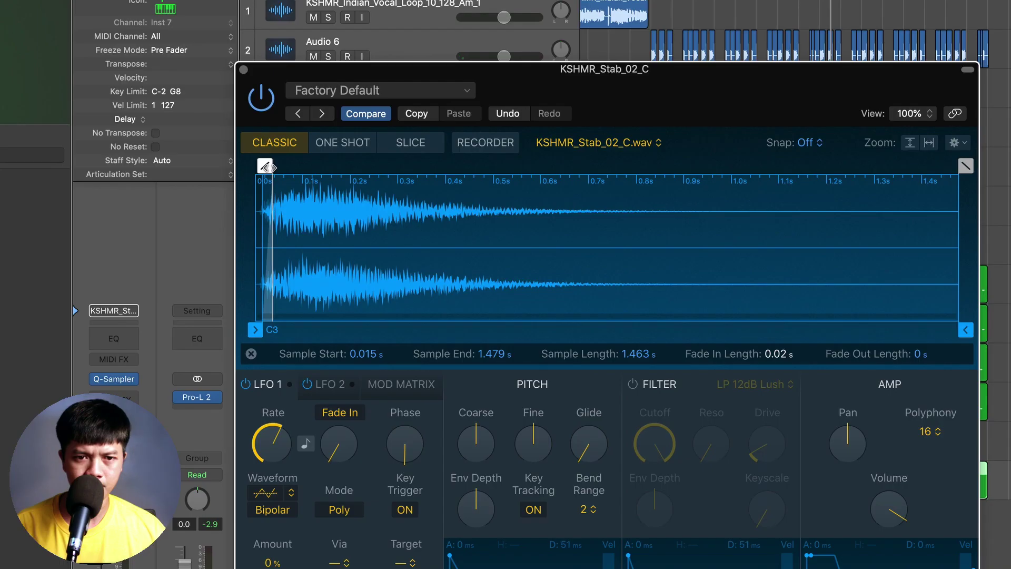
Set the fade-in length of KSHMR_Stab_02_C to 0.011 s in Quick Sampler and play the drop from bar 21
left_click_drag(266, 166, 261, 166)
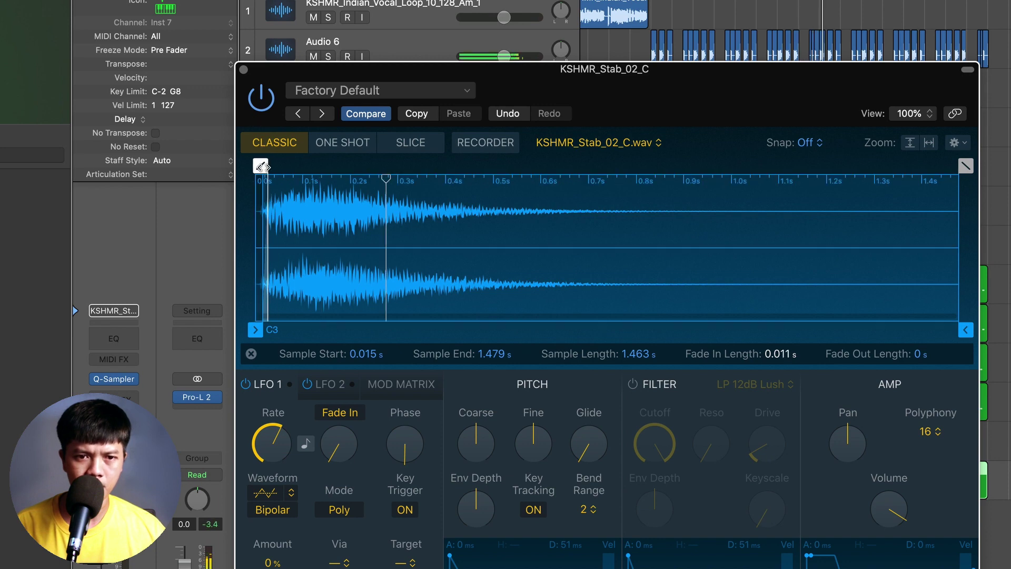
left_click(243, 69)
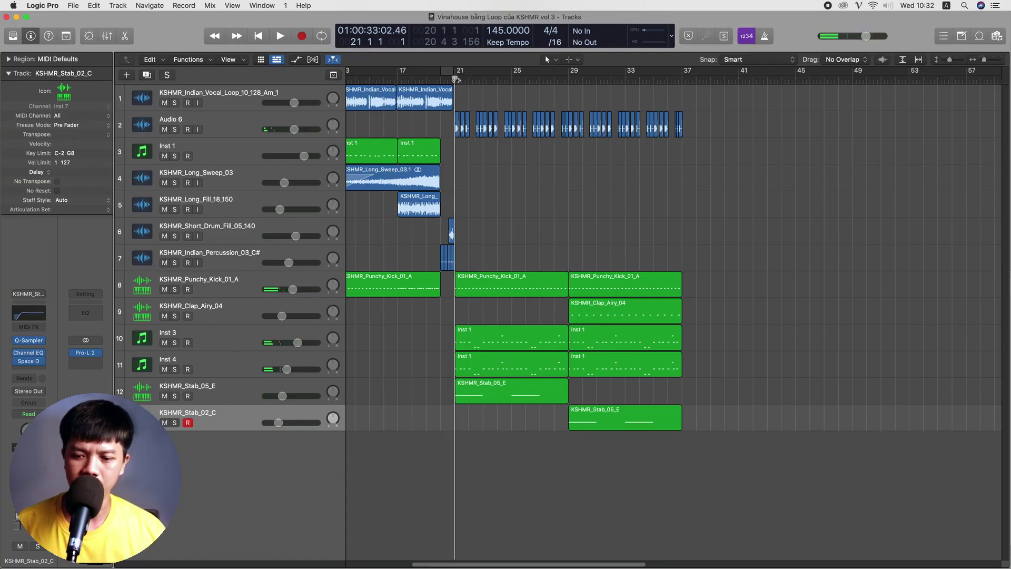
key("space")
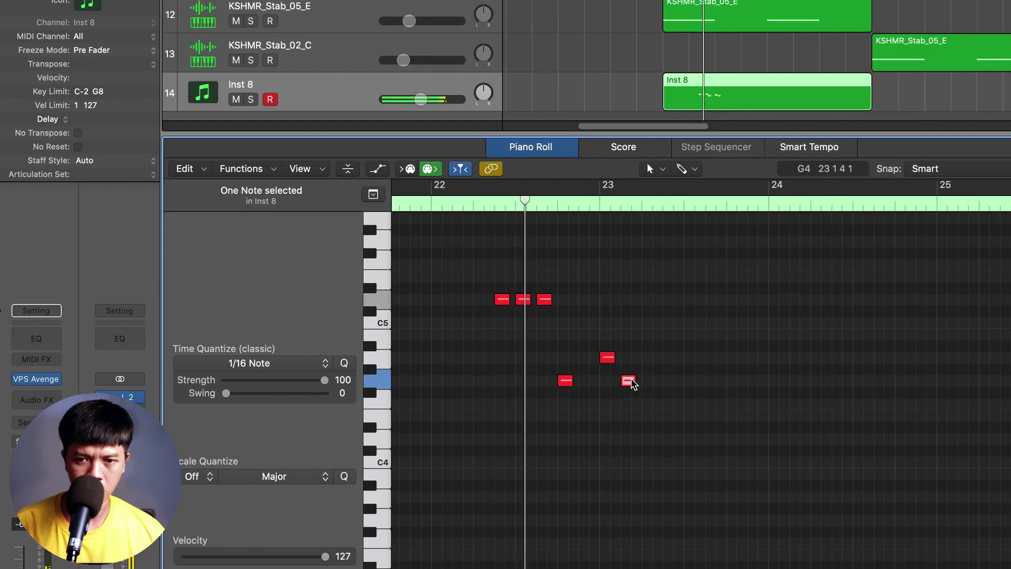
Rework the end of the Inst 8 melody, moving the bar 23 note to A#4 an eighth earlier and the last note to A4 at bar 23
left_click(621, 379)
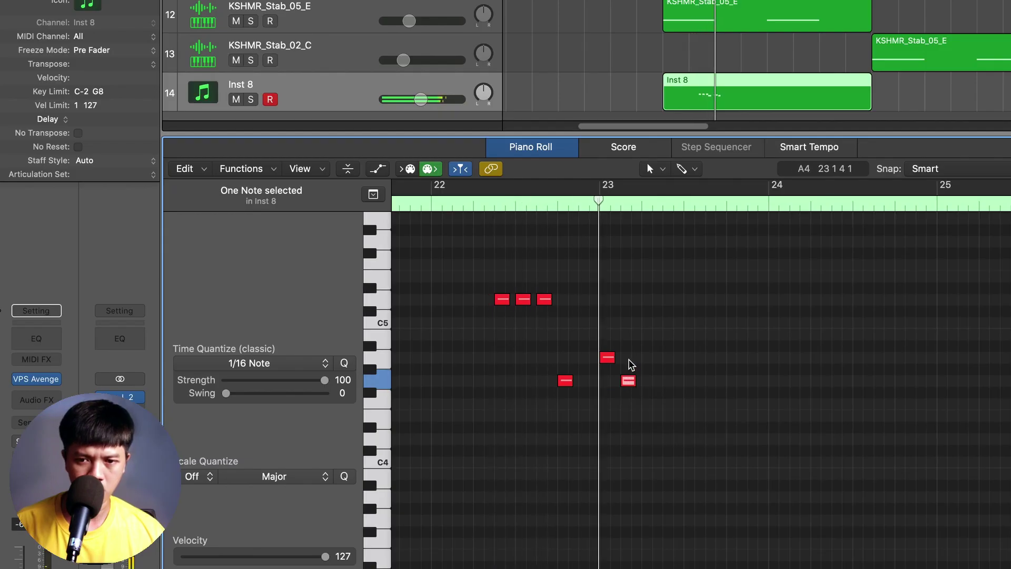
left_click_drag(607, 358, 587, 345)
key("space")
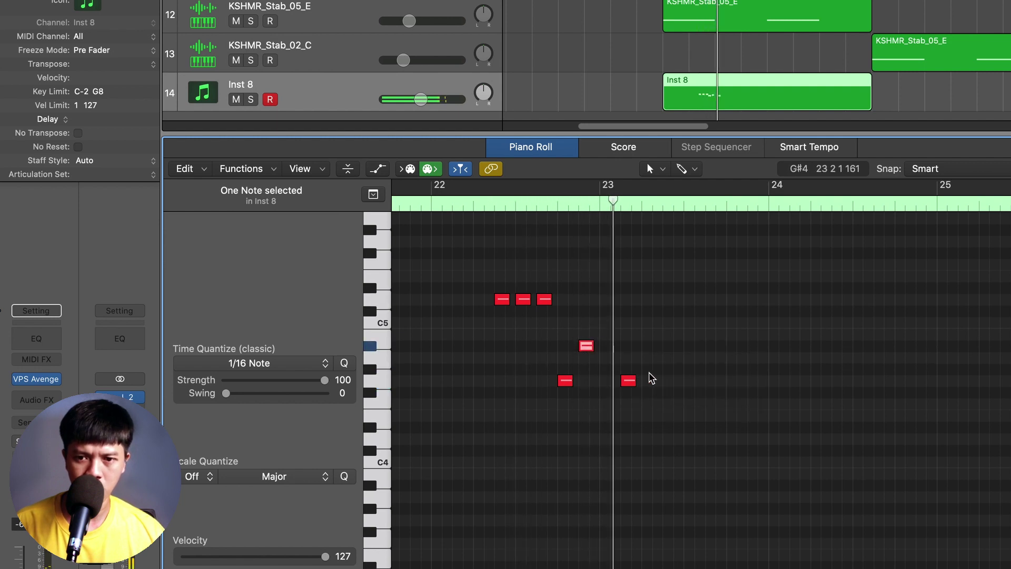
left_click_drag(628, 380, 608, 357)
left_click(630, 289)
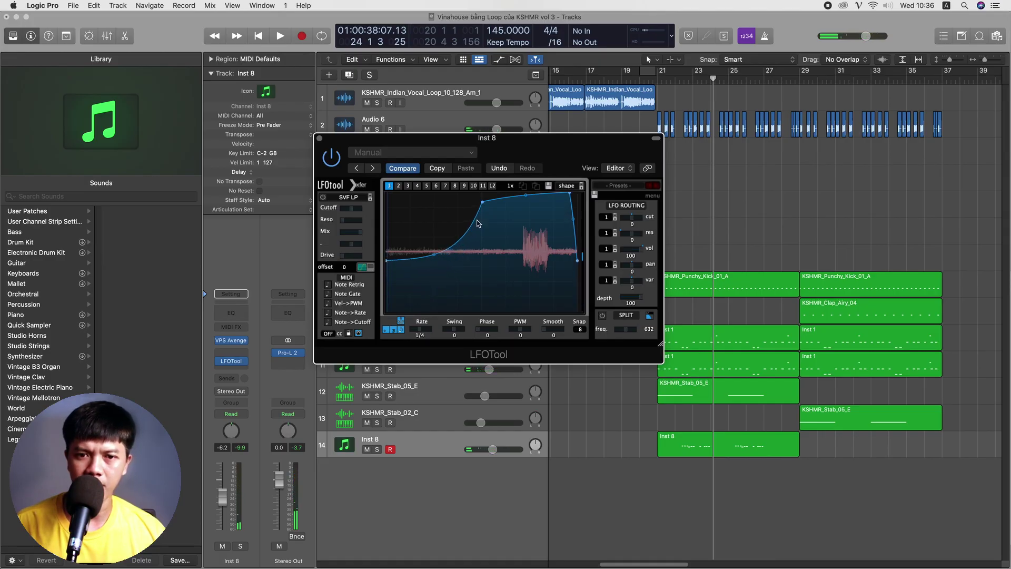
Play from bar 21 to check the LFOTool curve on Inst 8, close the plug-in and select the Inst 8 region
key("space")
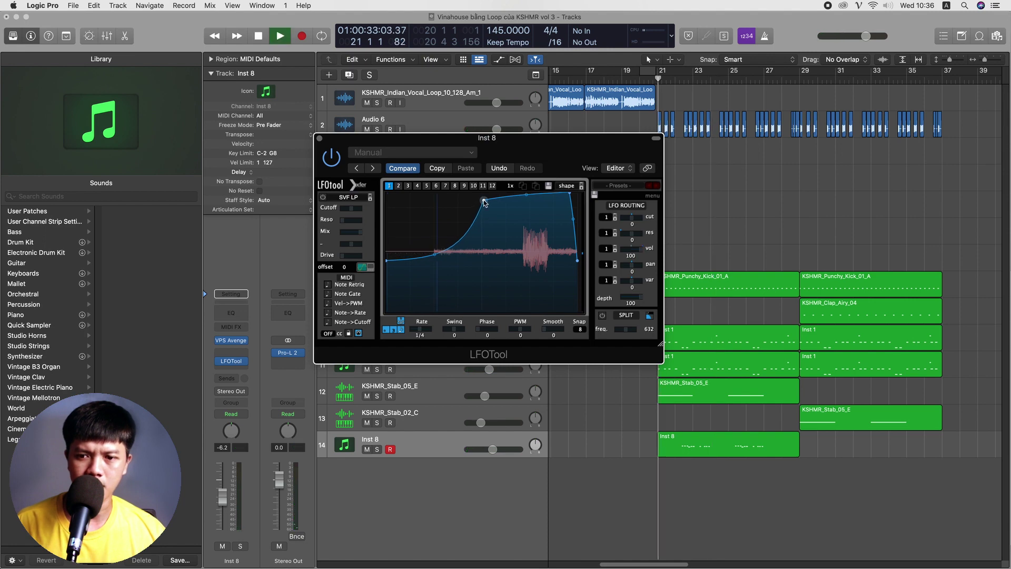
left_click(320, 139)
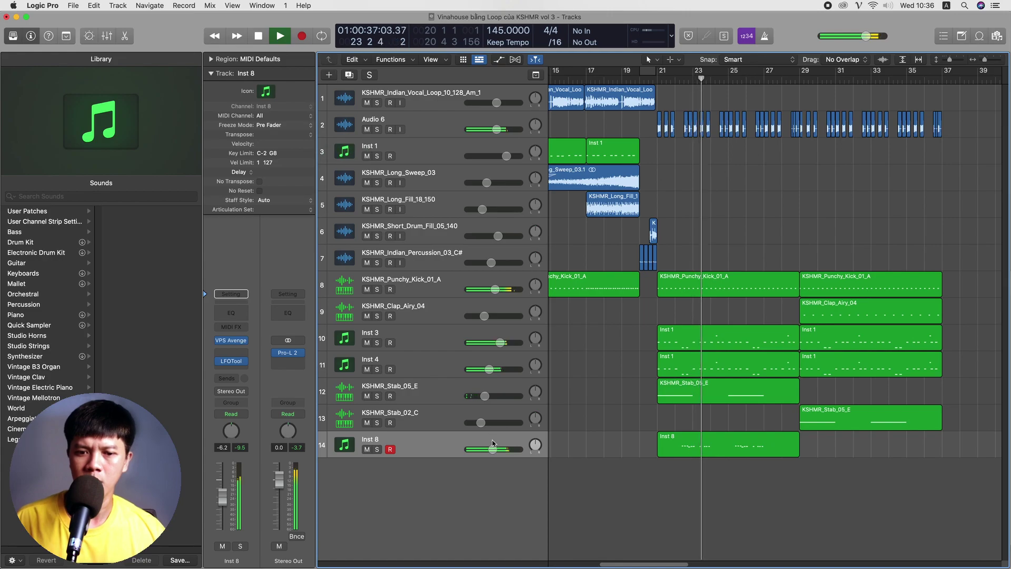
left_click(720, 445)
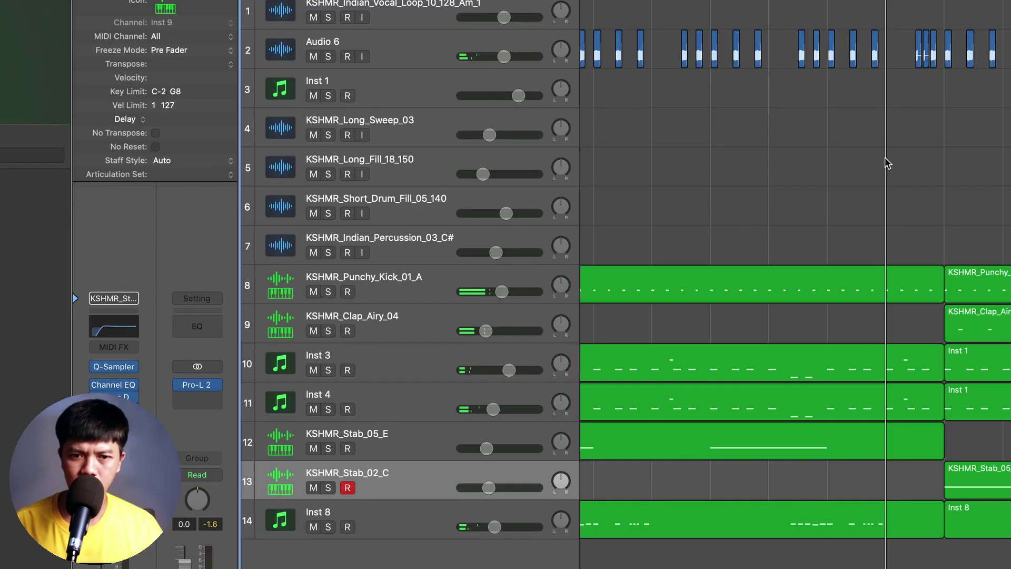
Shorten the first drop's Punchy Kick, Inst 3, Inst 4 and Stab_05_E regions to end at bar 28
left_click_drag(888, 163, 891, 454)
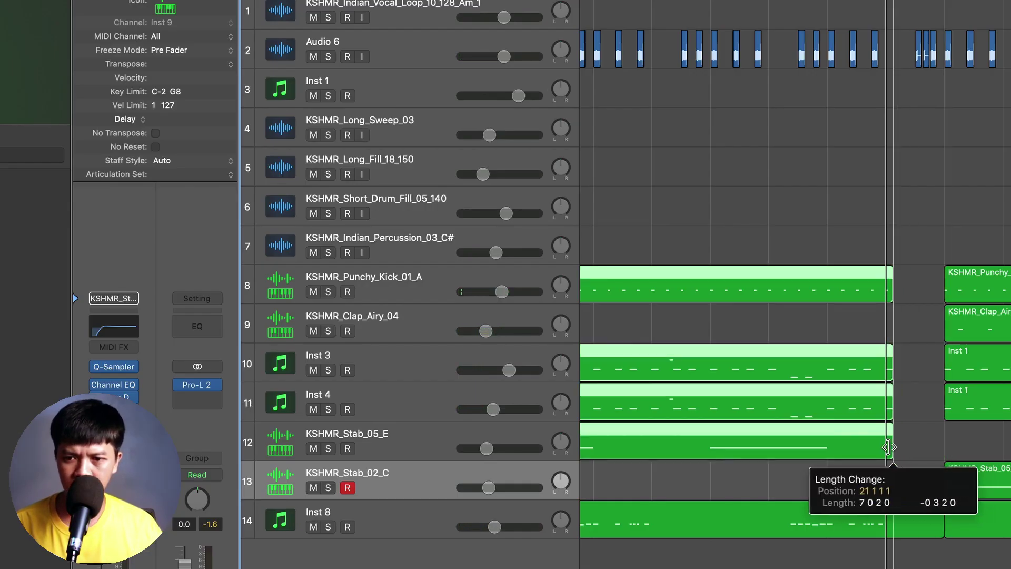
left_click_drag(891, 454, 880, 454)
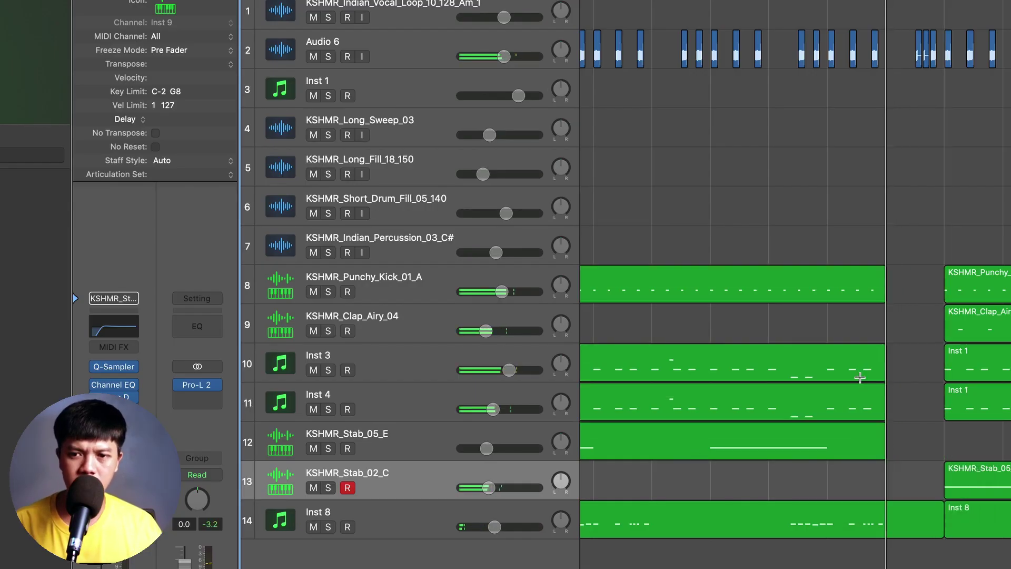
Switch to Finder, audition fills in KSHMR_Short_Fills_130-160 and place KSHMR_Short_Drum_Fill_02_135 on a new track at bar 28
key("super+Tab")
left_click(571, 289)
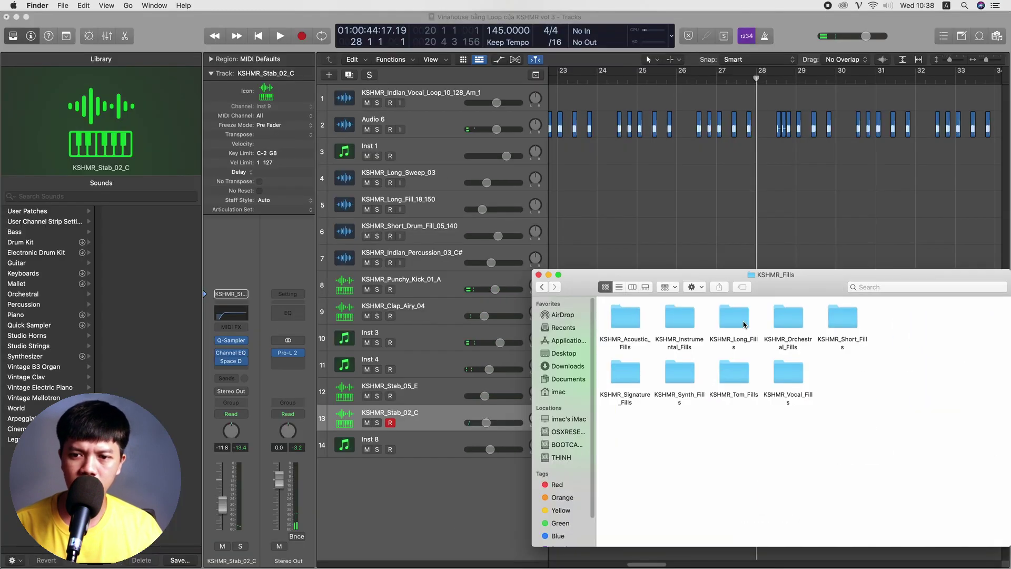
double_click(843, 318)
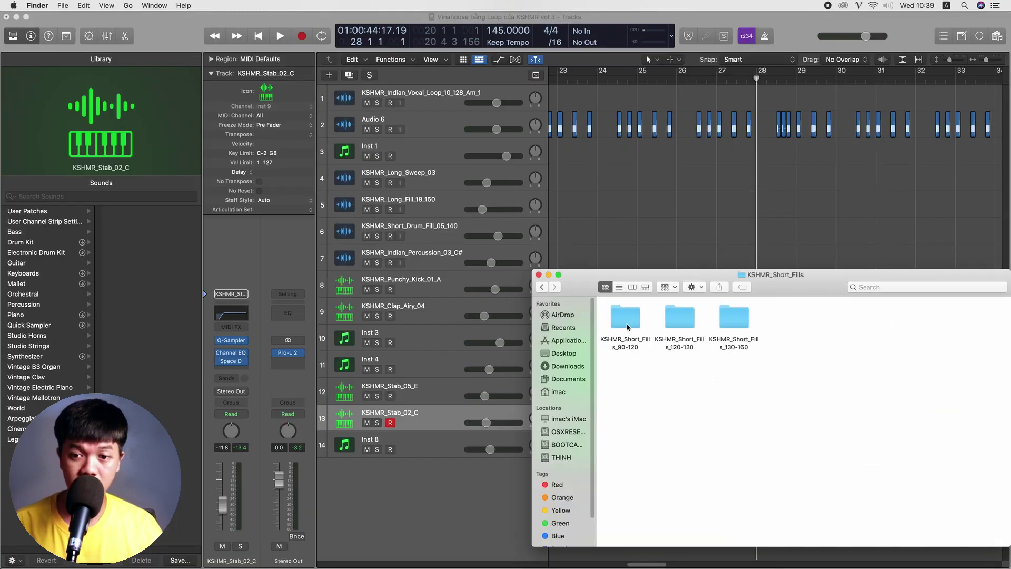
double_click(734, 317)
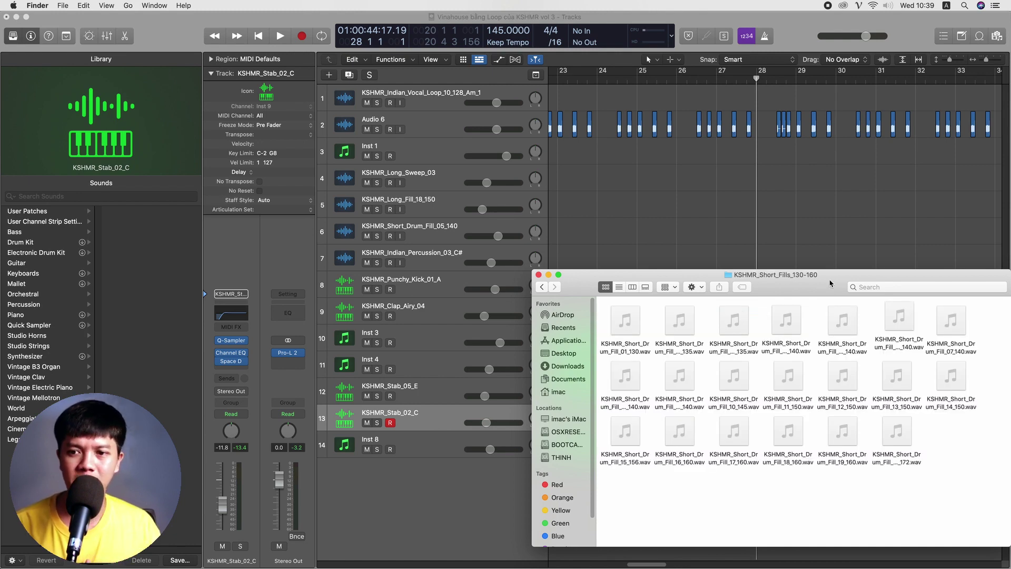
left_click_drag(830, 283, 466, 170)
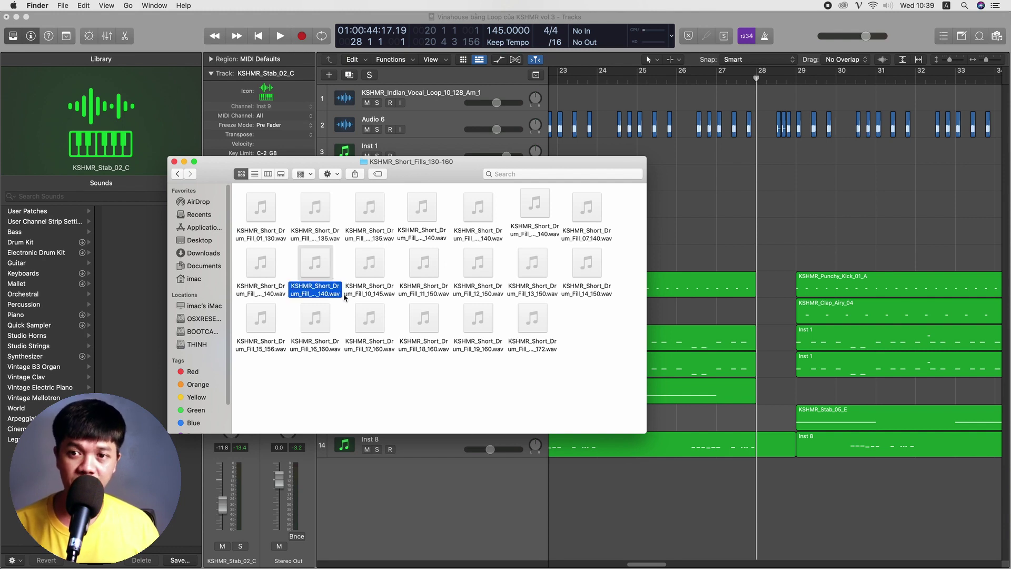
left_click(251, 273)
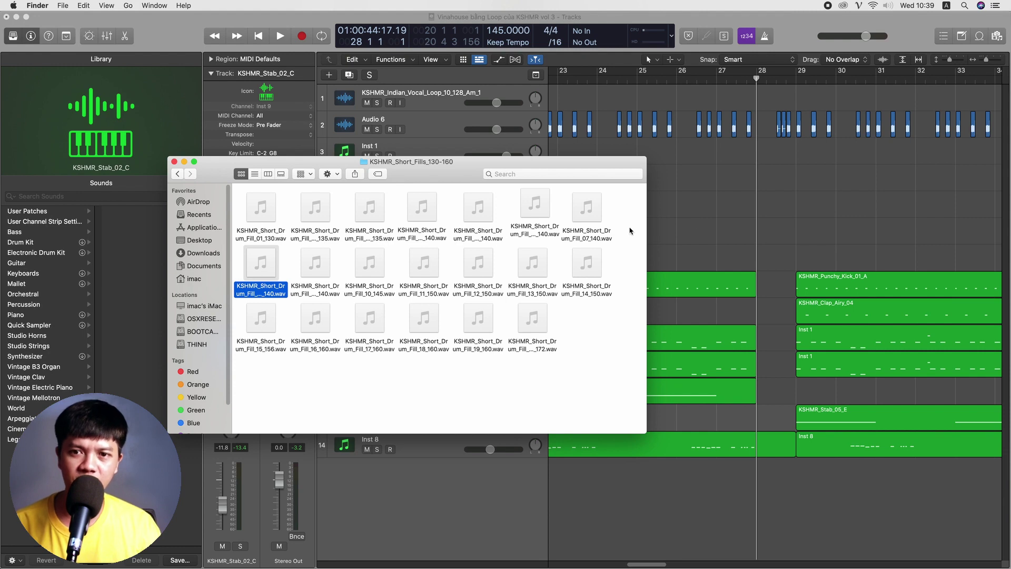
left_click(297, 229)
left_click_drag(310, 235, 757, 476)
left_click_drag(812, 496, 812, 496)
Play the bar 28 transition into bar 29 with the short drum fill, sub drop and short sweep
key("space")
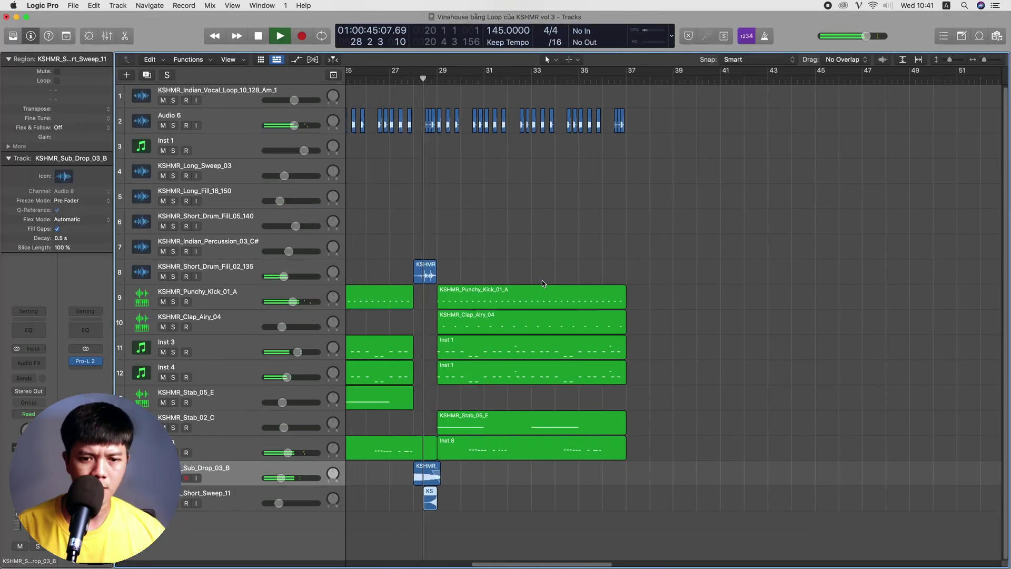
key("super+Right")
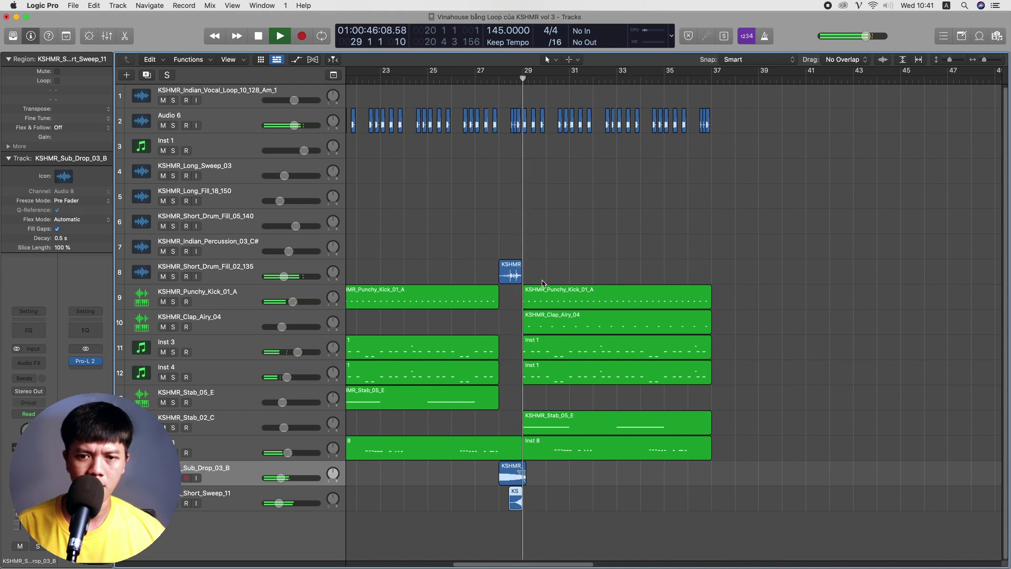
key("super+Right")
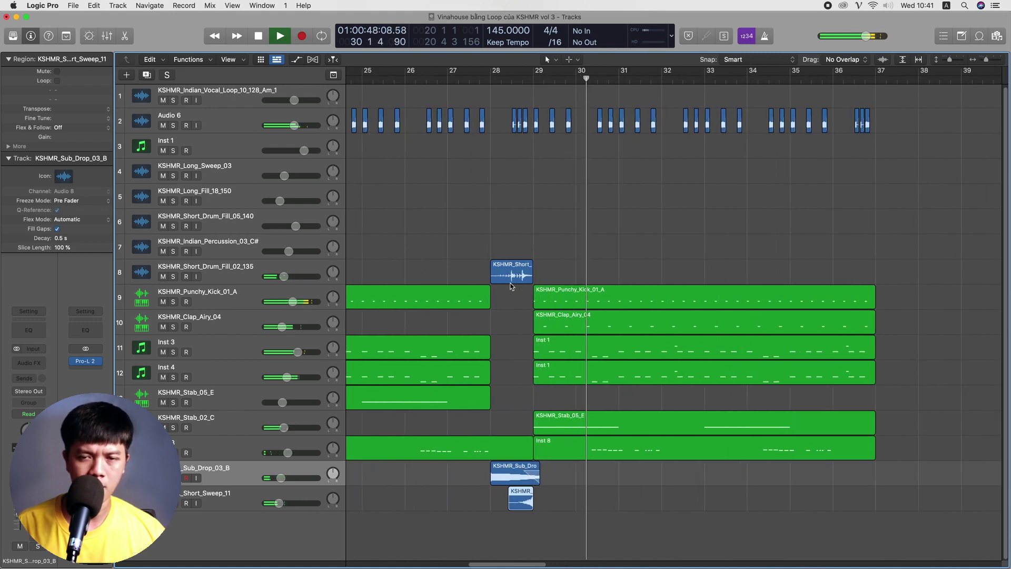
key("super+Right")
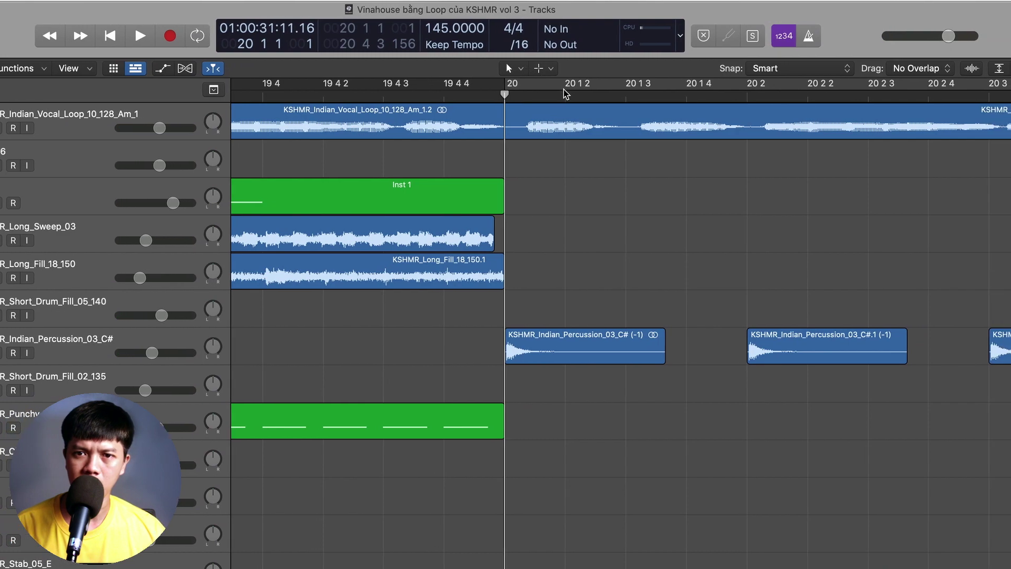
Set the grid division to /32 and lay out short chops of the vocal loop through bar 20
left_click(519, 44)
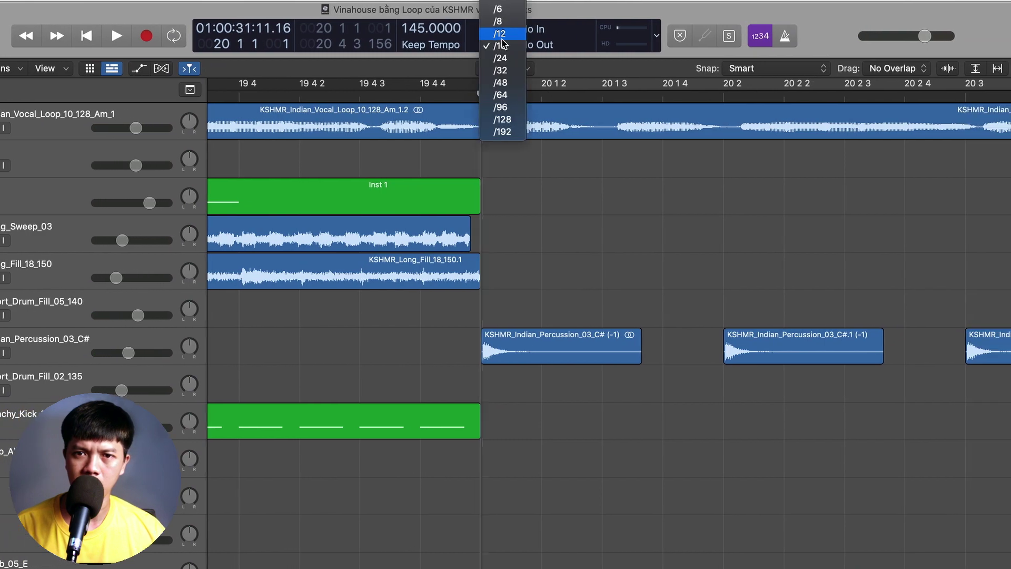
left_click(490, 70)
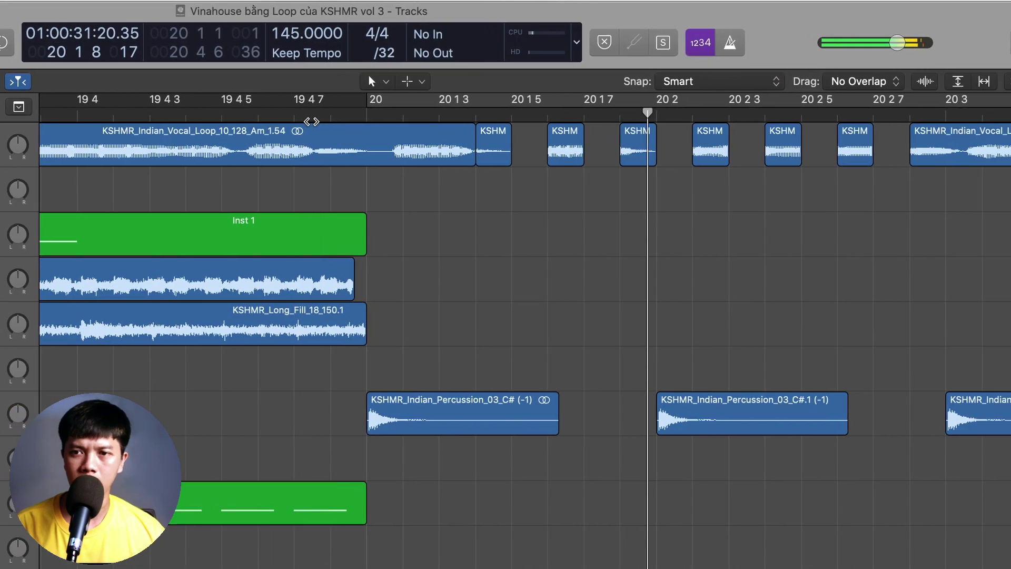
left_click_drag(713, 153, 782, 155)
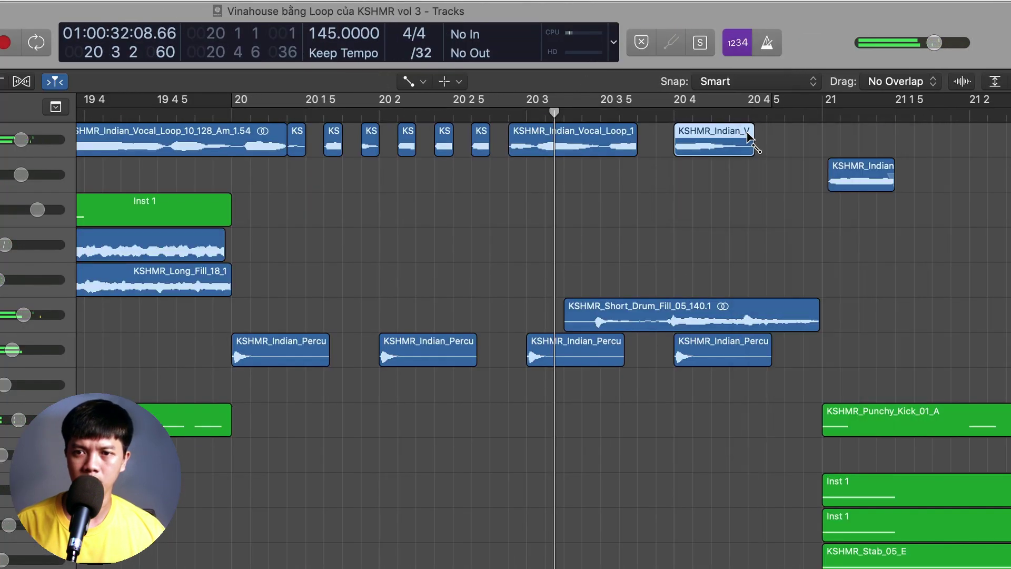
Change the fade-out on the vocal chop at 20 4 to Slow Down and play from bar 20
right_click(715, 138)
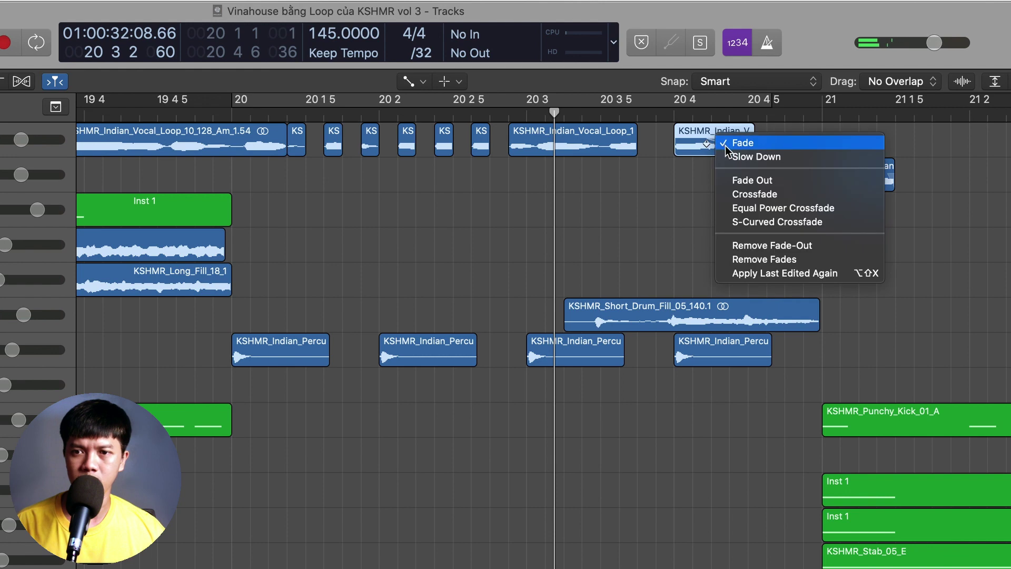
left_click(735, 157)
left_click(240, 117)
key("space")
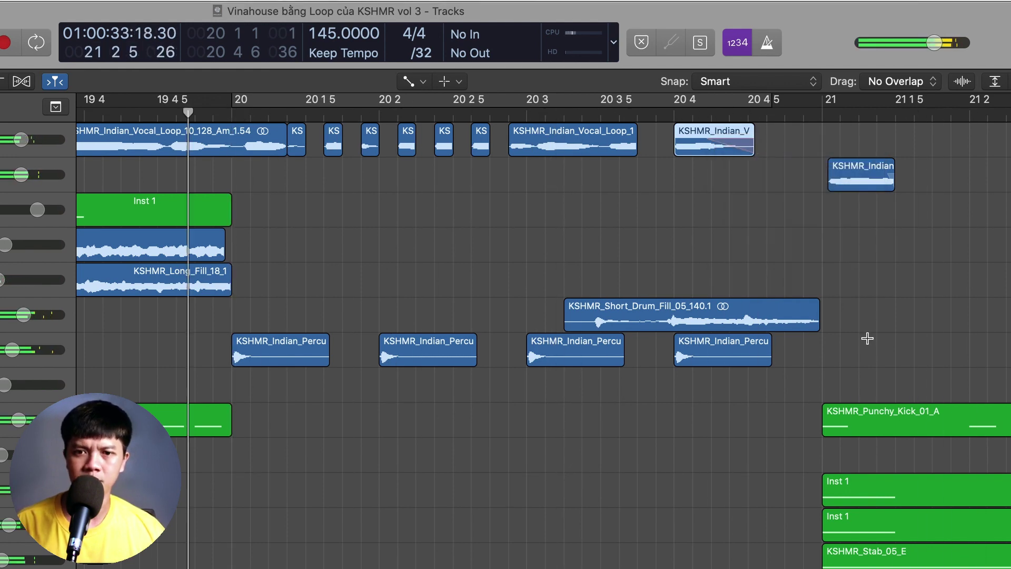
Create an empty MIDI region on the Inst 7 track at bar 21 and adjust its length
key("super+Left")
key("super+Left")
key("super+Left")
key("super+Left")
key("super+Left")
key("super+Left")
key("super+Left")
key("super+Left")
scroll(869, 343, "left", 4)
scroll(868, 344, "left", 3)
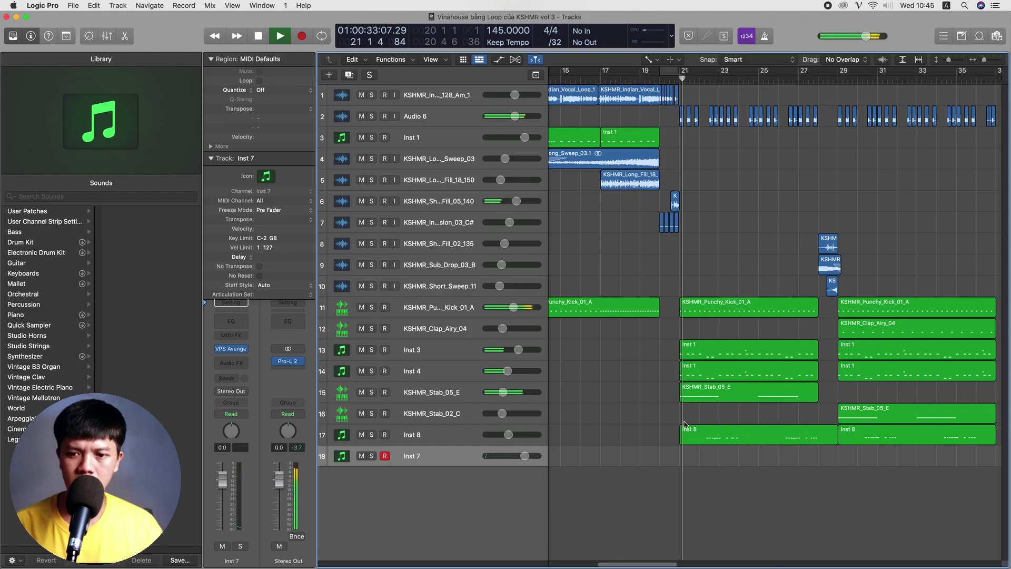
right_click(685, 451)
left_click(702, 453)
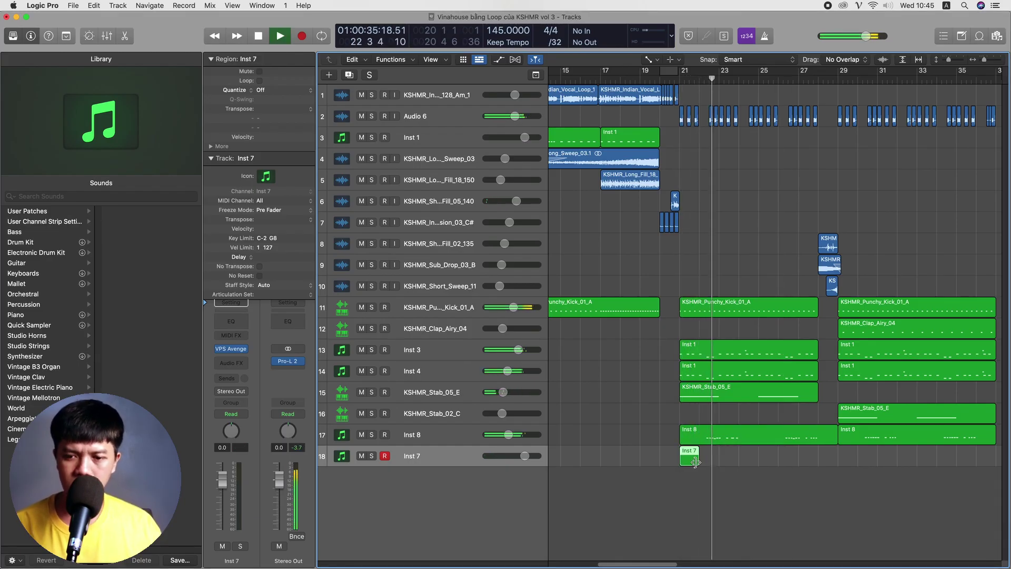
left_click_drag(694, 462, 696, 462)
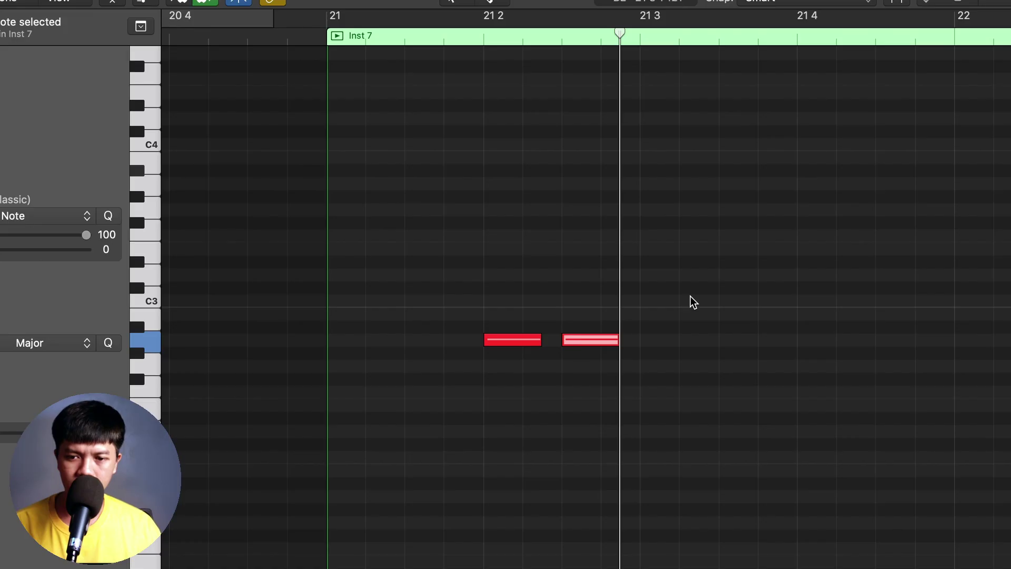
Raise the two Inst 7 notes in bar 21 an octave to A3 and move the second one to 21 3
left_click_drag(690, 300, 419, 390)
key("space")
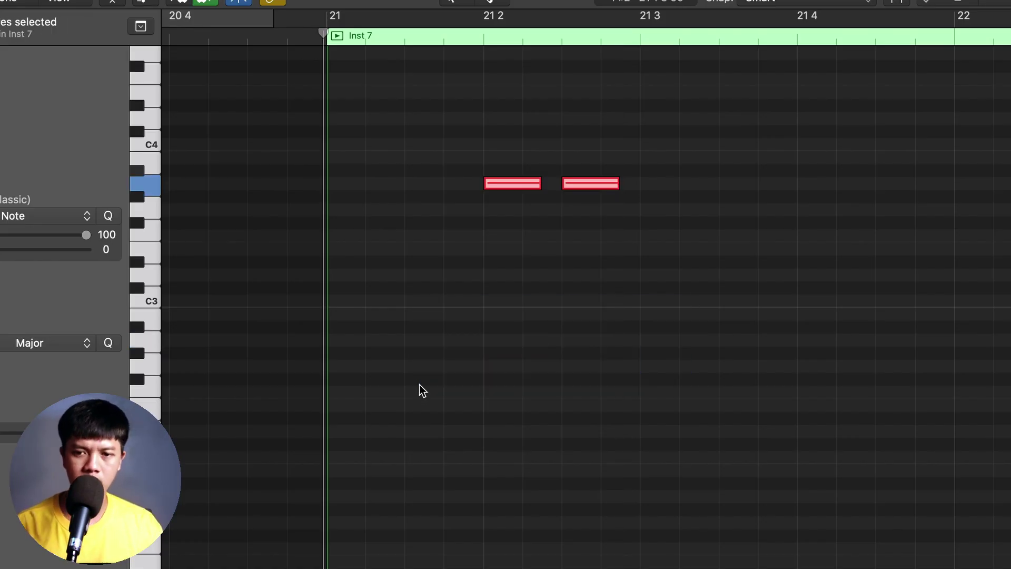
scroll(420, 390, "right", 5)
key("space")
left_click(537, 323)
left_click_drag(326, 181, 404, 184)
key("space")
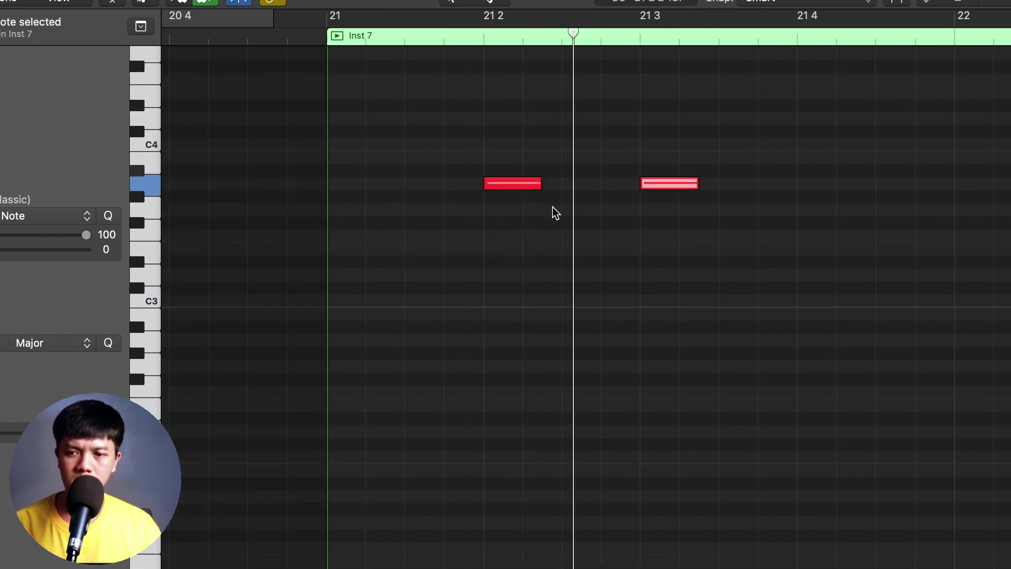
Complete the Inst 7 pattern with an A3 note at 21 4 3, three short D4 notes in bar 22, and the A3 rhythm repeated in bar 23
scroll(554, 212, "right", 2)
left_click(822, 225)
key("space")
left_click(837, 183, "super")
key("space")
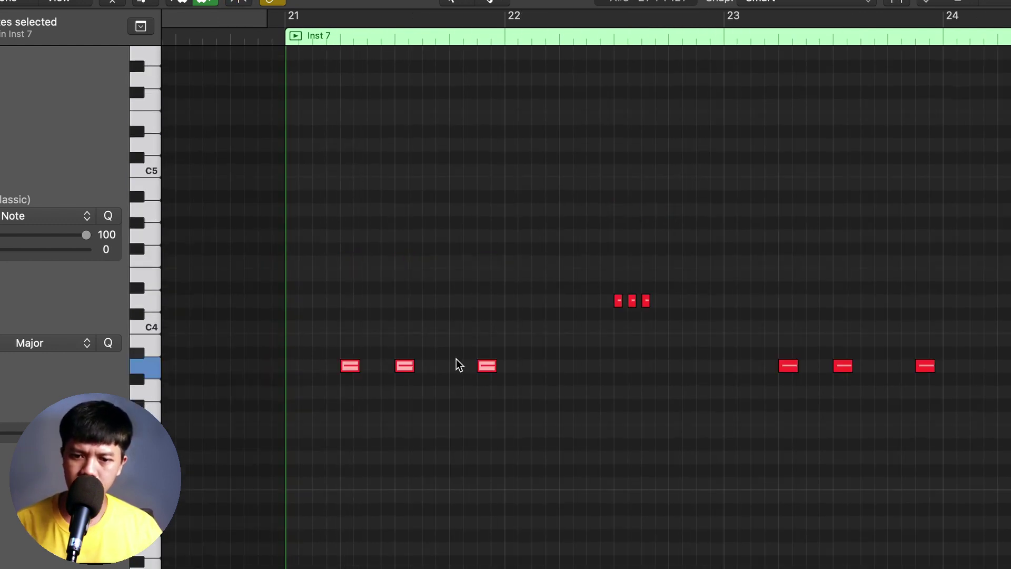
Lower the middle note of the D4 triplet group in bar 22 to B♭3, play the Inst 7 pattern and close the note editor
key("space")
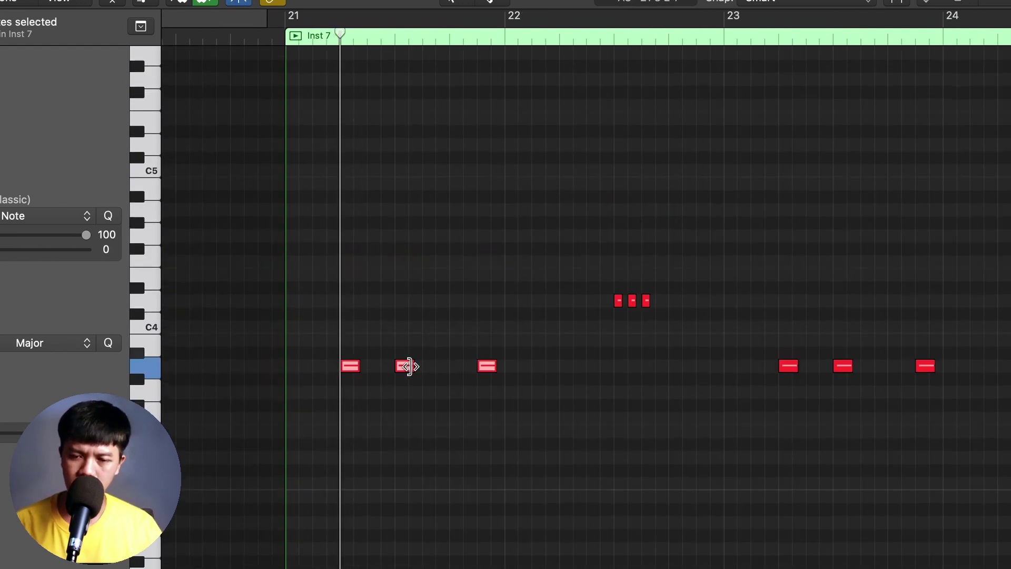
left_click(421, 387)
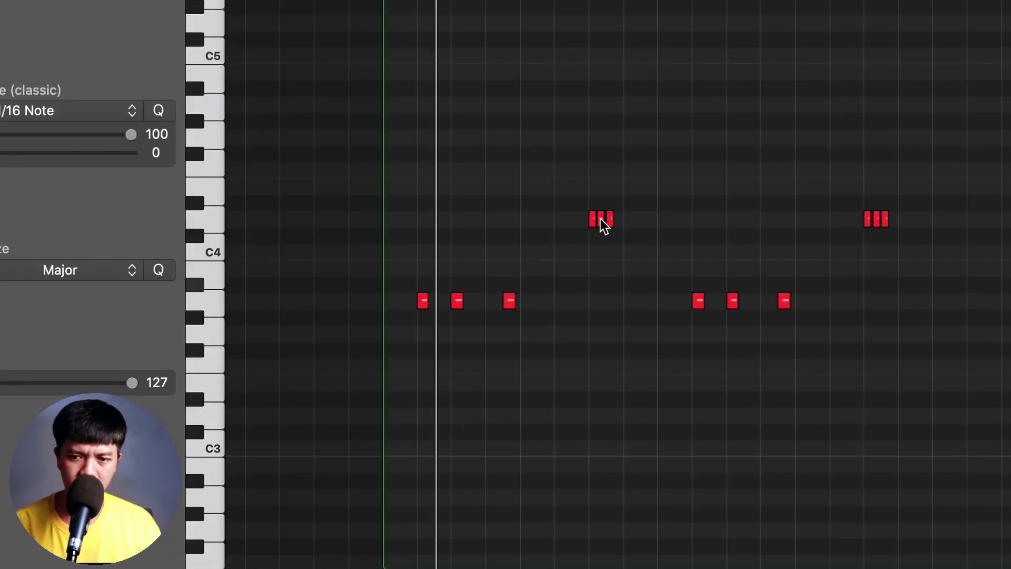
left_click(601, 218)
left_click_drag(602, 223, 602, 291)
key("space")
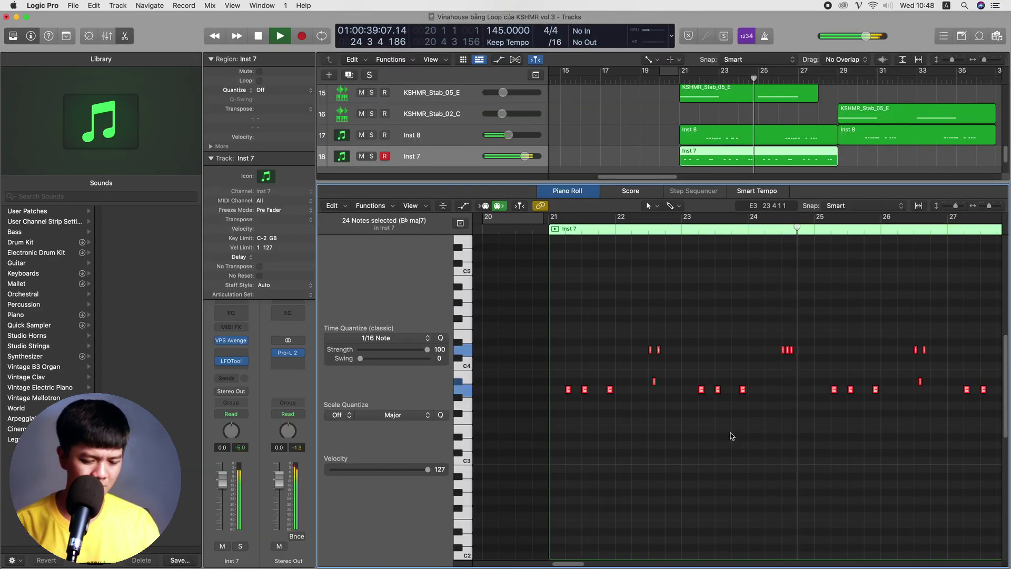
key("e")
Solo Inst 7 and insert a stereo Abbey Road Saturator between VPS Avenger and LFOTool
key("super+s")
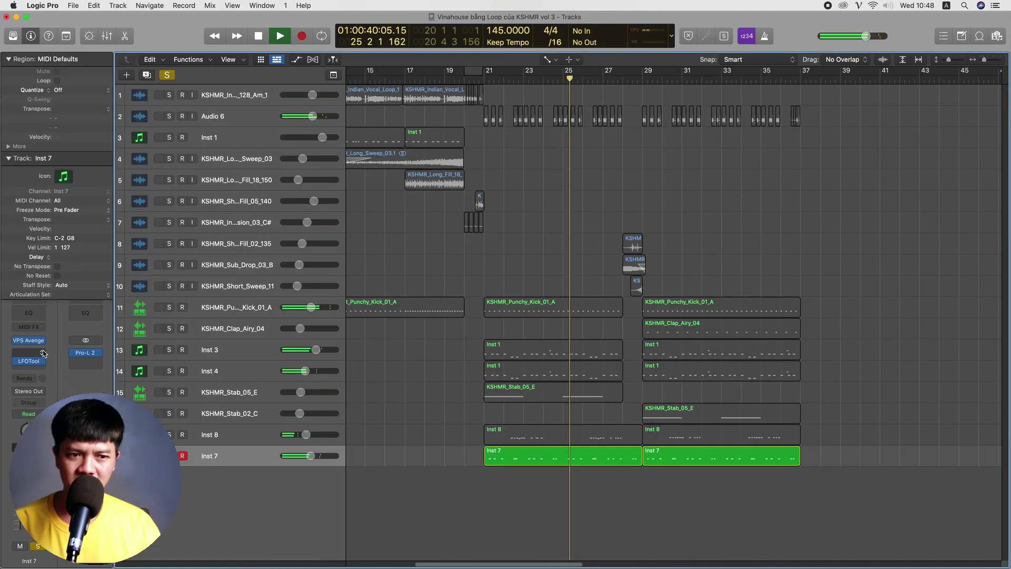
left_click(44, 353)
mouse_move(26, 546)
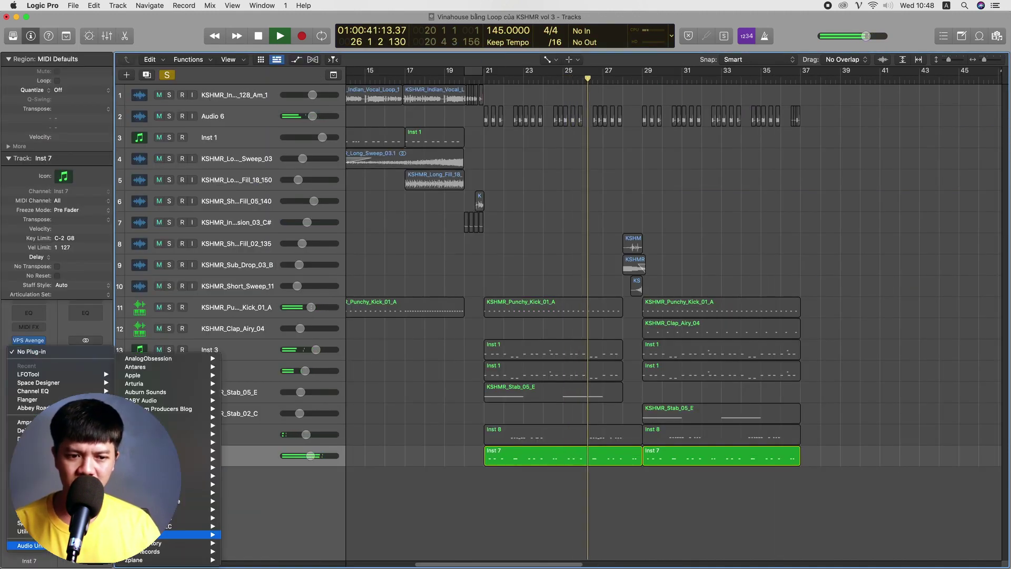
mouse_move(185, 535)
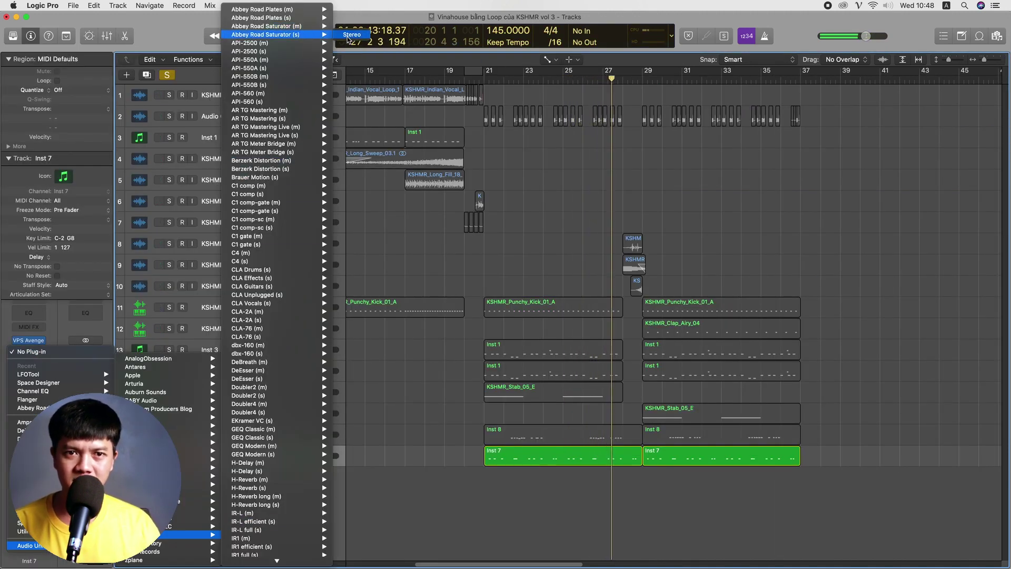
left_click(347, 40)
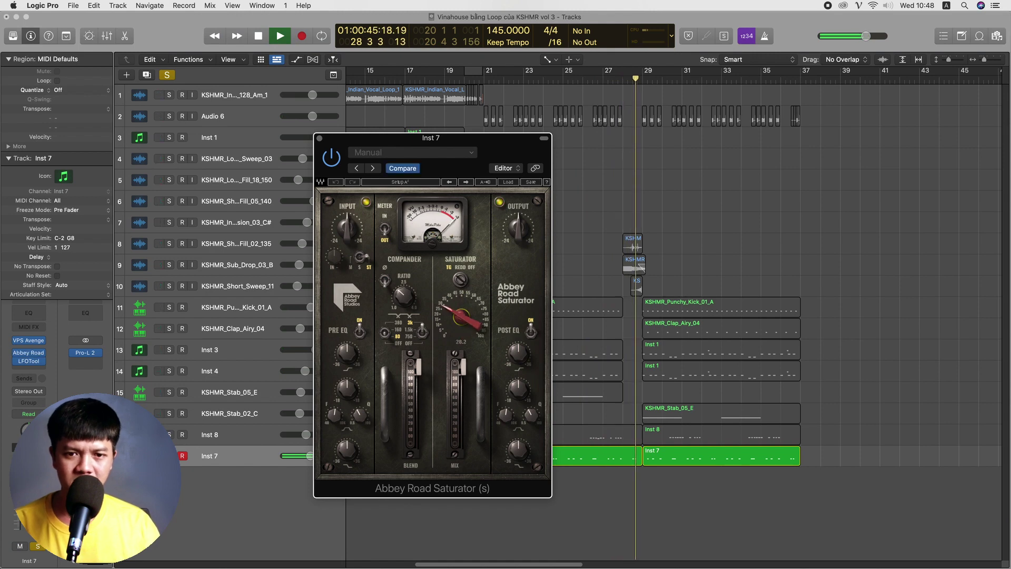
left_click(319, 138)
key("space")
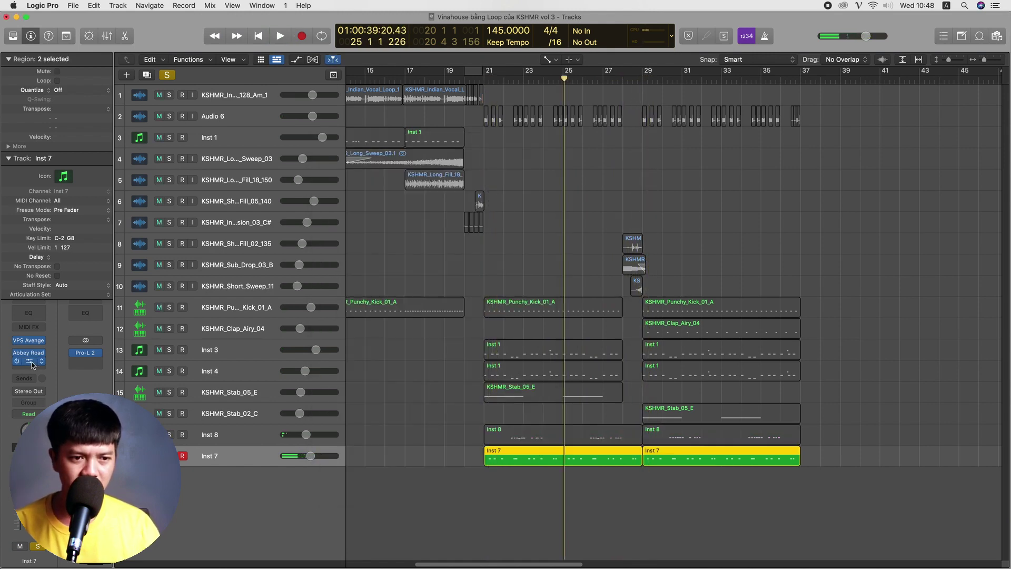
Insert Sample Delay on Inst 7 with Delay Right at 1115 samples, play the drop and close the plug-in
left_click(31, 354)
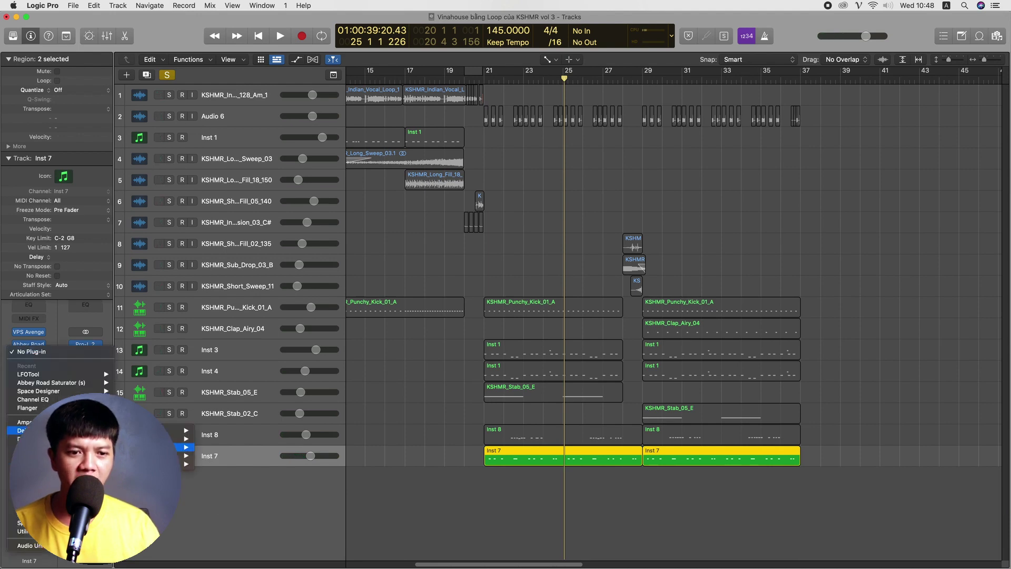
left_click(213, 455)
key("space")
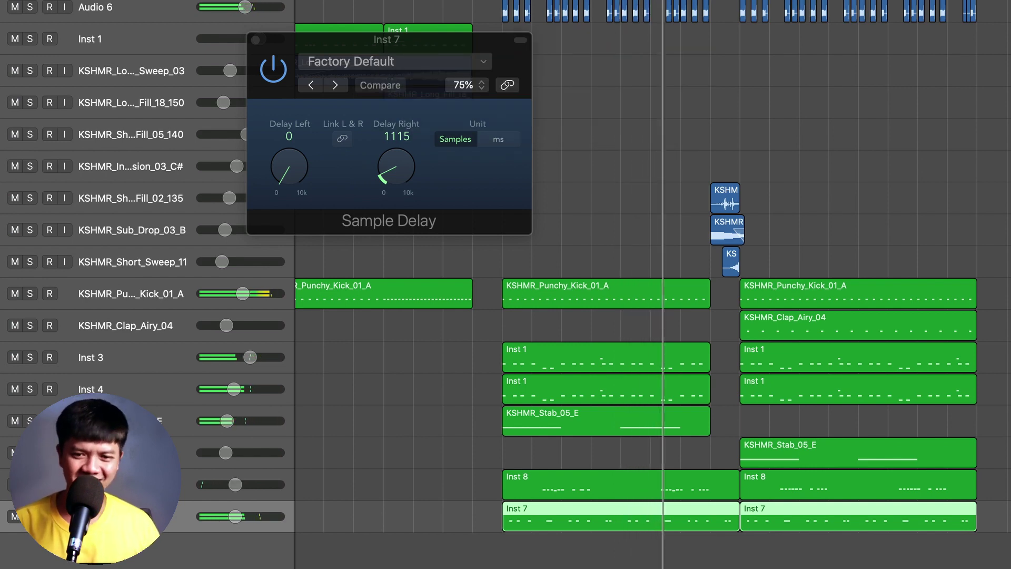
left_click(255, 40)
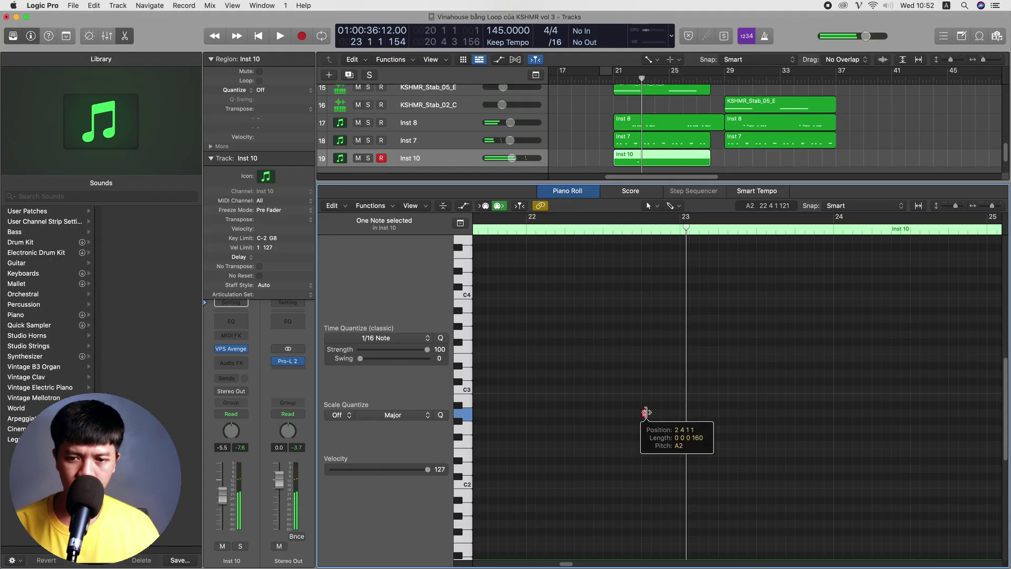
Edit the A2 note at beat 4 of bar 22 in the Inst 10 region and adjust the Filter 1 cutoff in Avenger
left_click_drag(646, 412, 751, 415)
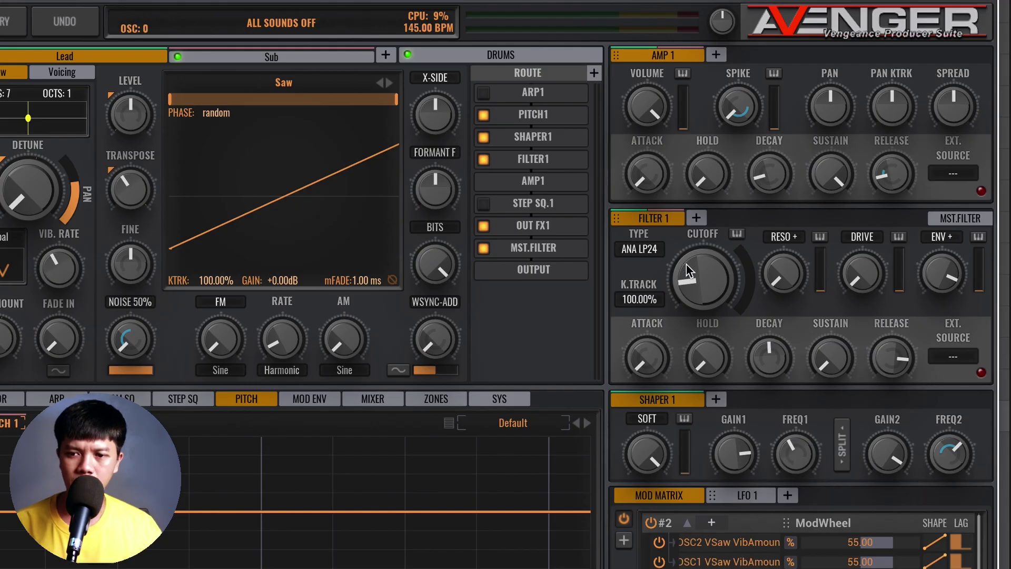
left_click_drag(704, 277, 705, 296)
key("space")
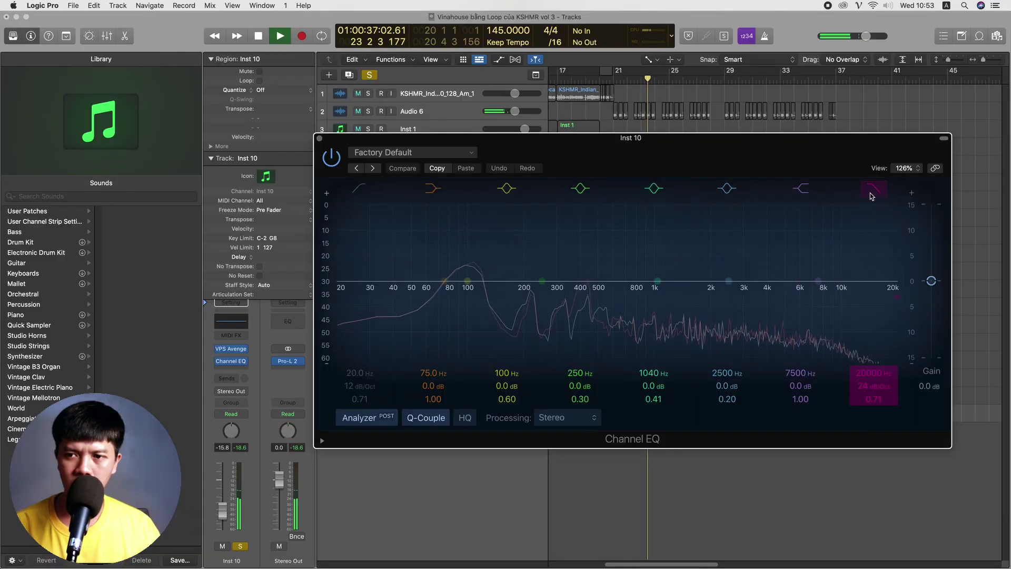
Shape Inst 10 in Channel EQ with a 24 dB/Oct high cut at 3220 Hz and a low cut near 80 Hz
left_click_drag(895, 281, 749, 296)
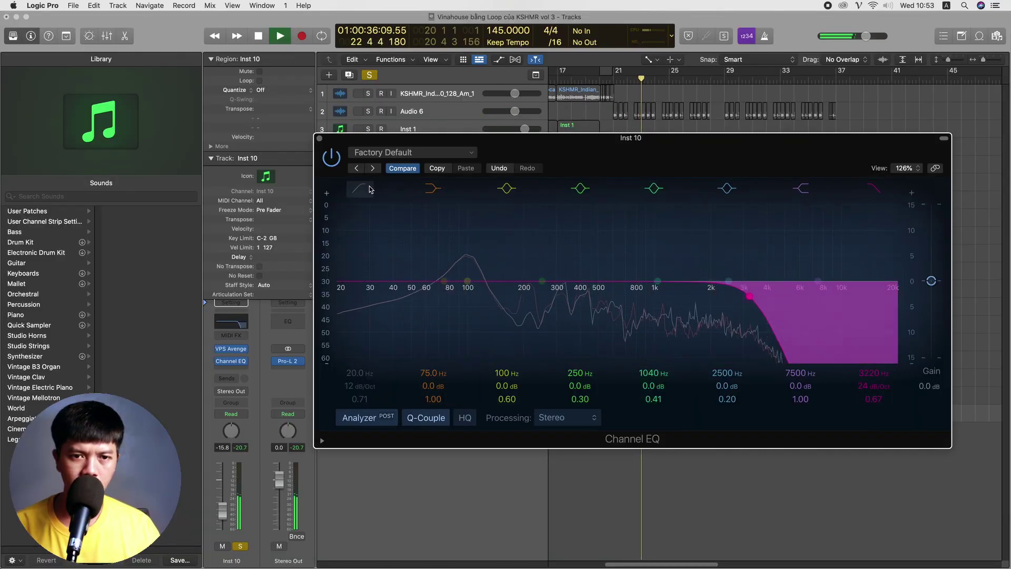
left_click_drag(337, 296, 448, 286)
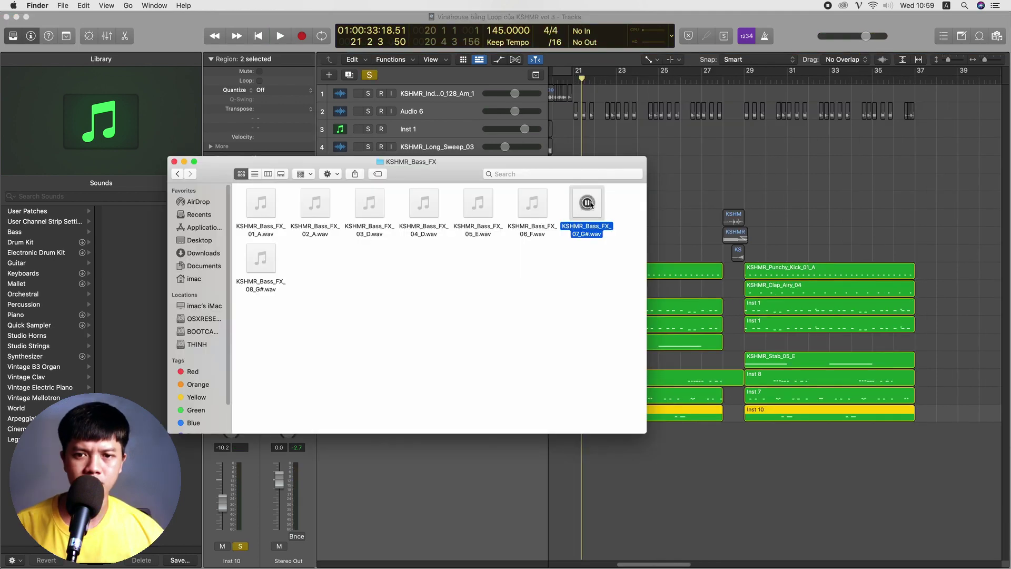
Audition KSHMR_Bass_FX_02_A in the KSHMR_Bass_FX folder and place it on a new track at bar 22
left_click(317, 203)
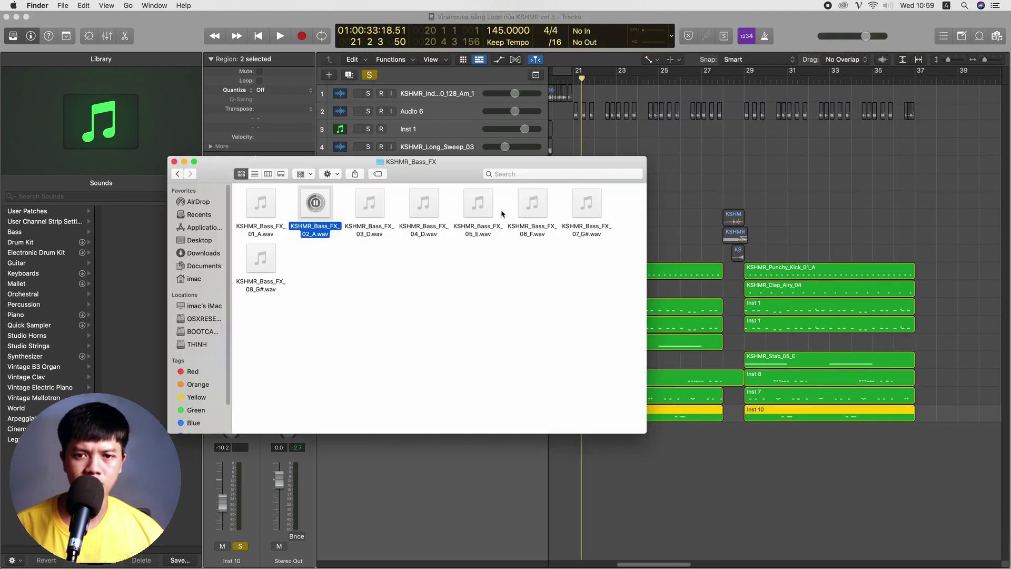
left_click_drag(315, 206, 626, 457)
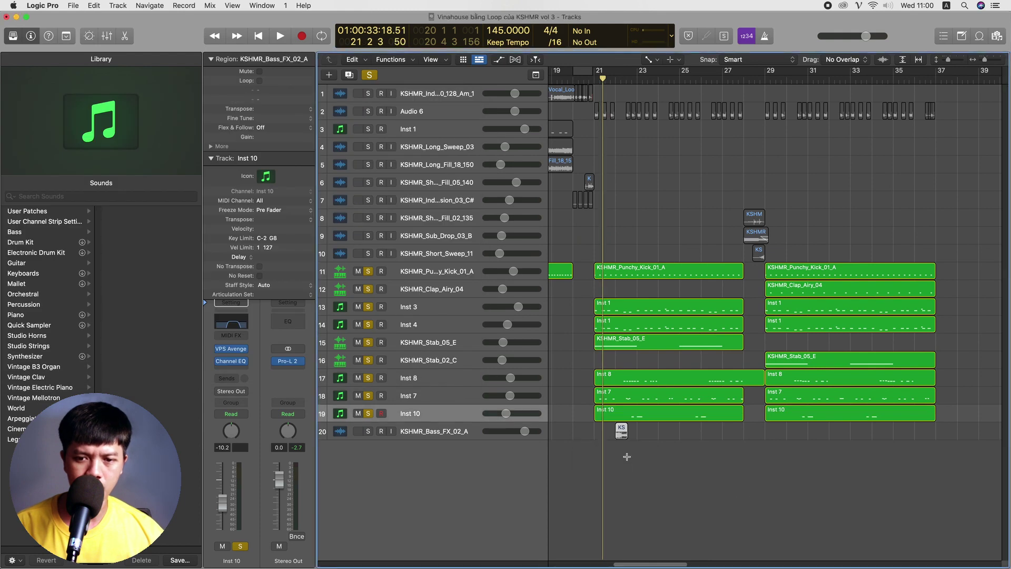
Play the drop from bar 21 with the Bass FX track soloed alongside the others, clear the solos and replay the full mix
key("super+Right")
key("super+Right")
left_click(368, 431)
key("space")
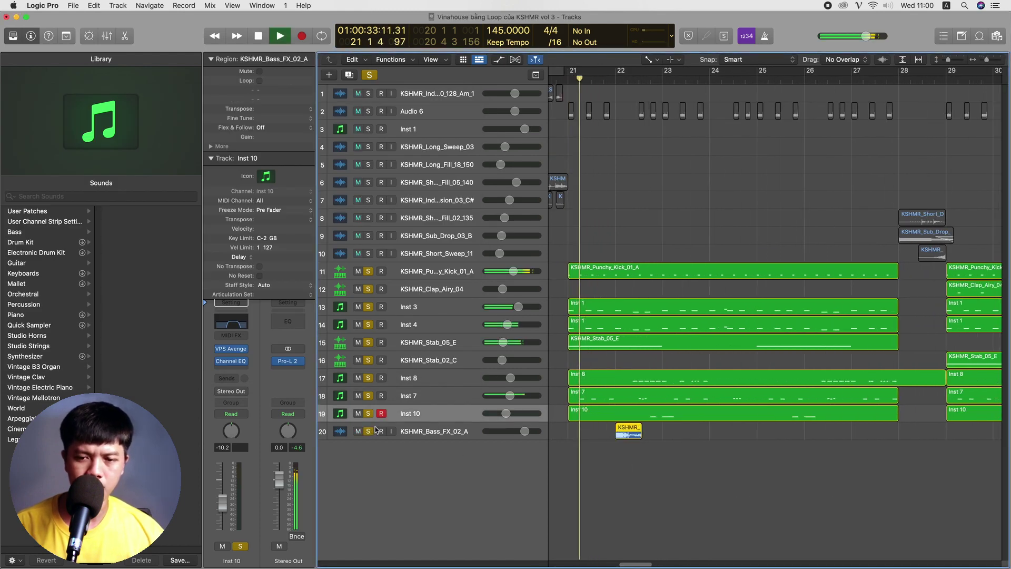
left_click(370, 414)
key("space")
key("space")
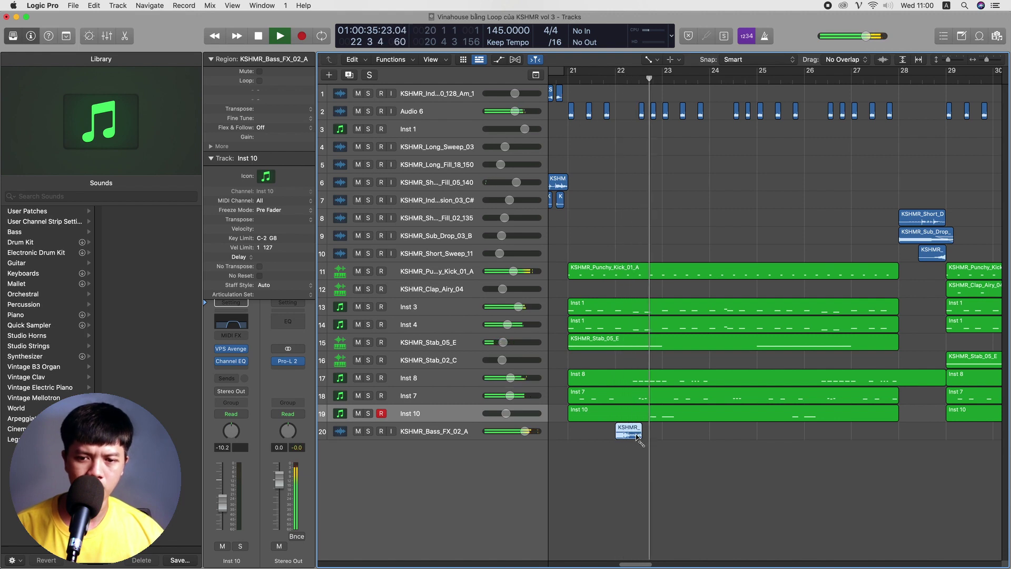
Shorten the KSHMR_Bass_FX_02_A region at bar 22 to end just after 22 2 and play it in the mix
key("super+Right")
key("super+Right")
key("space")
left_click_drag(616, 436, 677, 440)
key("t")
key("a")
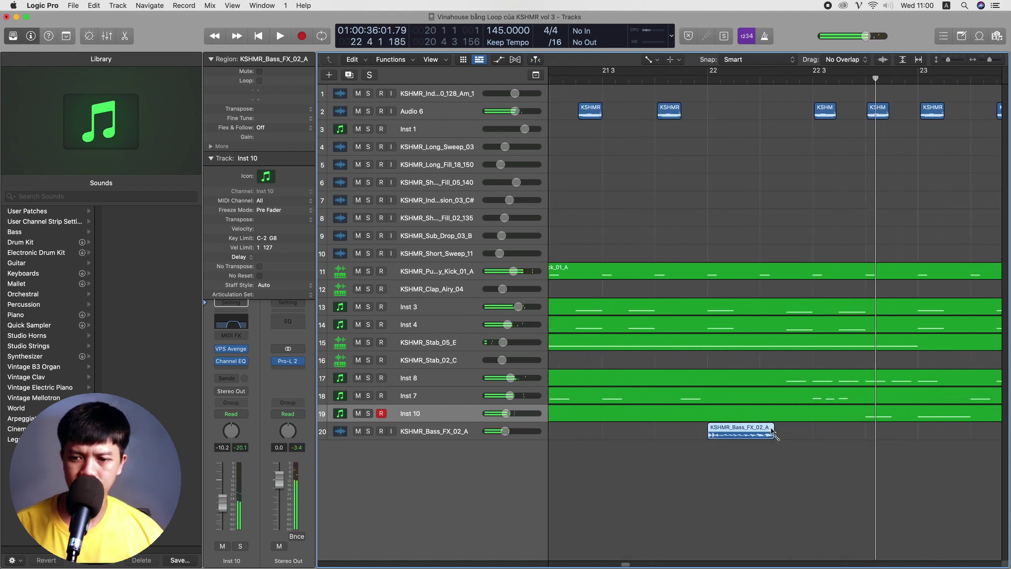
right_click(748, 427)
key("Escape")
key("space")
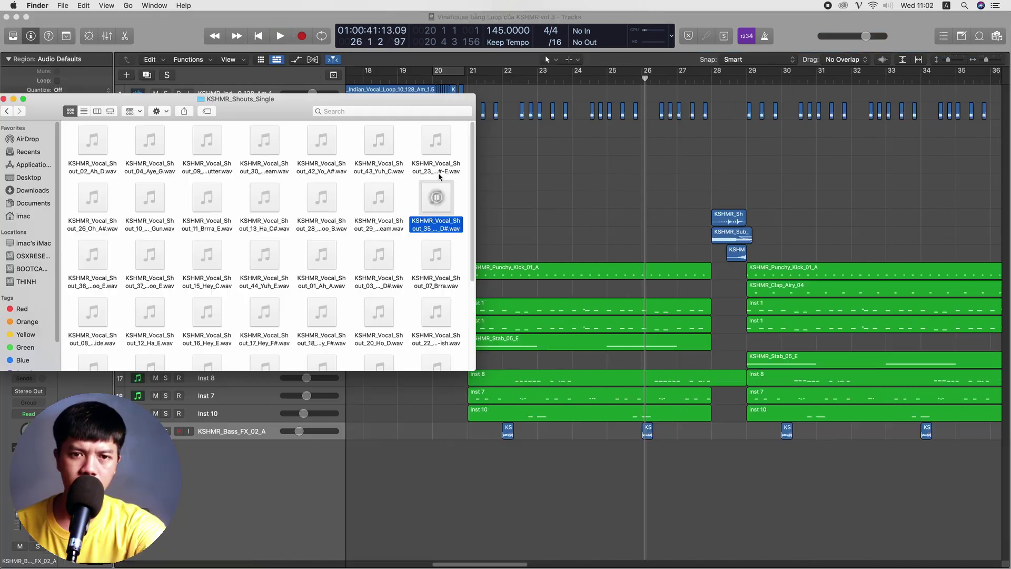
Audition shouts in KSHMR_Shouts_Single, place KSHMR_Vocal_Shout_42_Yo_A# on a new track at 22 1 3 with transpose -1, and play it
left_click(437, 138)
left_click(379, 141)
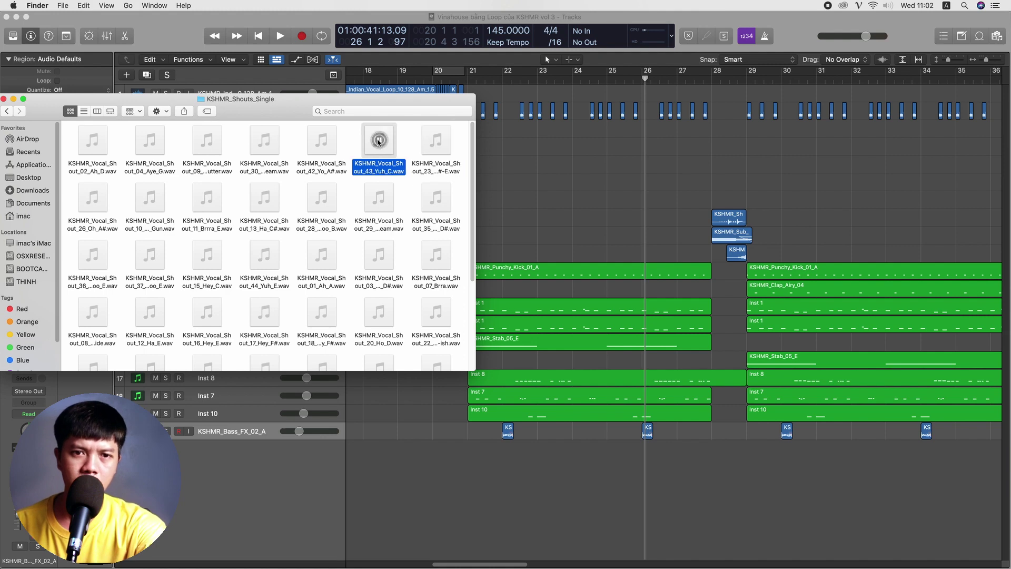
left_click(325, 143)
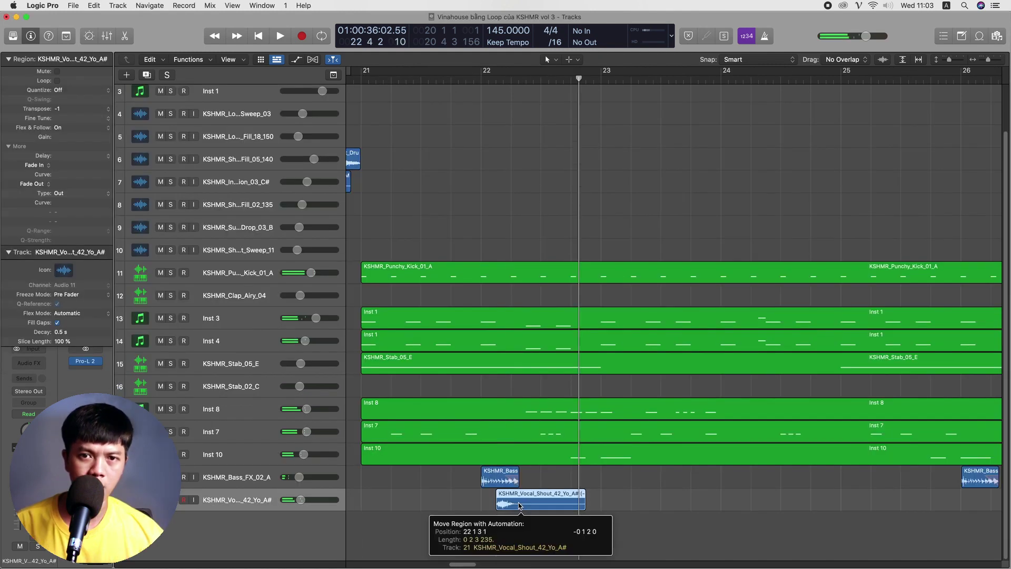
key("space")
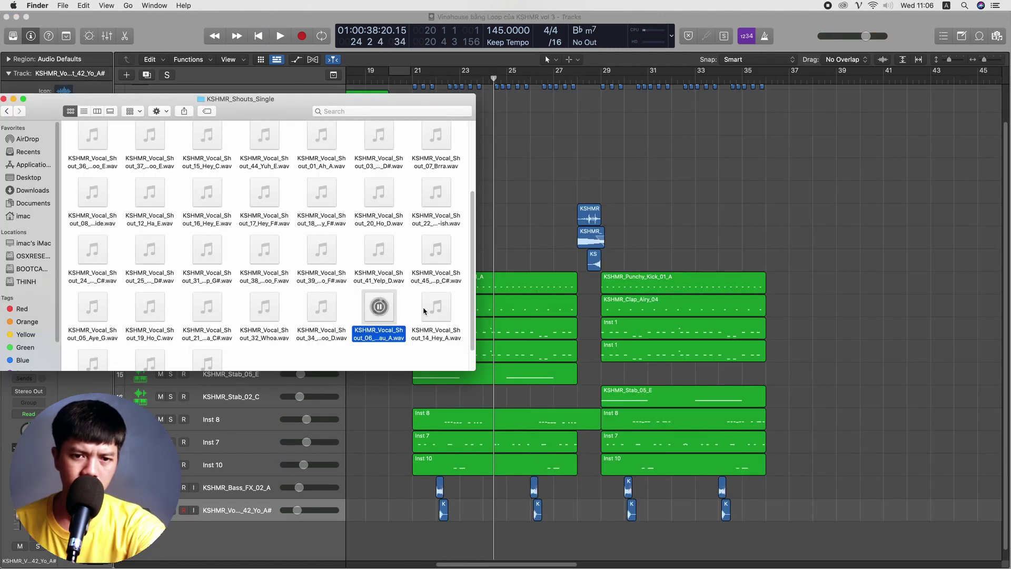
Audition KSHMR_Vocal_Shout_14_Hey_A, place it on a new track halfway through bar 28, and play the drop in the mix
left_click(435, 307)
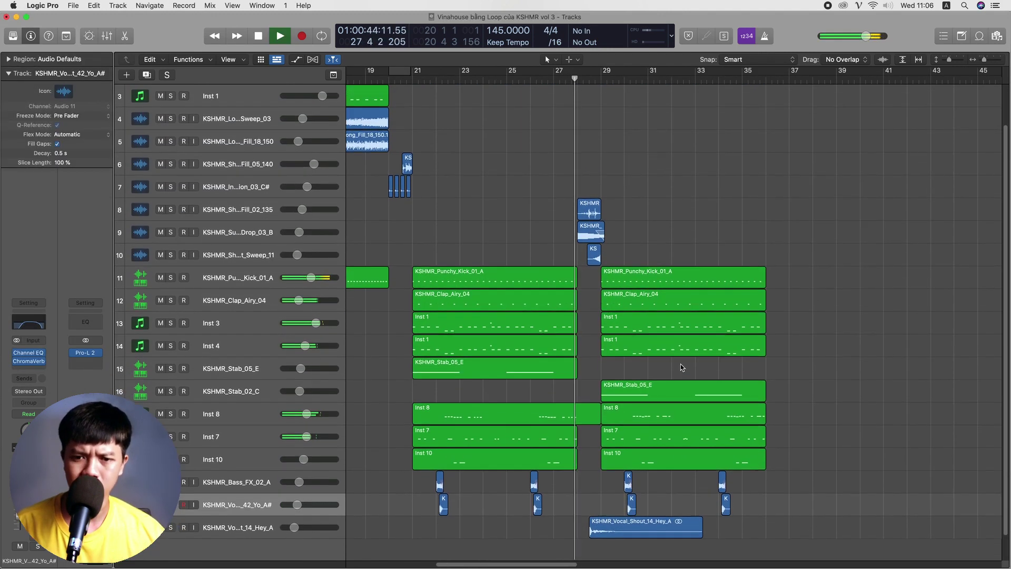
scroll(681, 366, "down", 2)
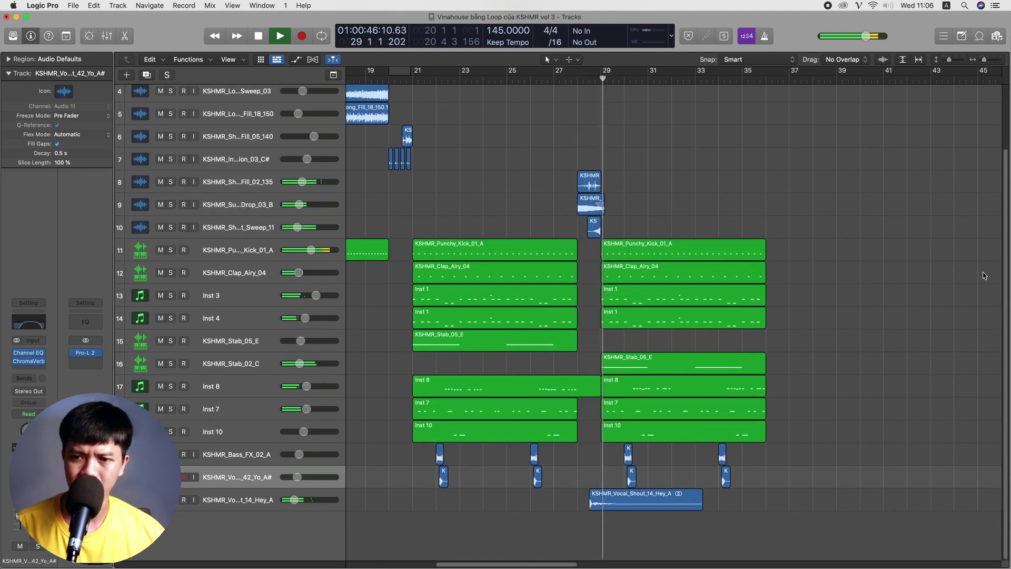
key("space")
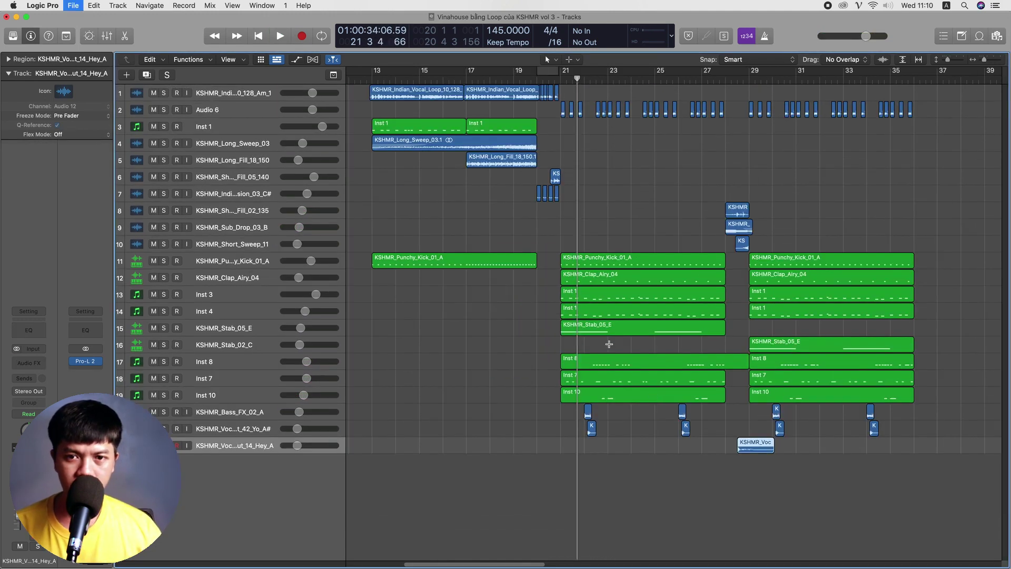
key("comma")
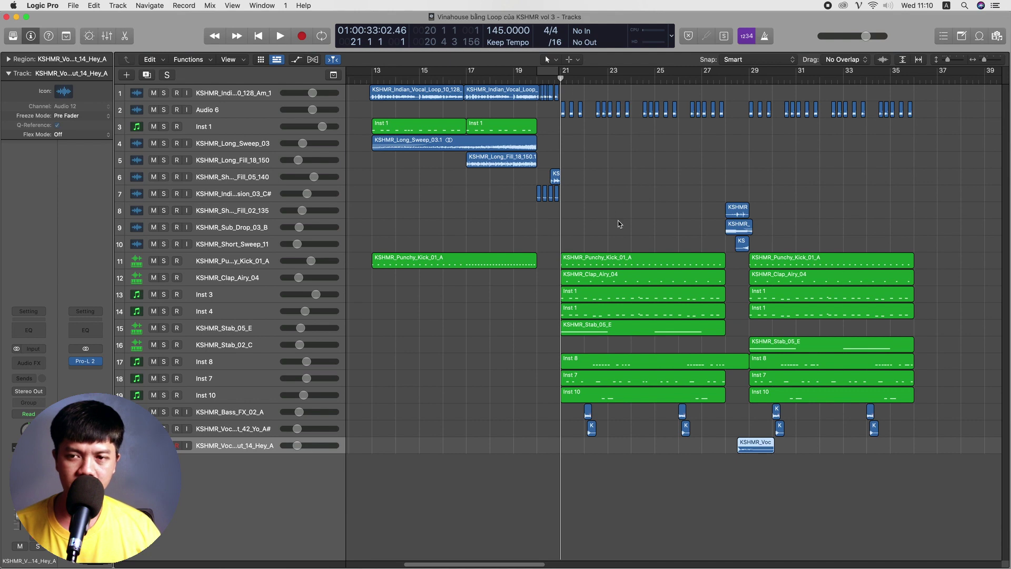
key("space")
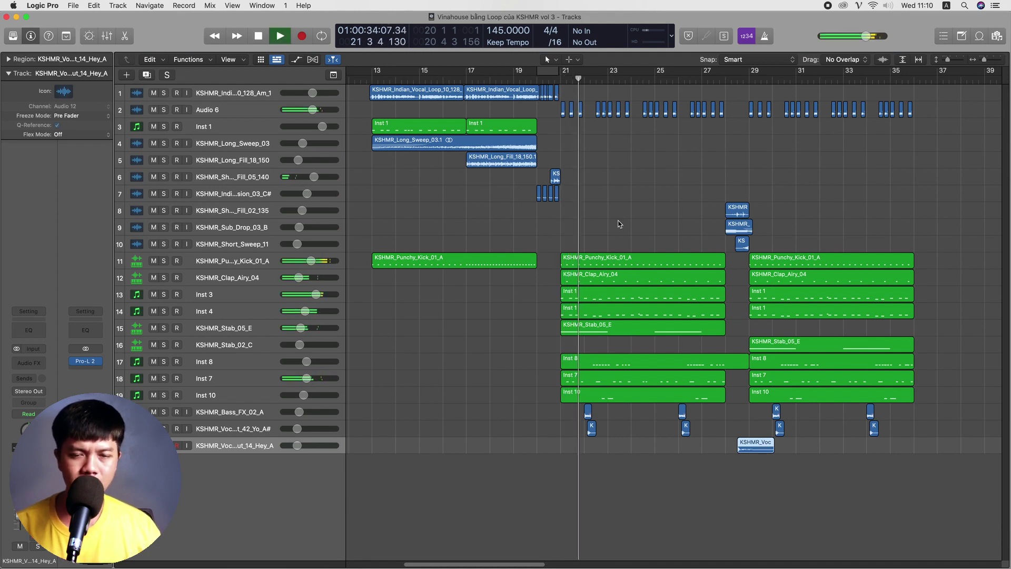
key("space")
Create one software instrument track and load the Bass 1 sound from the Thinh Preset user patches
left_click(125, 76)
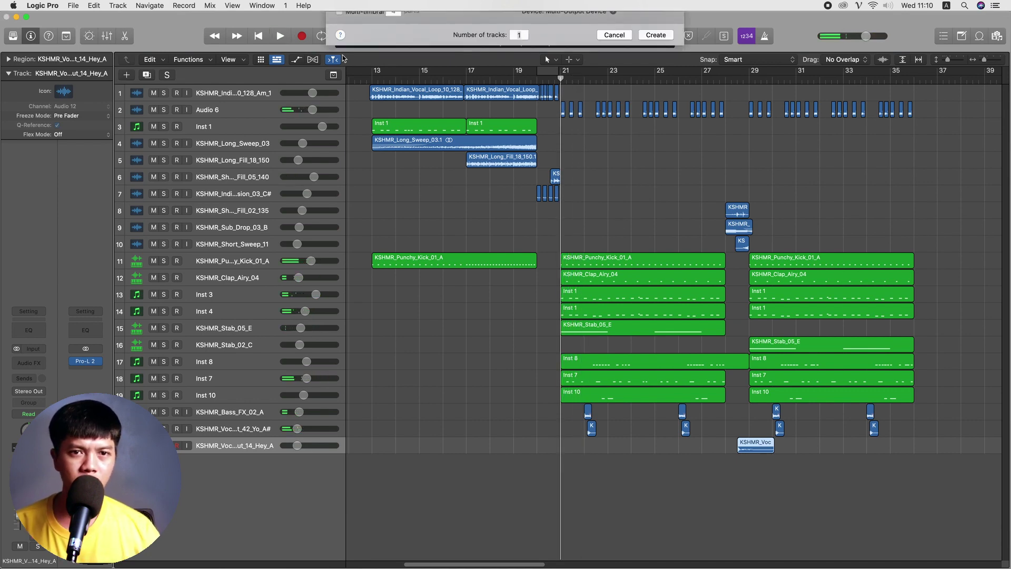
key("Return")
key("y")
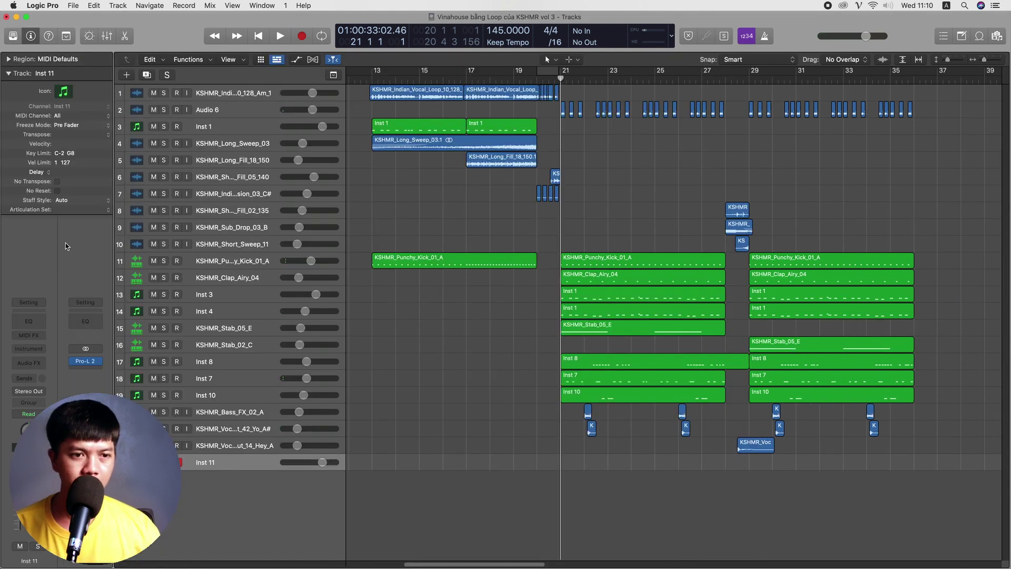
key("y")
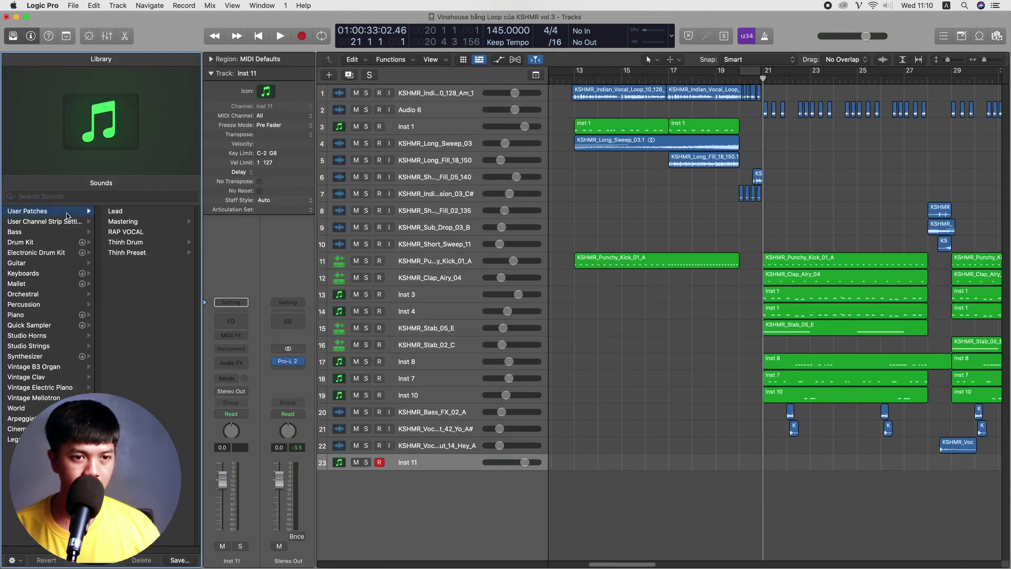
left_click(167, 252)
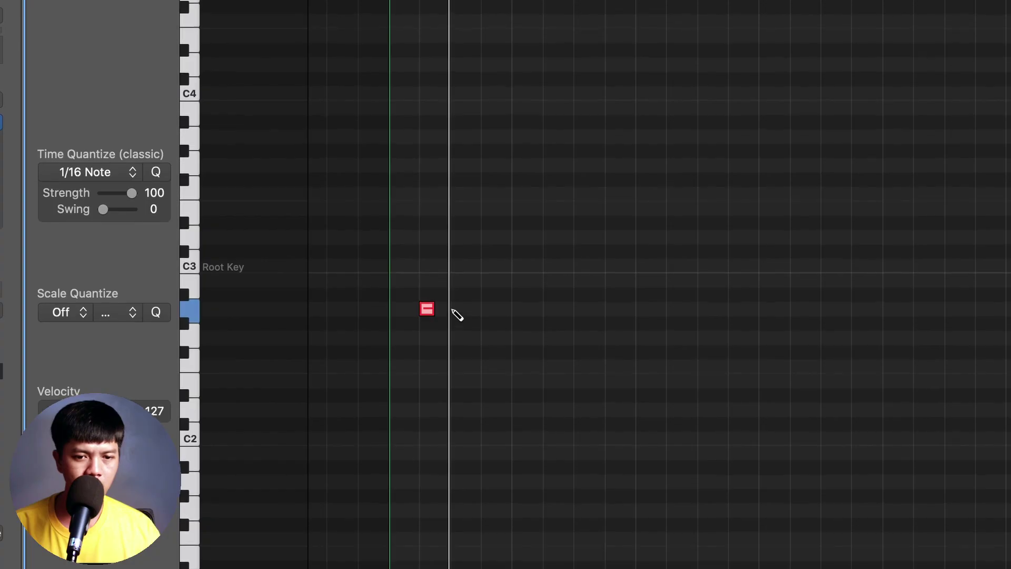
Draw two short A2 notes in bar 21 of the Bass 1 region, raise both by an octave, and play them
left_click(457, 313)
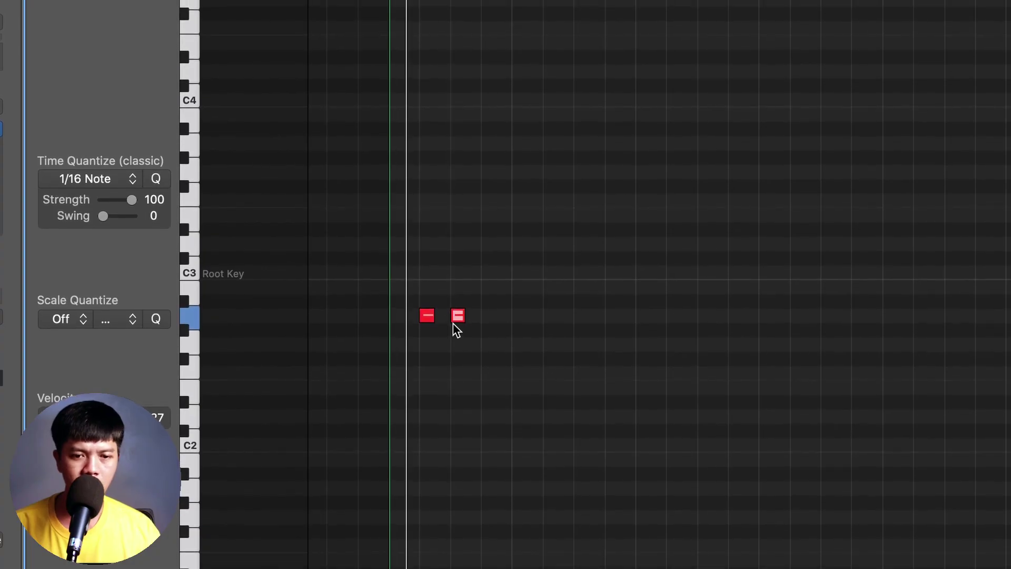
key("space")
left_click_drag(478, 304, 390, 360)
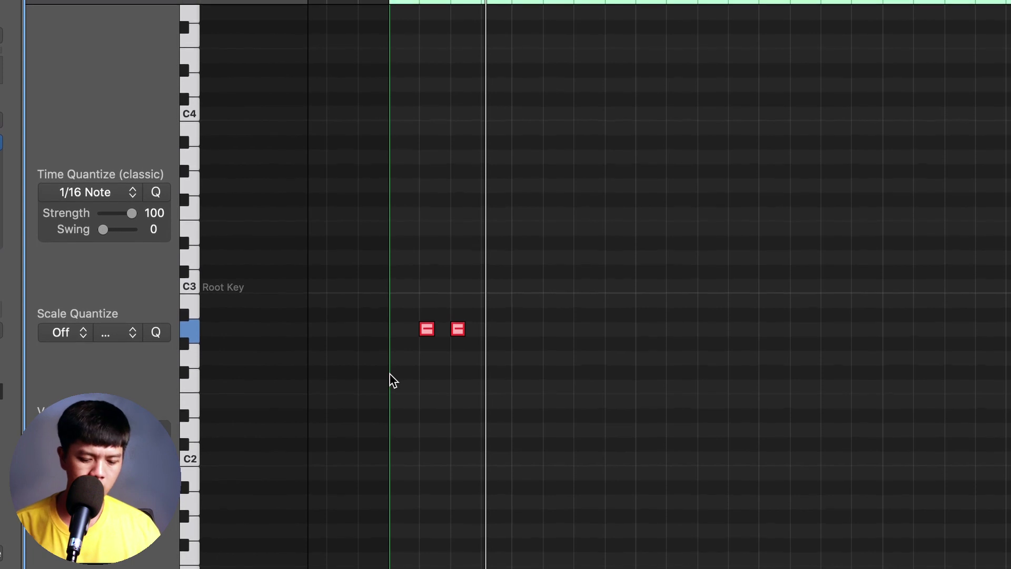
key("alt+shift+Up")
key("space")
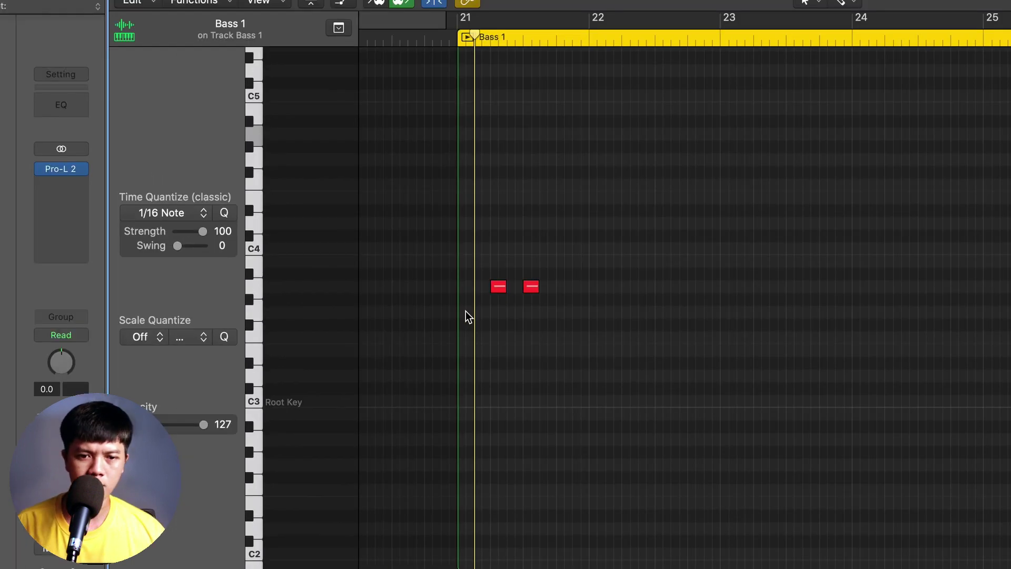
Move both A3 notes in bar 21 of the Bass 1 region half a beat later and play them
key("super+Right")
key("space")
left_click_drag(652, 233, 444, 329)
left_click_drag(500, 286, 528, 287)
key("space")
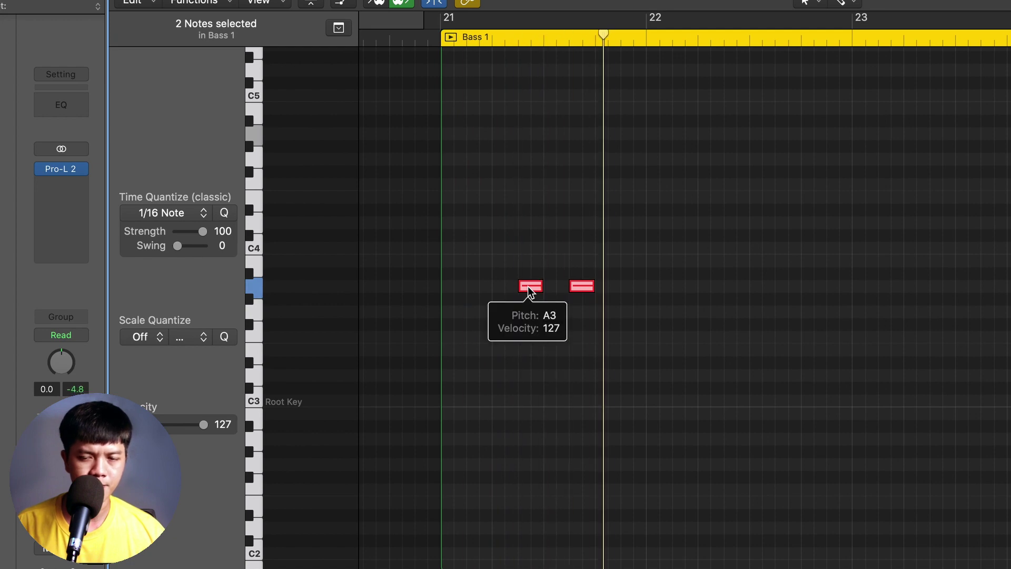
Play the drop from bar 21 with the Bass 1 part and save the project
key("space")
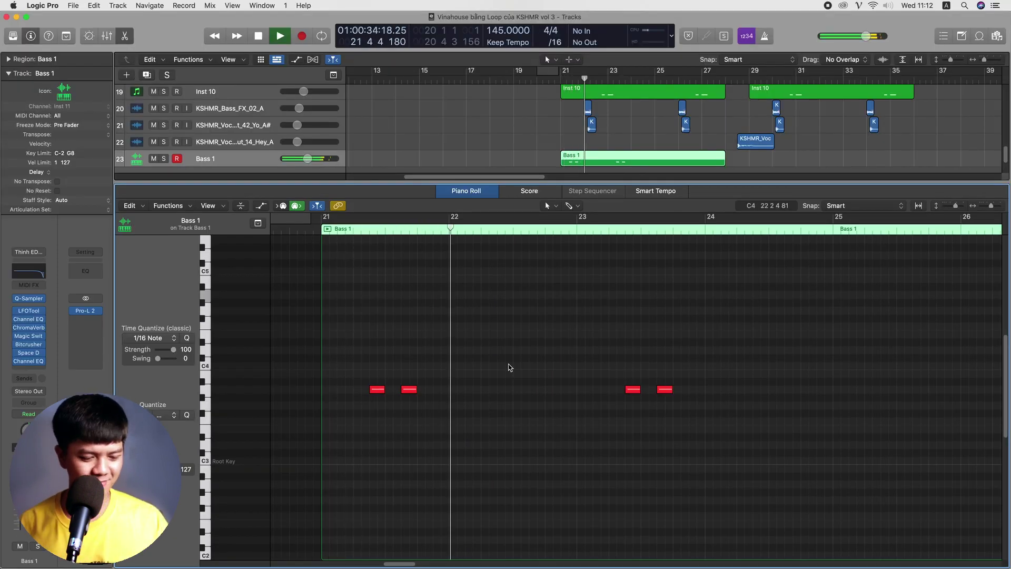
key("p")
key("super+s")
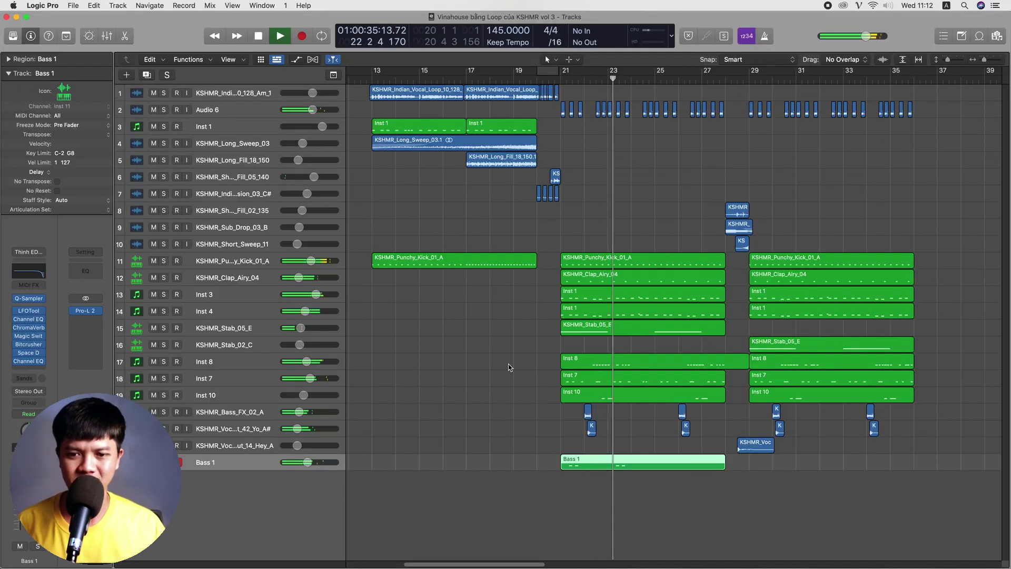
Repeat the four notes of the Bass 1 region and move the copies one bar later so they start in bar 25
key("p")
key("super+r")
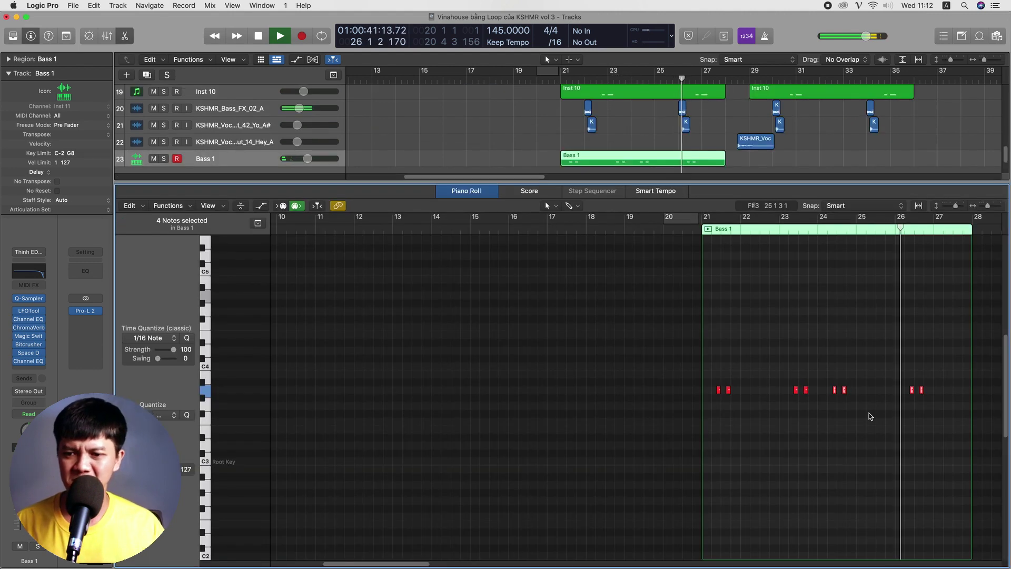
key("space")
left_click_drag(835, 391, 873, 392)
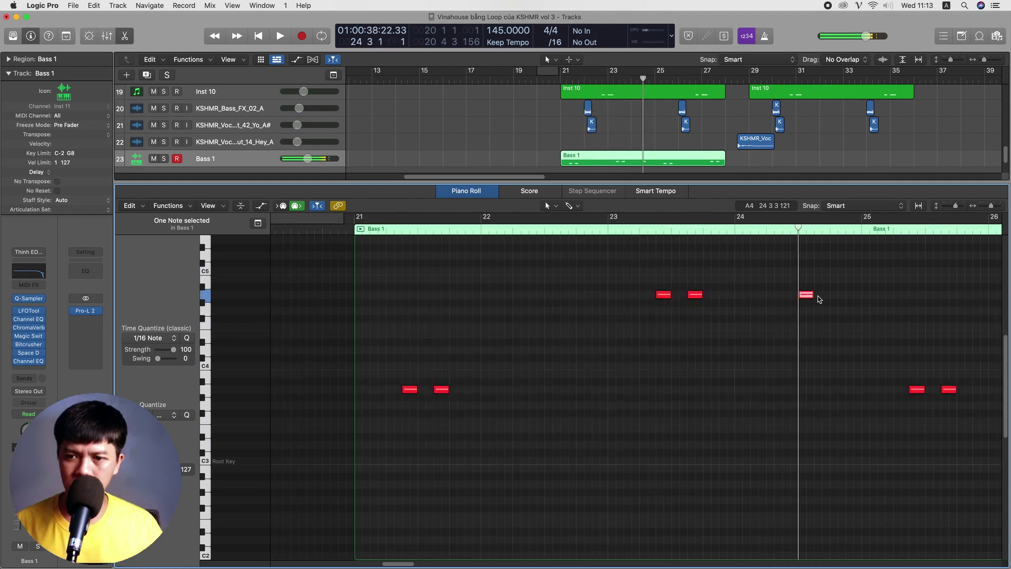
Adjust the pitch of the Bass 1 notes in bar 24 and save the project
left_click_drag(808, 294, 804, 257)
left_click_drag(834, 271, 835, 297)
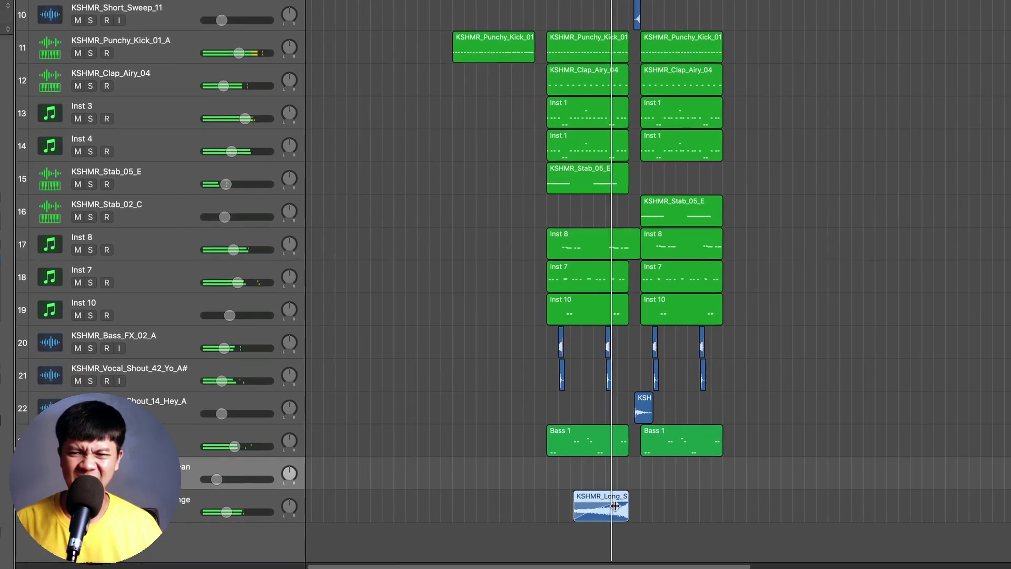
key("super+s")
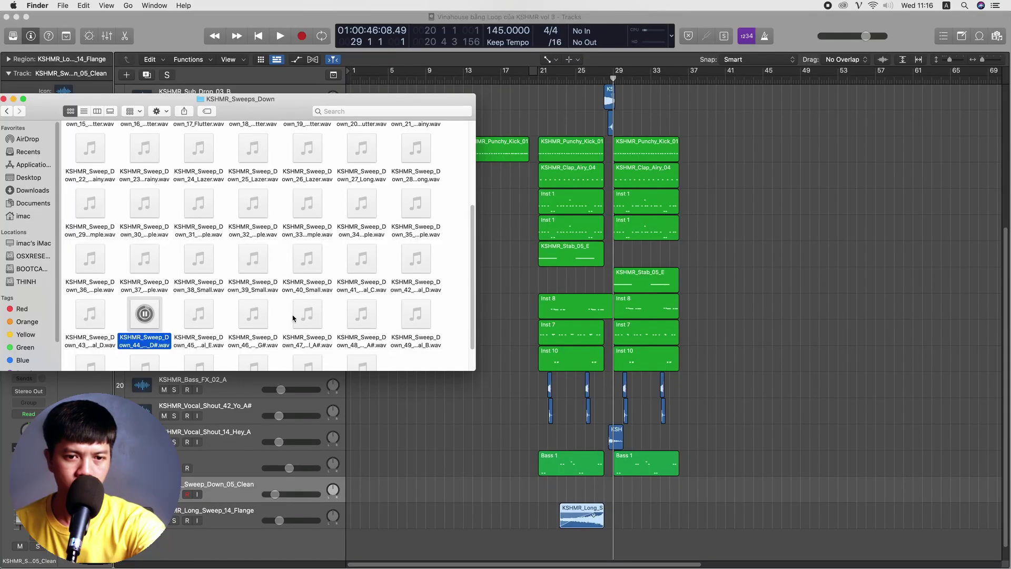
Audition sweeps in KSHMR_Sweeps_Down, place KSHMR_Sweep_Down_48_Vocal_A# at bar 29 on the KSHMR_Long_Sweep_14_Flange track, and play it
left_click(307, 313)
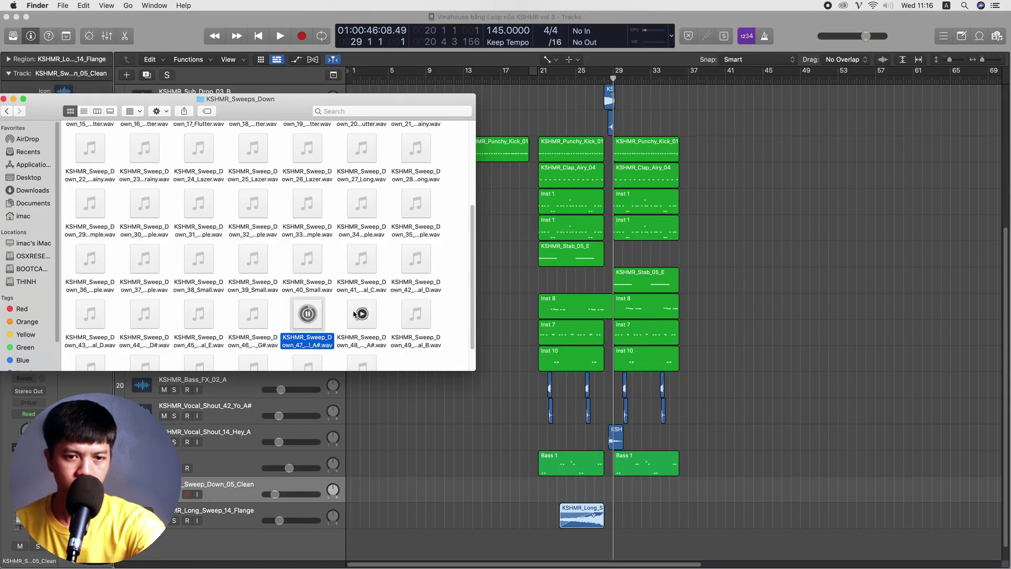
left_click(358, 314)
left_click_drag(468, 310, 470, 332)
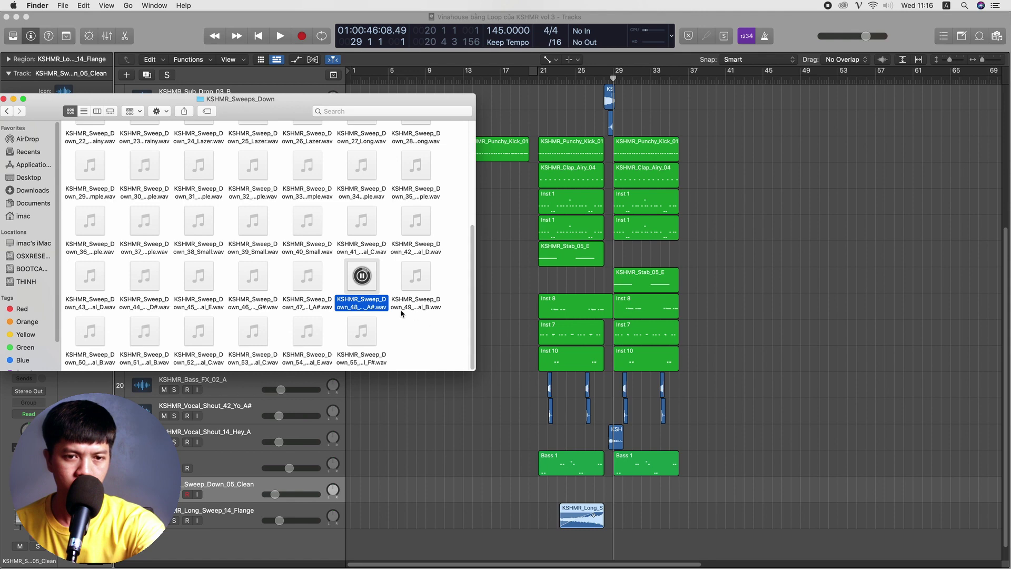
left_click_drag(367, 294, 683, 523)
key("space")
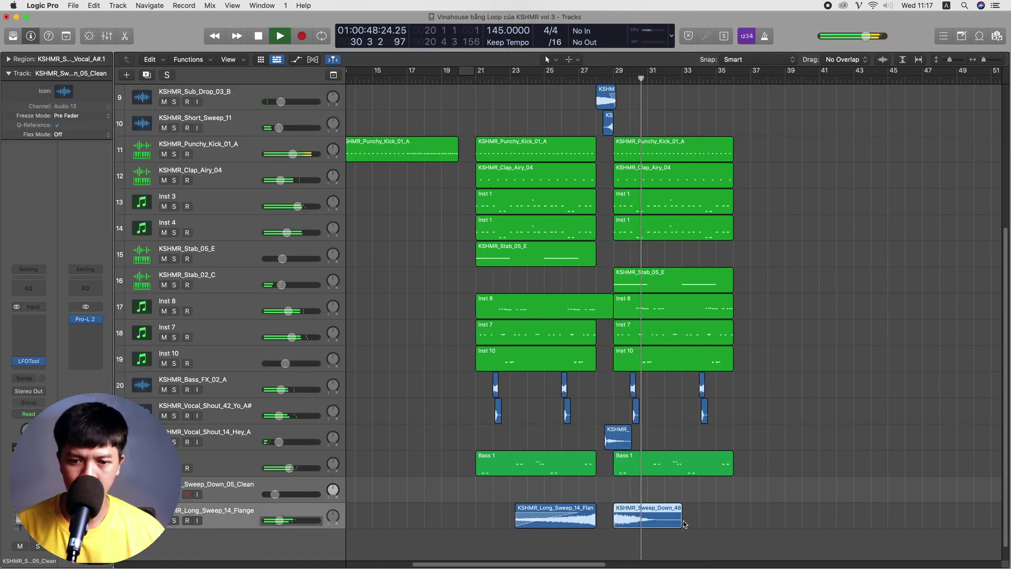
Set transpose to -1 for both regions on the KSHMR_Long_Sweep_14_Flange track and play them in the mix
left_click(267, 512)
key("super+Right")
left_click(8, 59)
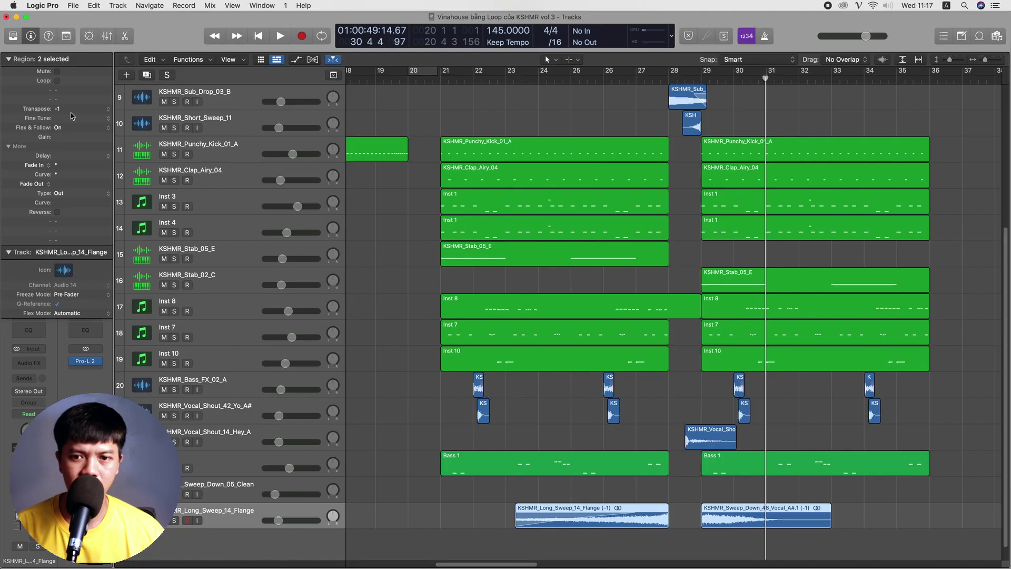
key("space")
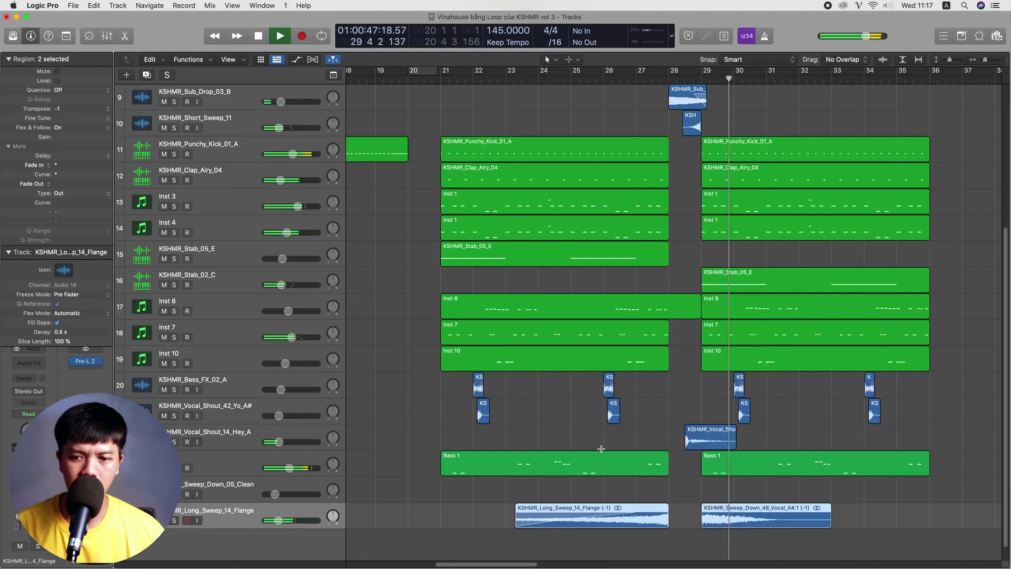
key("super+Left")
key("super+Left")
key("super+Left")
key("super+Left")
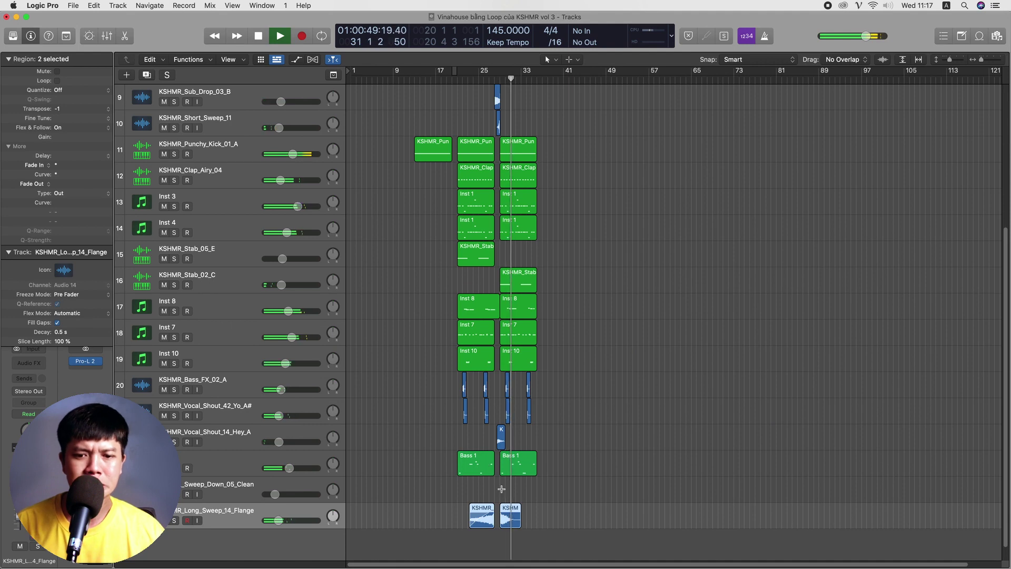
key("super+Right")
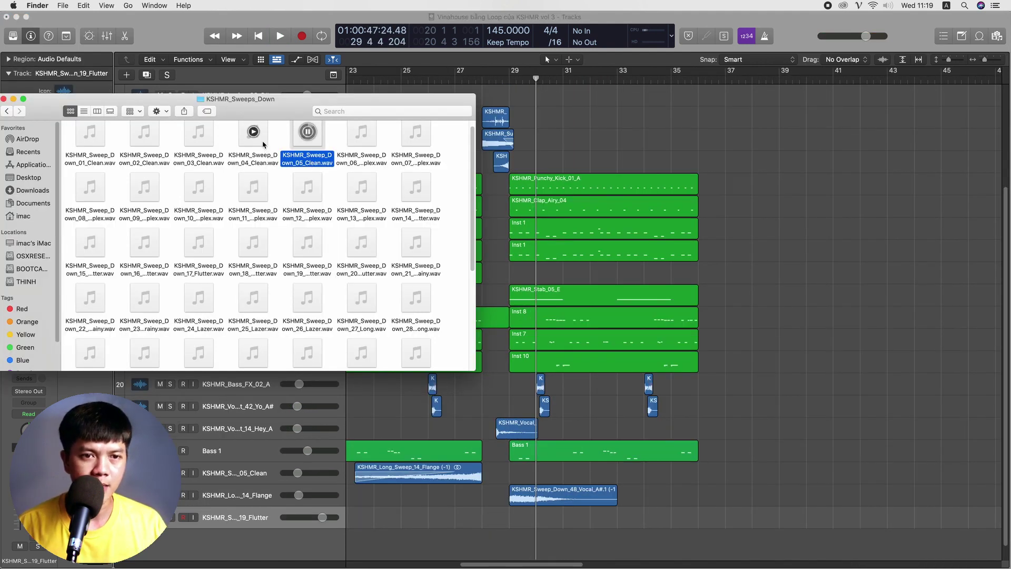
Audition KSHMR_Sweep_Down_04_Clean, place it on a new track at bar 29, and lower that track's volume during playback
left_click(257, 138)
left_click_drag(257, 150, 506, 514)
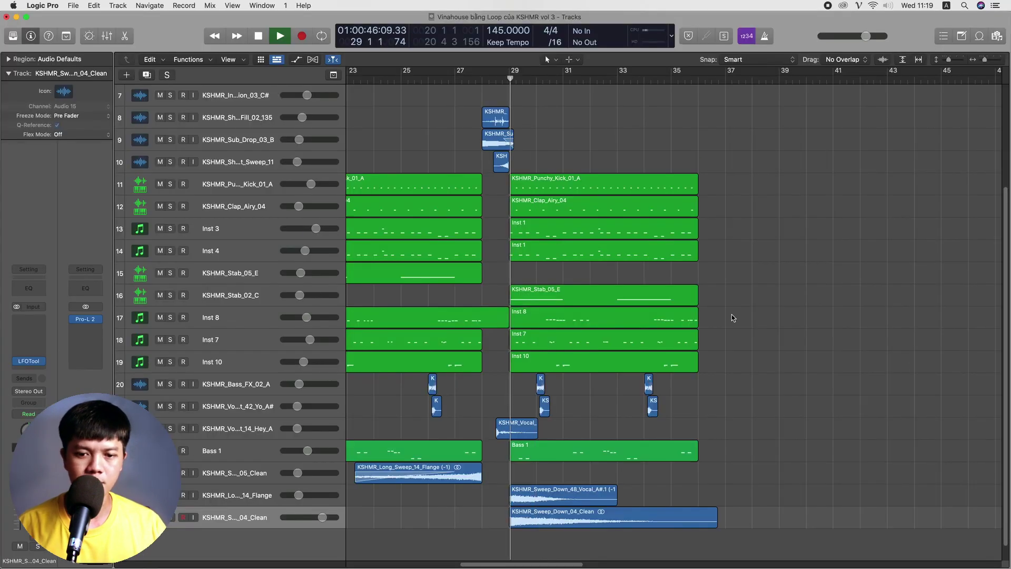
left_click_drag(329, 520, 303, 520)
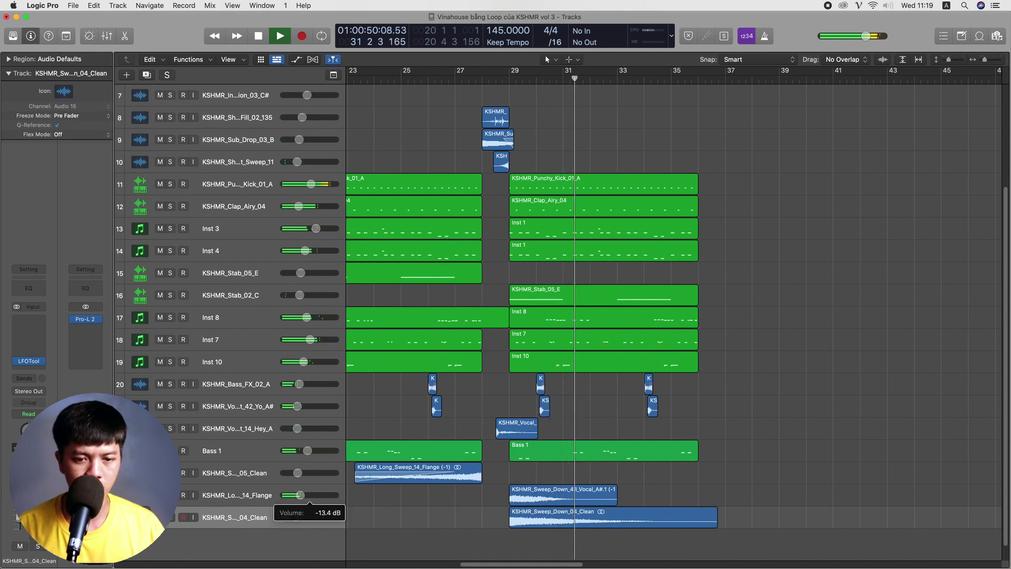